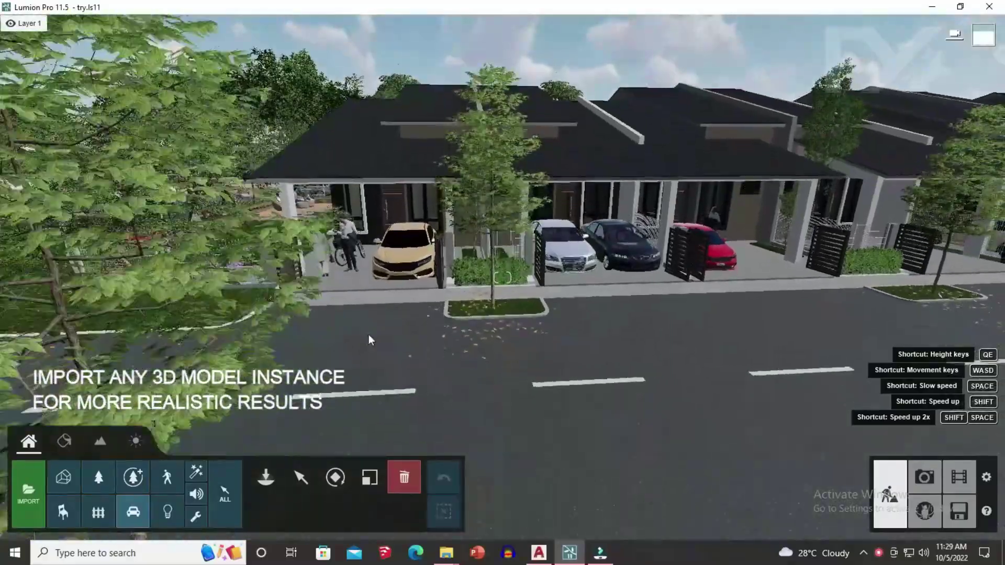
# Switch to movie mode and start recording a new camera clip in slot 1.
pyautogui.press('w')
pyautogui.press('a')
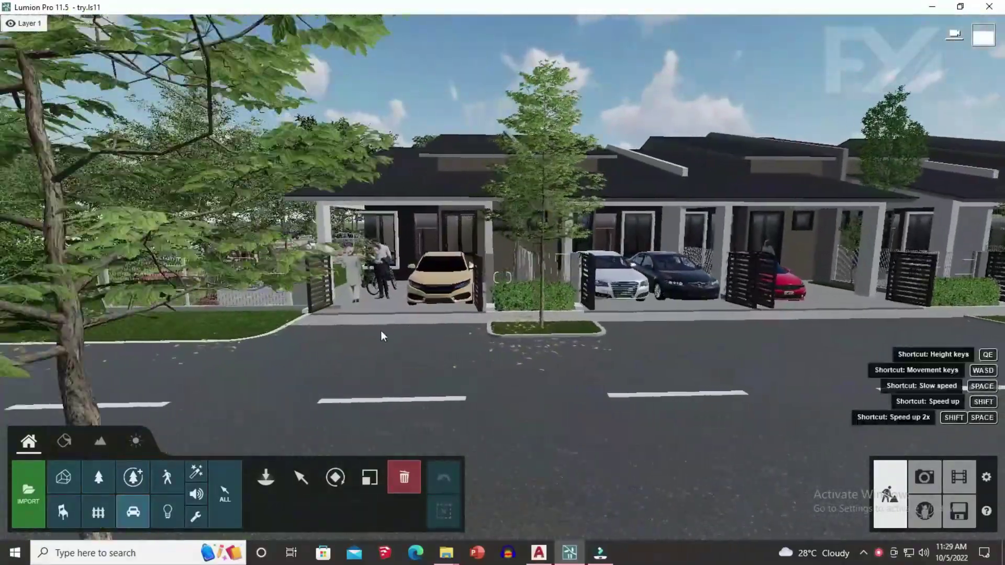
pyautogui.press('a')
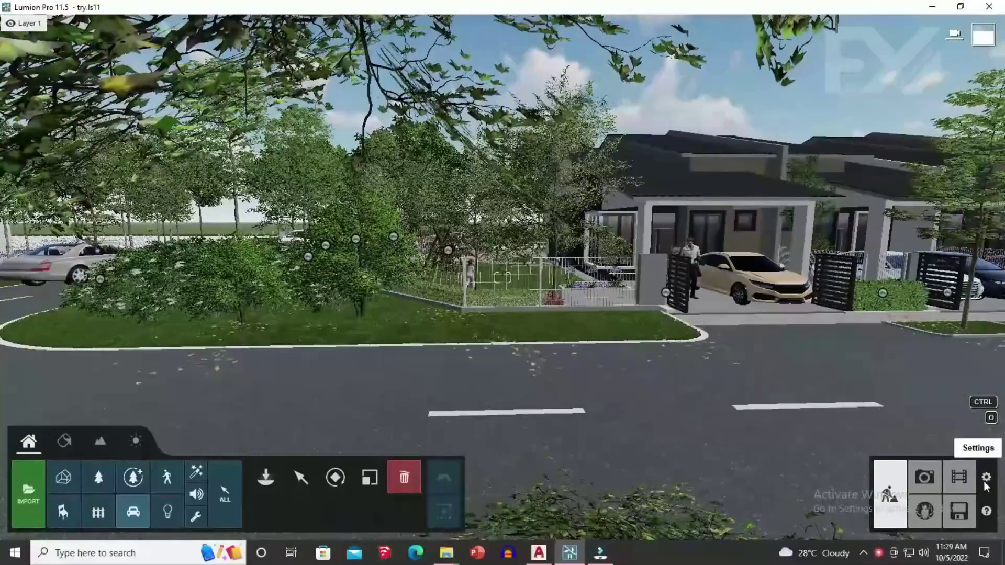
pyautogui.click(959, 482)
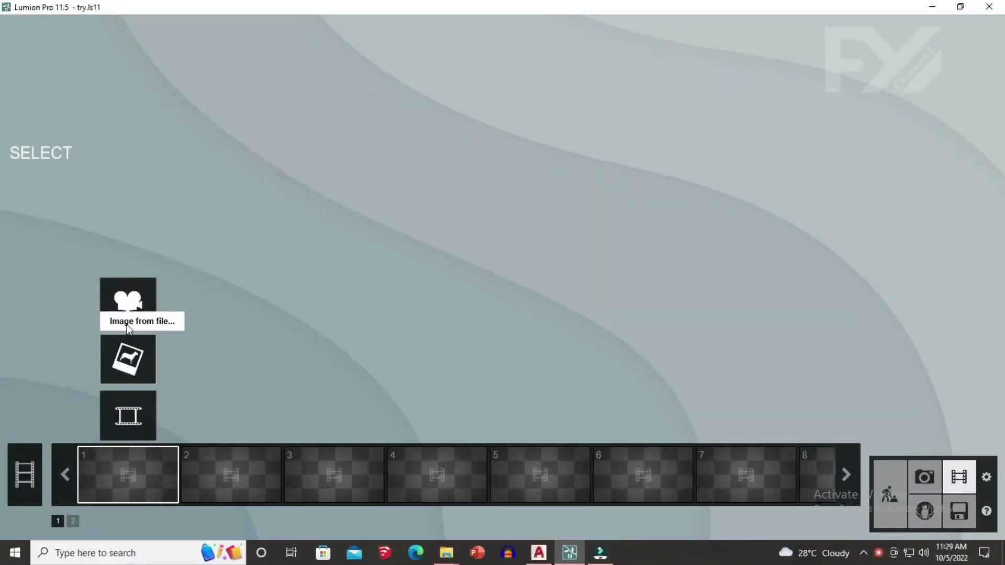
pyautogui.click(130, 304)
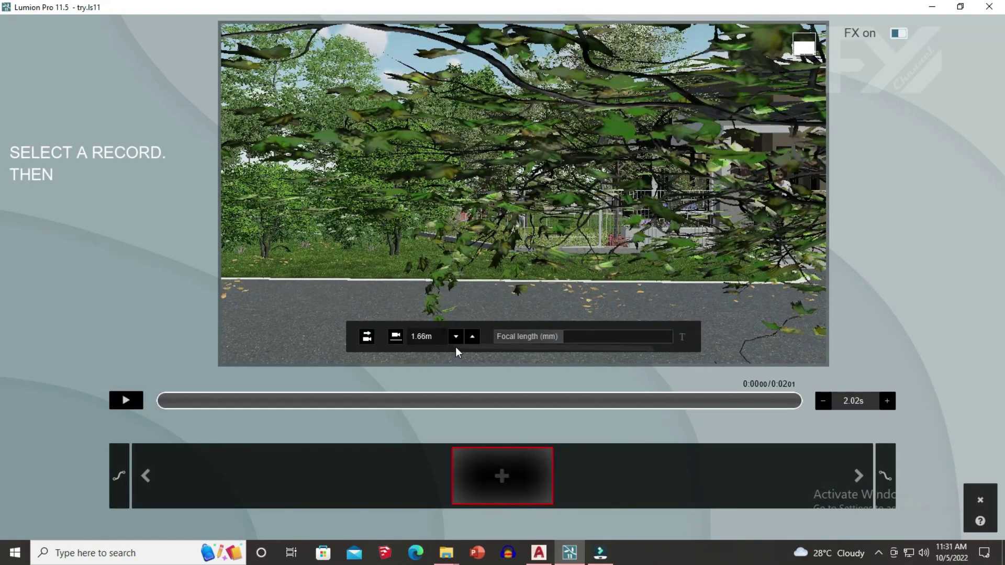
# Set the clip camera to an eye level of 1.60 m and make its view horizontal.
pyautogui.click(399, 338)
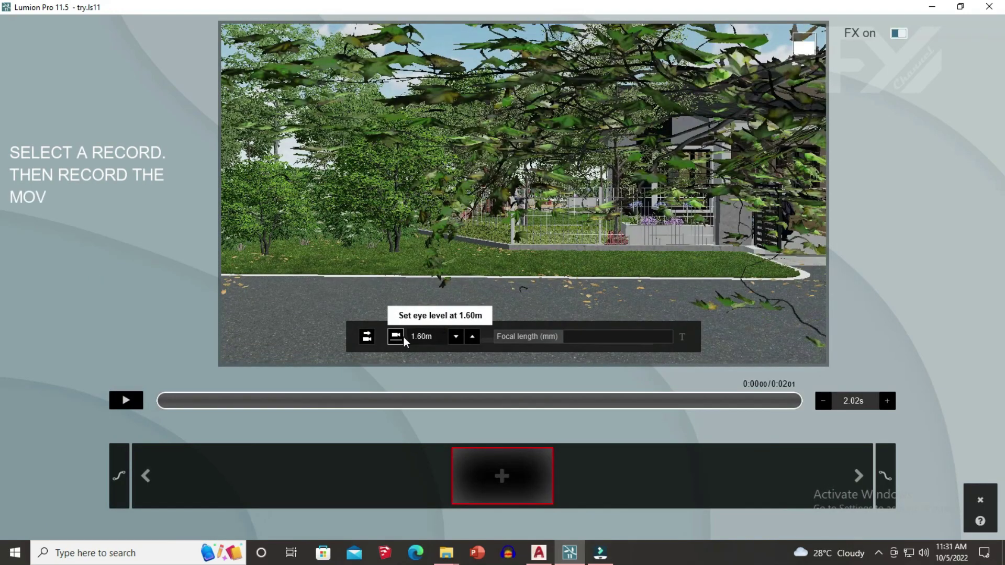
pyautogui.click(369, 338)
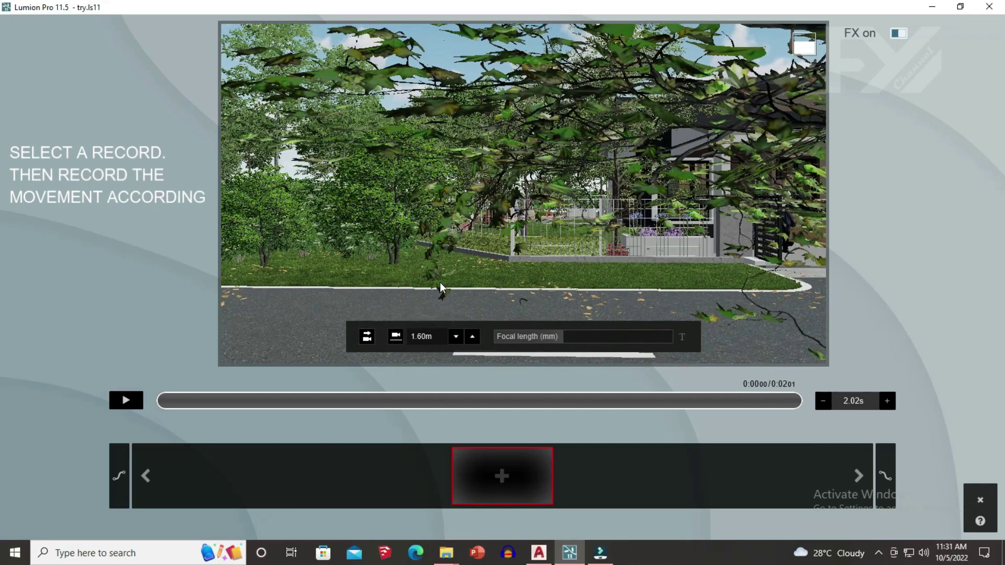
# Frame the trees and fenced garden beside the corner house and add the first camera keyframe there.
pyautogui.scroll(2, 440, 283)
pyautogui.scroll(2, 440, 283)
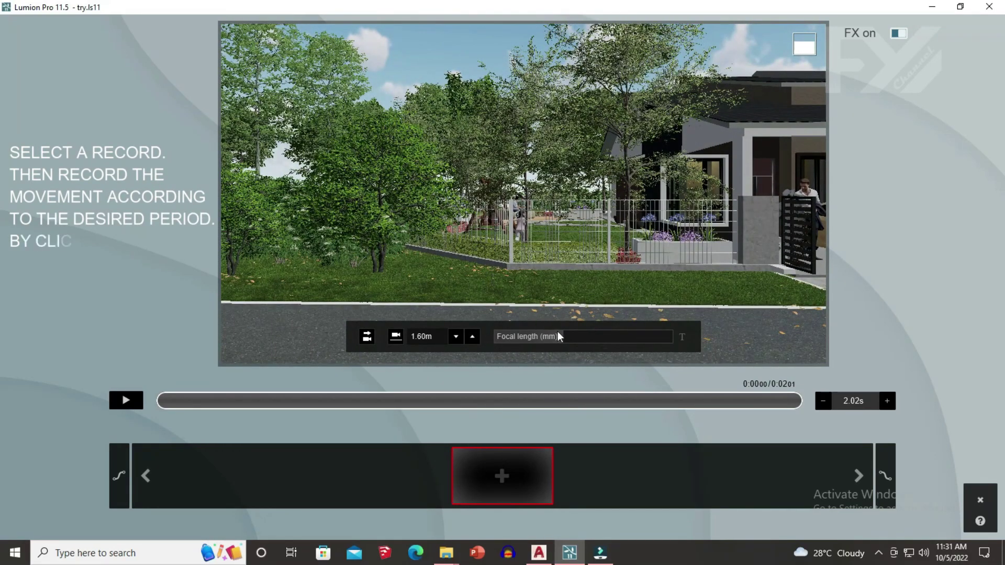
pyautogui.moveTo(559, 333)
pyautogui.press('d')
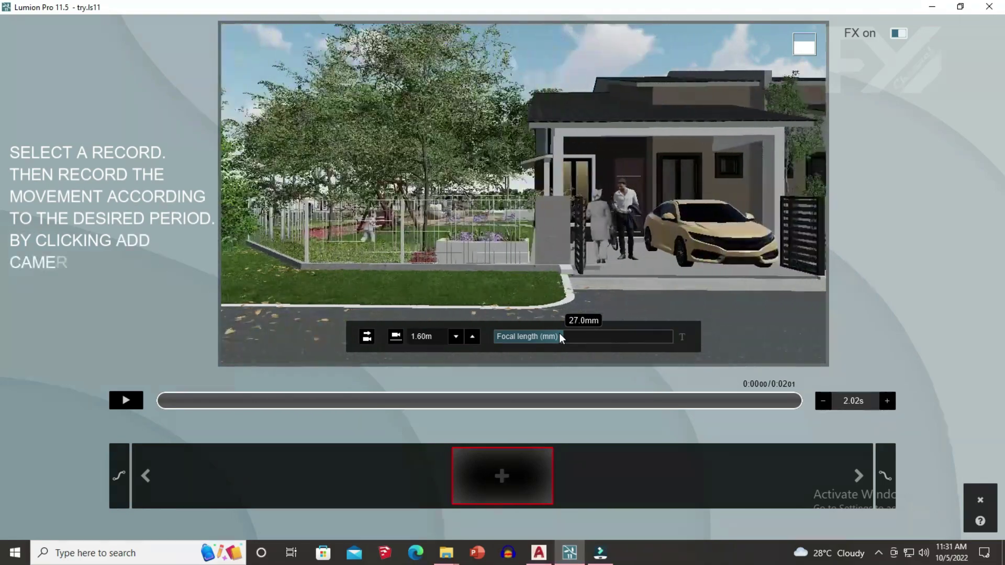
pyautogui.press('d')
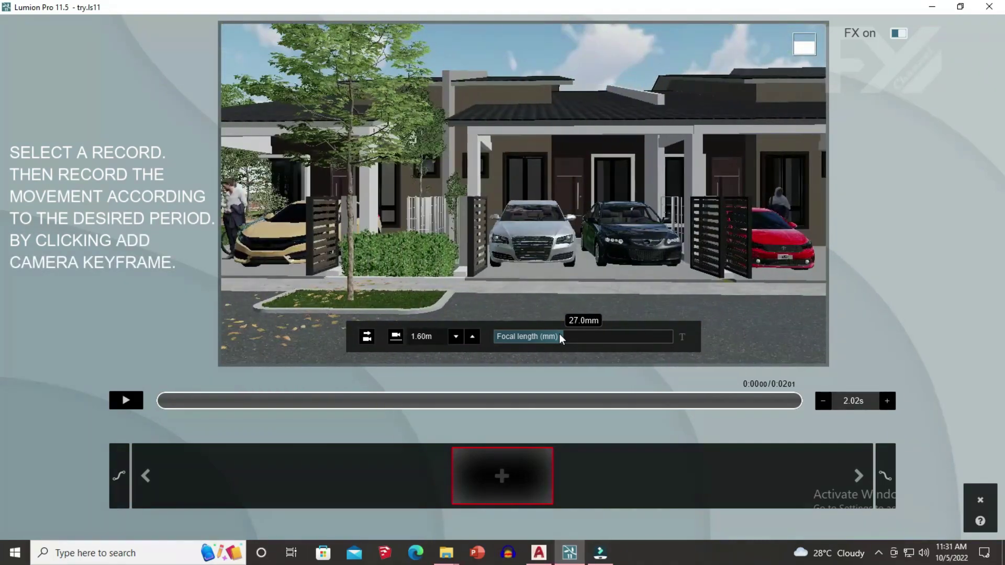
pyautogui.press('a')
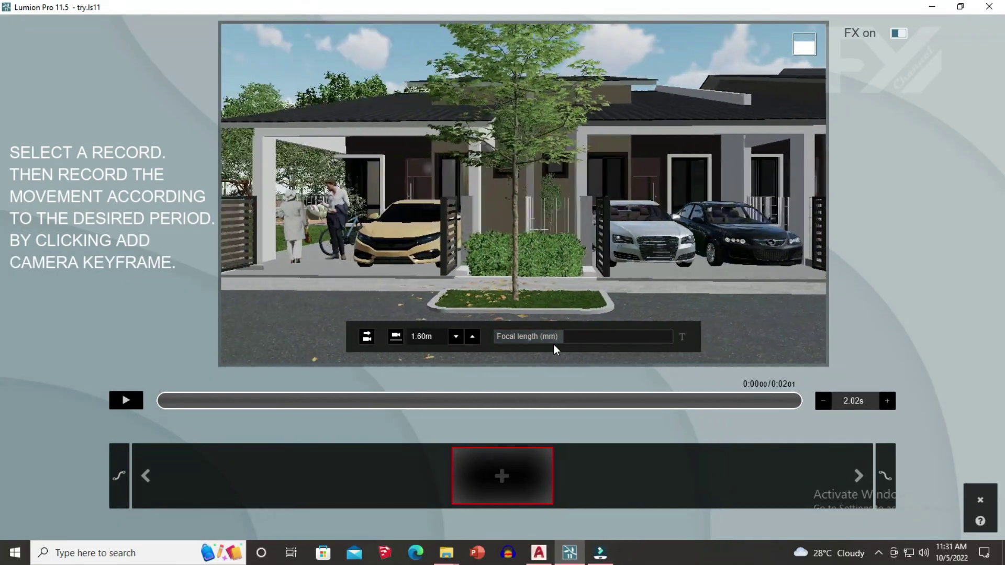
pyautogui.press('a')
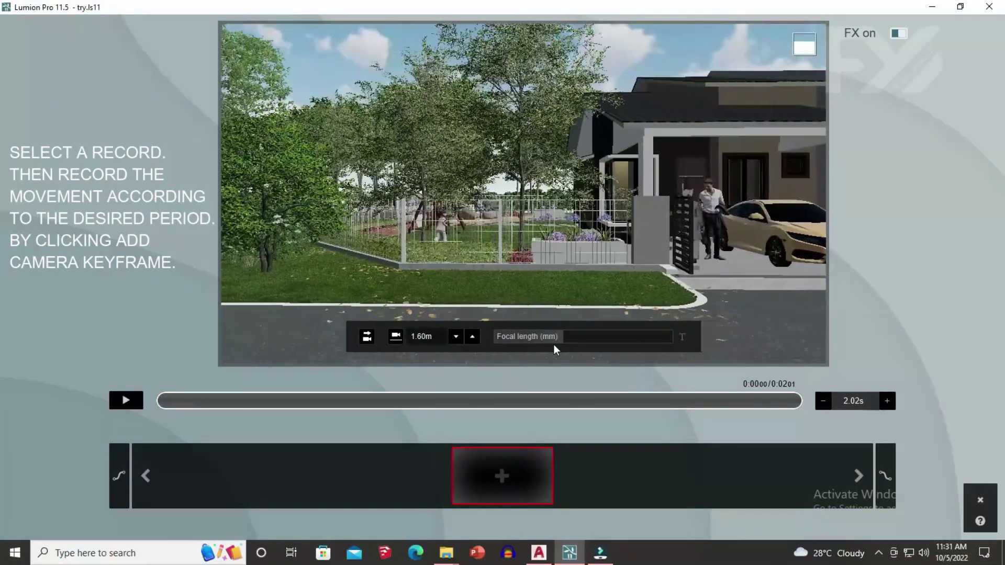
pyautogui.press('a')
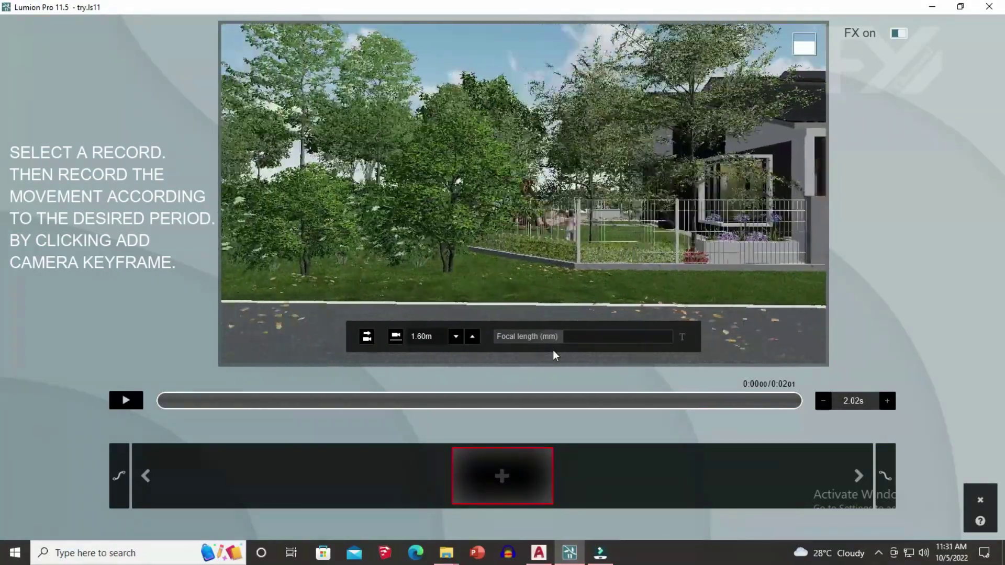
pyautogui.press('a')
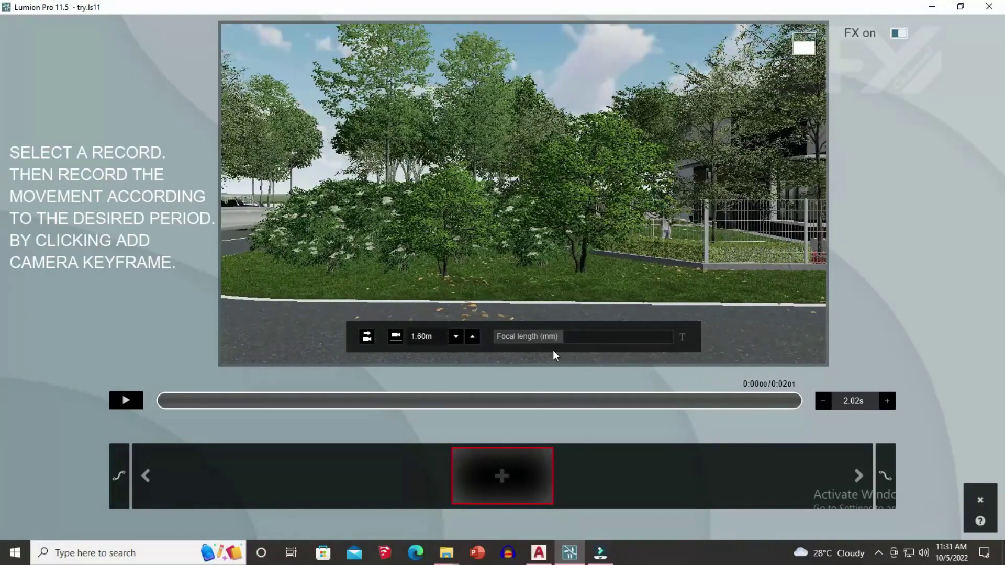
pyautogui.press('d')
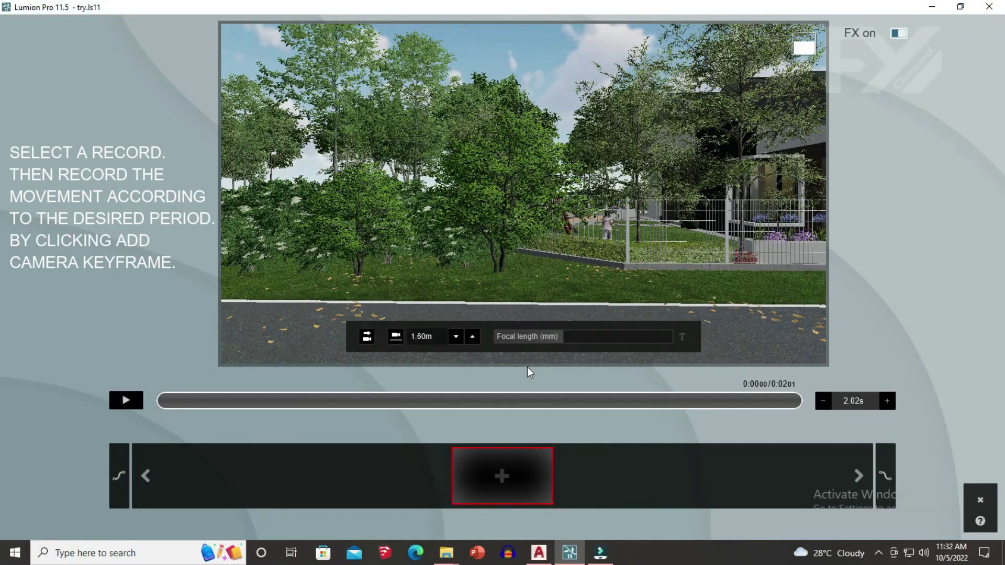
pyautogui.click(506, 475)
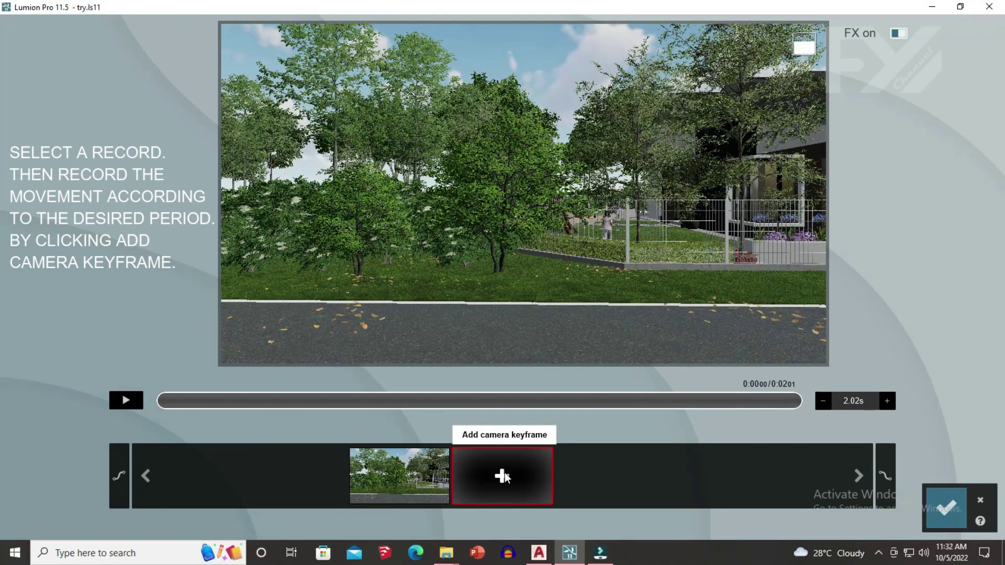
# Add two more camera keyframes while moving sideways along the garden fence towards the corner house.
pyautogui.press('d')
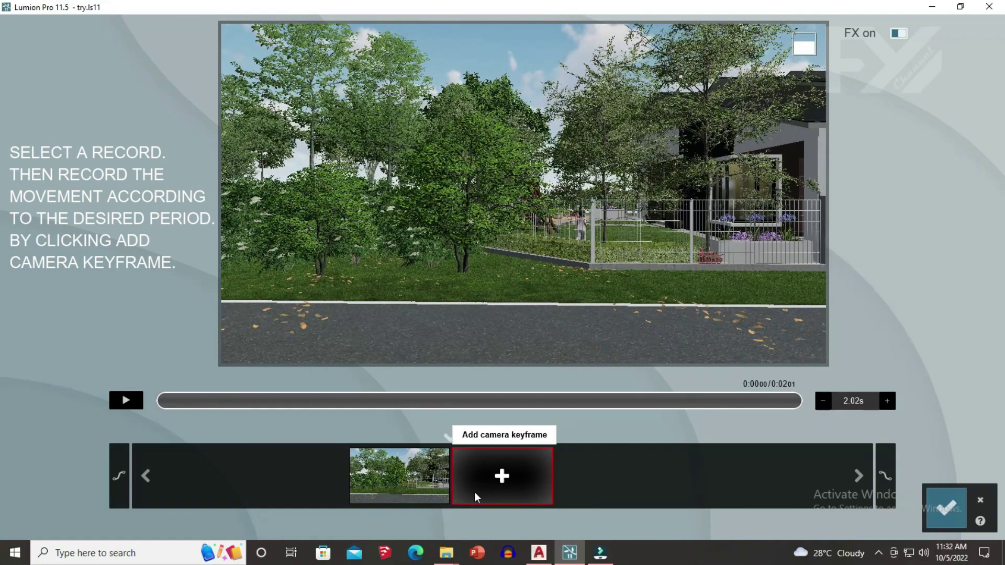
pyautogui.click(501, 475)
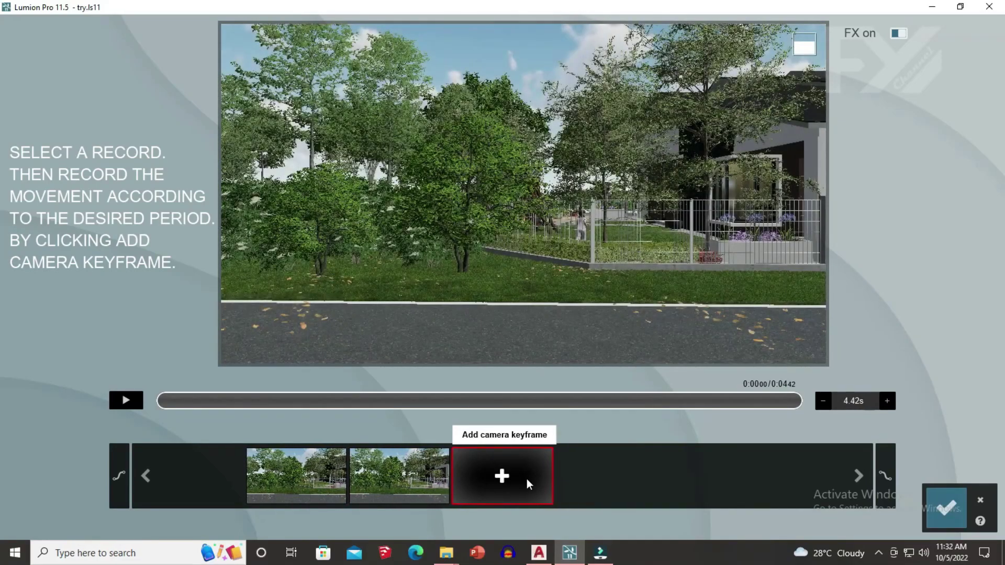
pyautogui.press('d')
pyautogui.press('d')
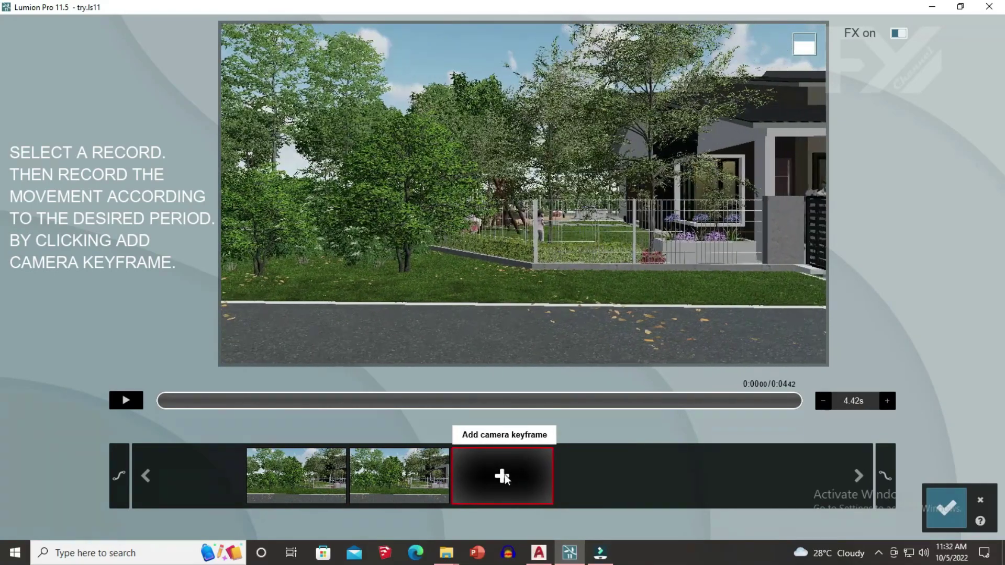
pyautogui.click(501, 475)
# Continue the sideways path with camera keyframes from the garden fence to the corner house's gate and beige car.
pyautogui.press('d')
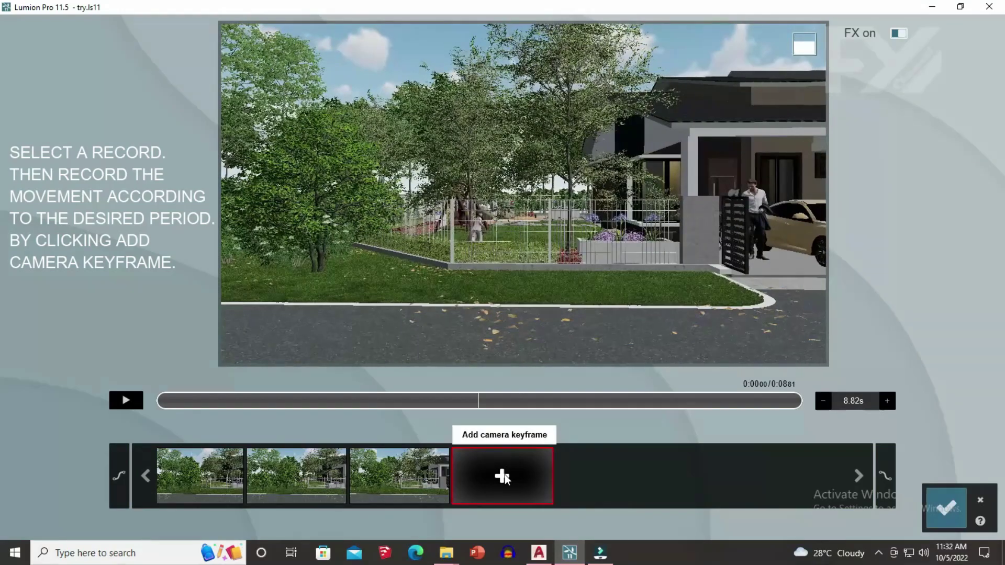
pyautogui.press('d')
pyautogui.press('d')
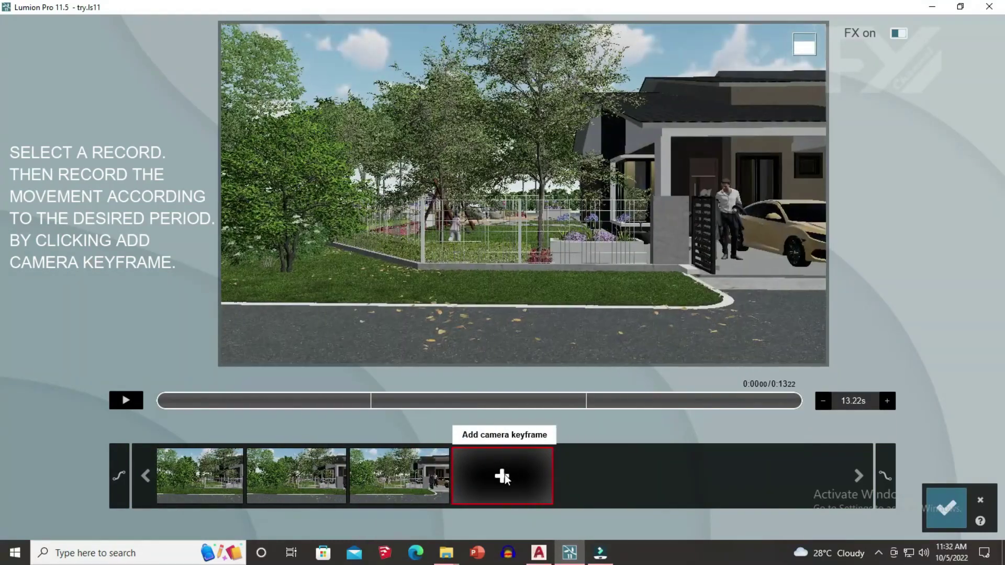
pyautogui.press('d')
pyautogui.click(501, 475)
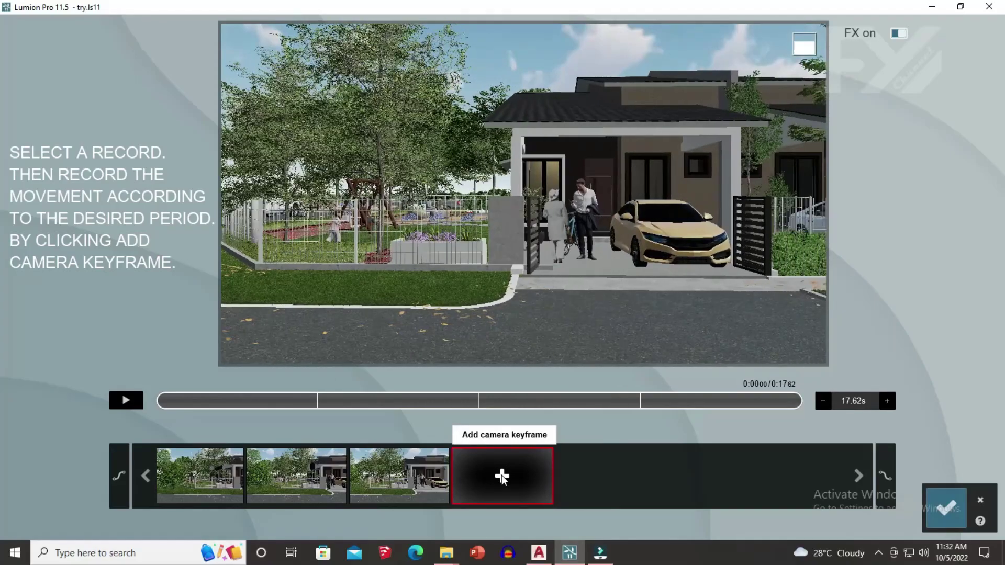
# Add three camera keyframes moving past the corner house's carport towards the first street tree.
pyautogui.press('d')
pyautogui.click(502, 475)
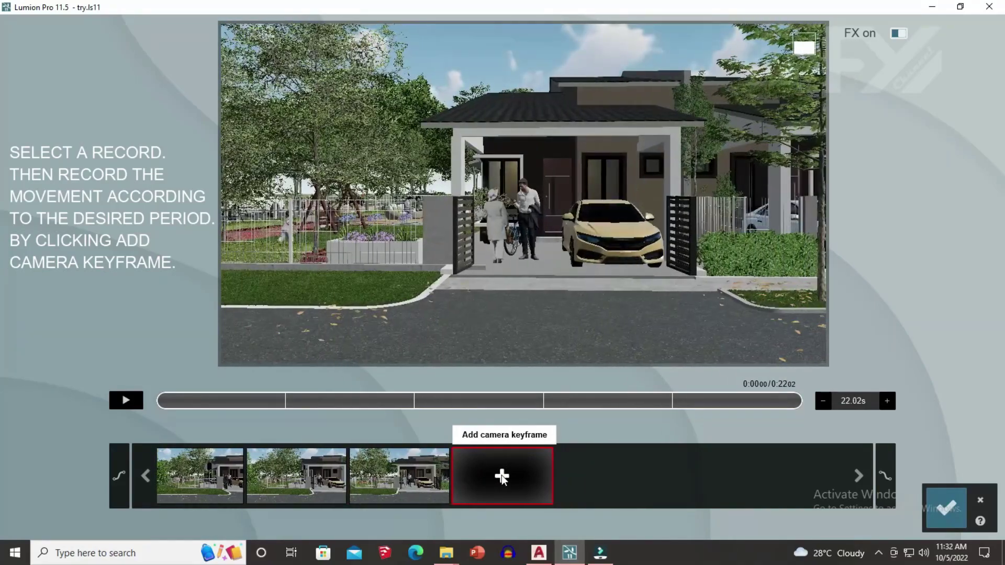
pyautogui.press('d')
pyautogui.click(501, 475)
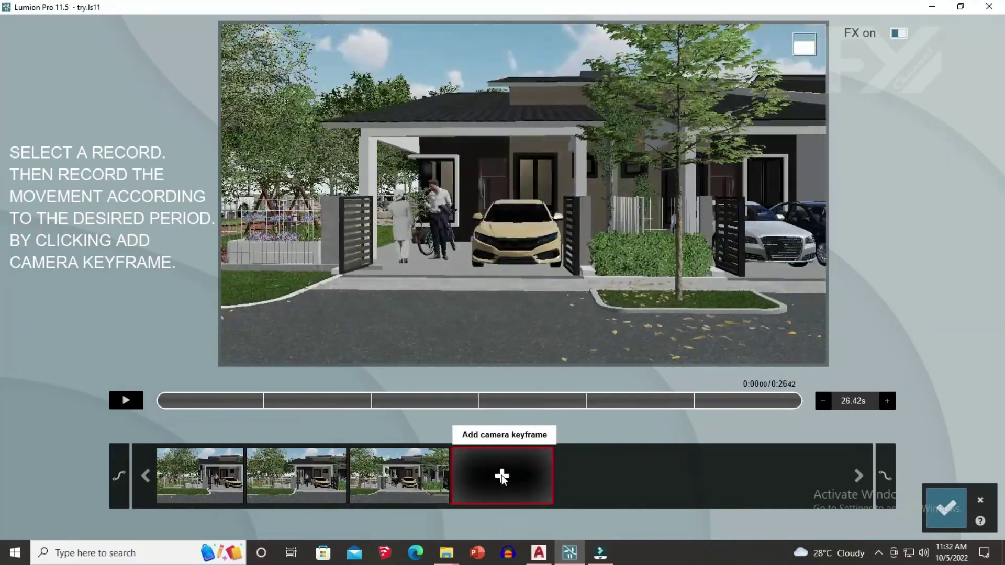
pyautogui.press('d')
pyautogui.click(501, 475)
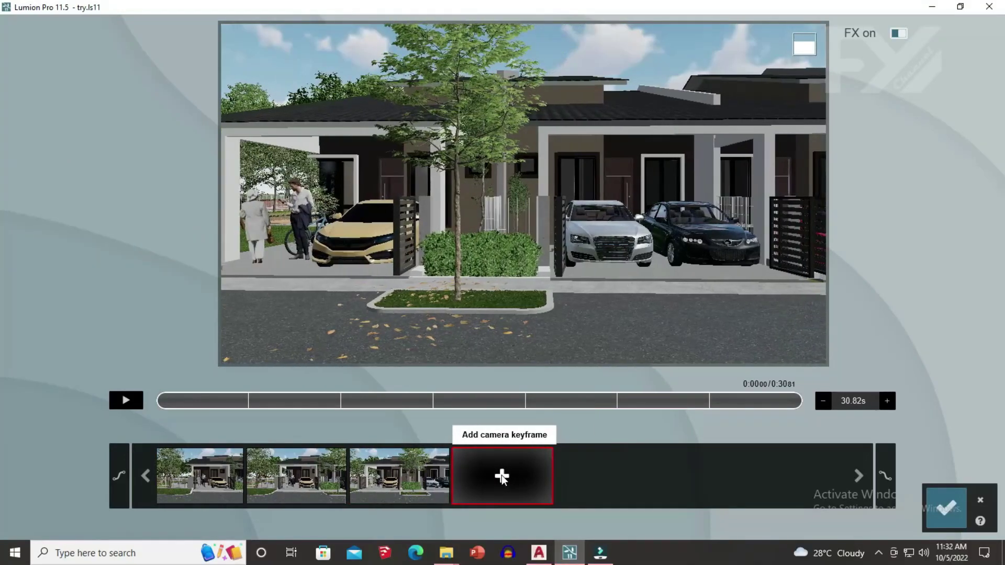
# Add three camera keyframes from the first street tree past the white and black cars to the red car.
pyautogui.click(501, 475)
pyautogui.press('d')
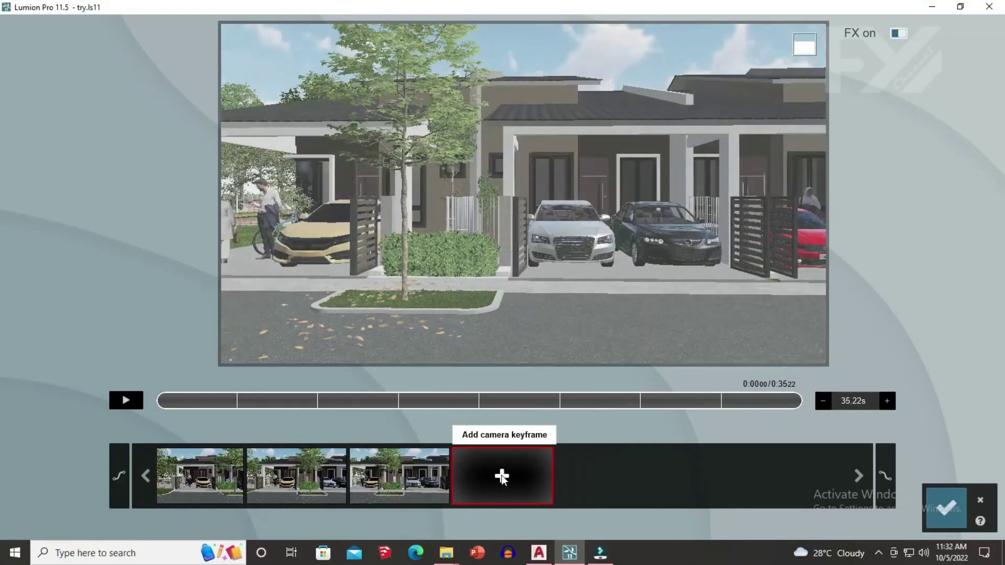
pyautogui.click(502, 475)
pyautogui.press('d')
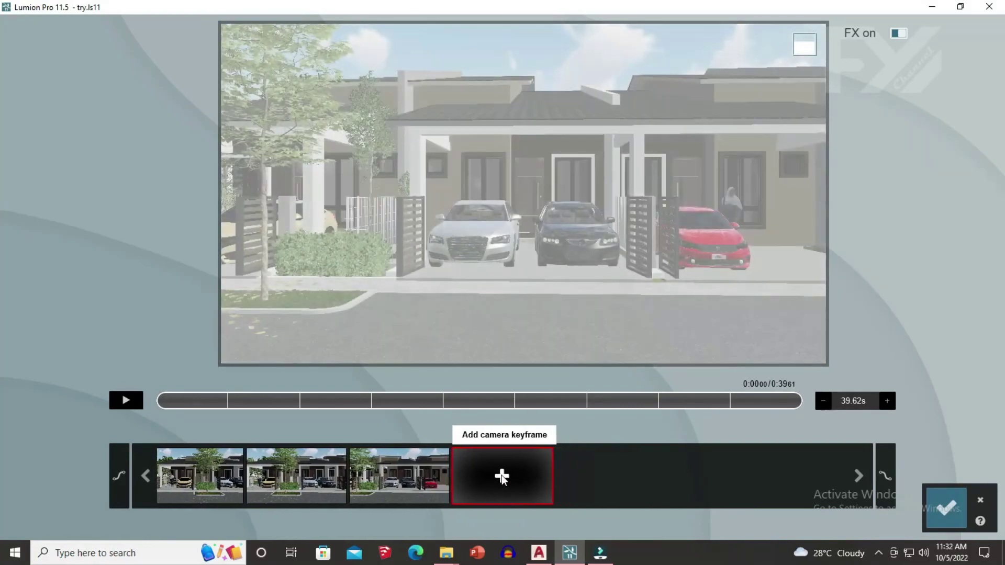
pyautogui.press('d')
pyautogui.click(501, 476)
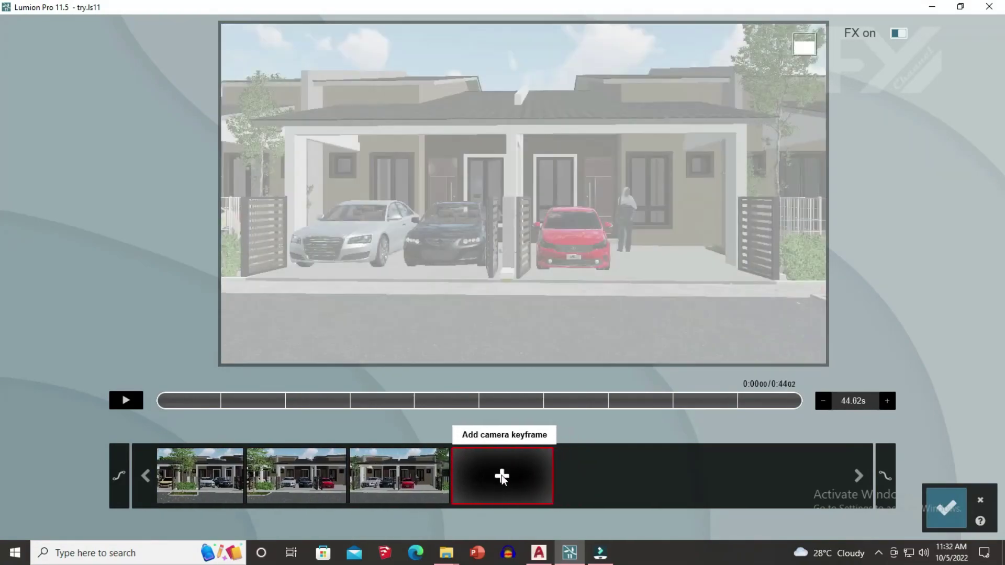
# Add three camera keyframes moving past the red car's carport to the second street tree.
pyautogui.click(501, 475)
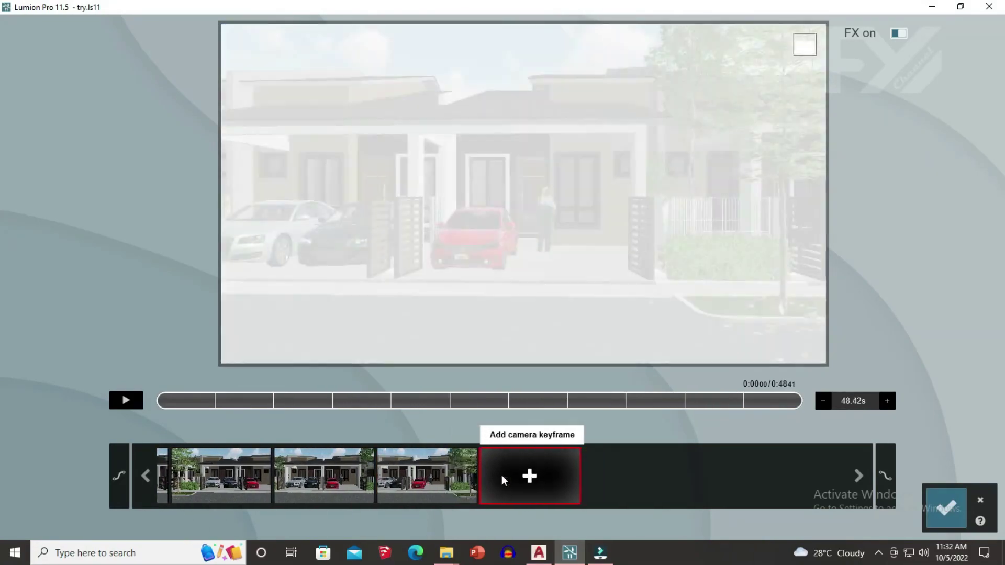
pyautogui.press('d')
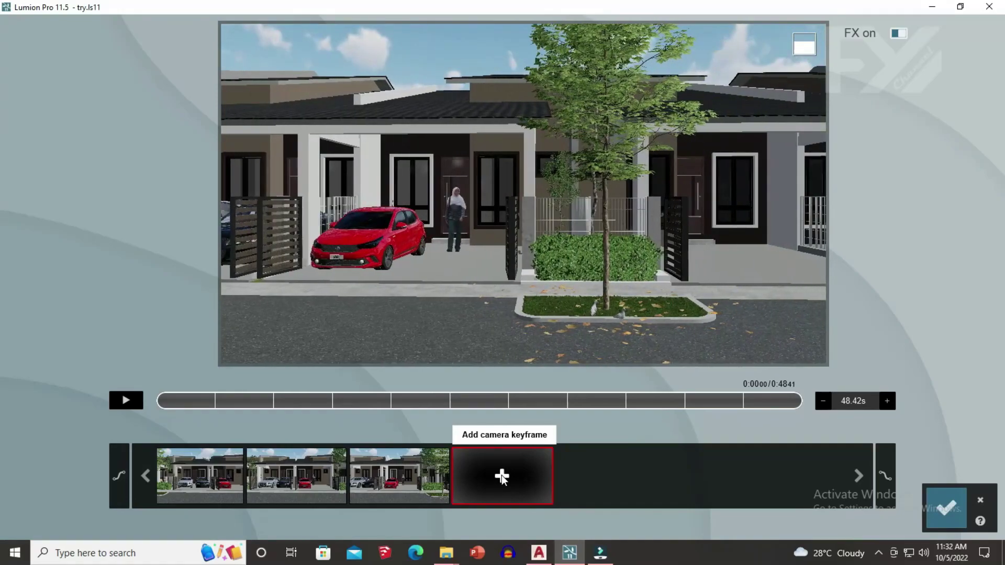
pyautogui.click(501, 475)
pyautogui.press('d')
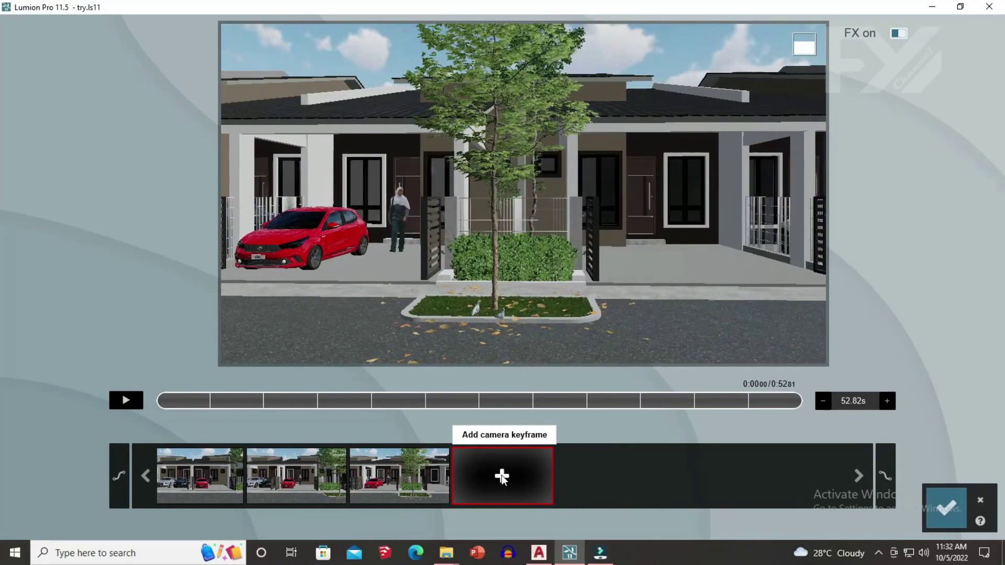
pyautogui.click(501, 475)
# Continue the sideways path with camera keyframes from the second street tree to the carport with the beige car.
pyautogui.press('d')
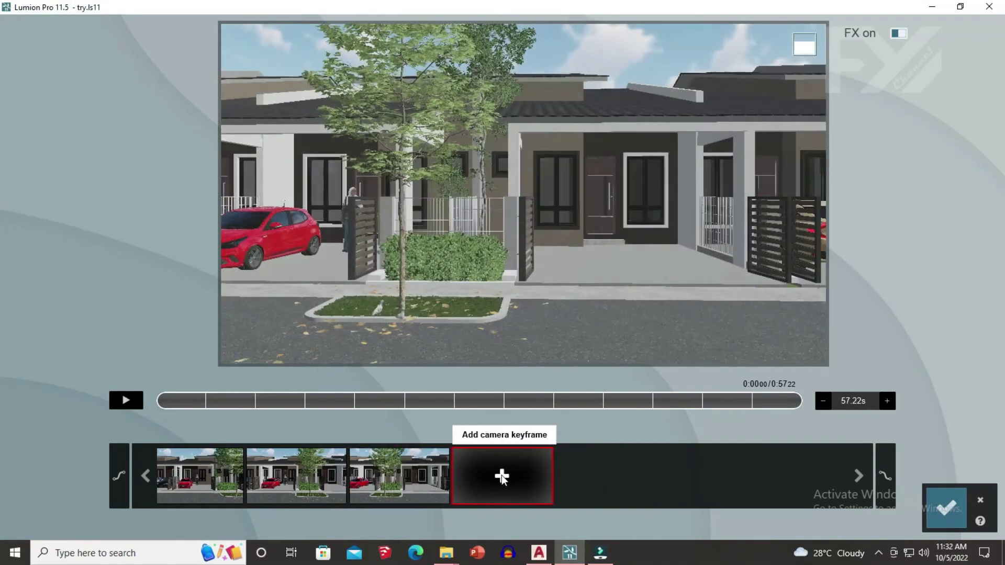
pyautogui.click(502, 475)
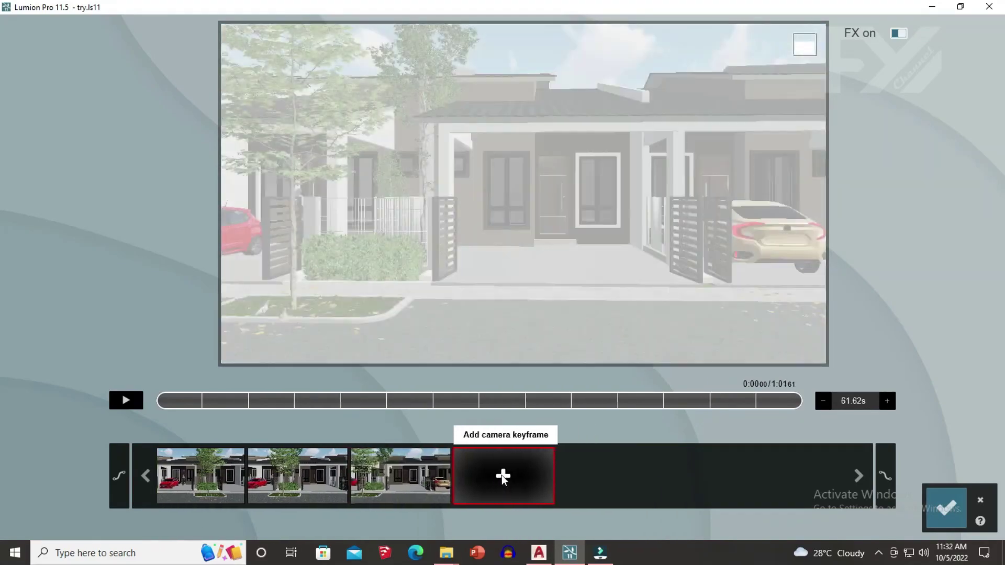
pyautogui.press('d')
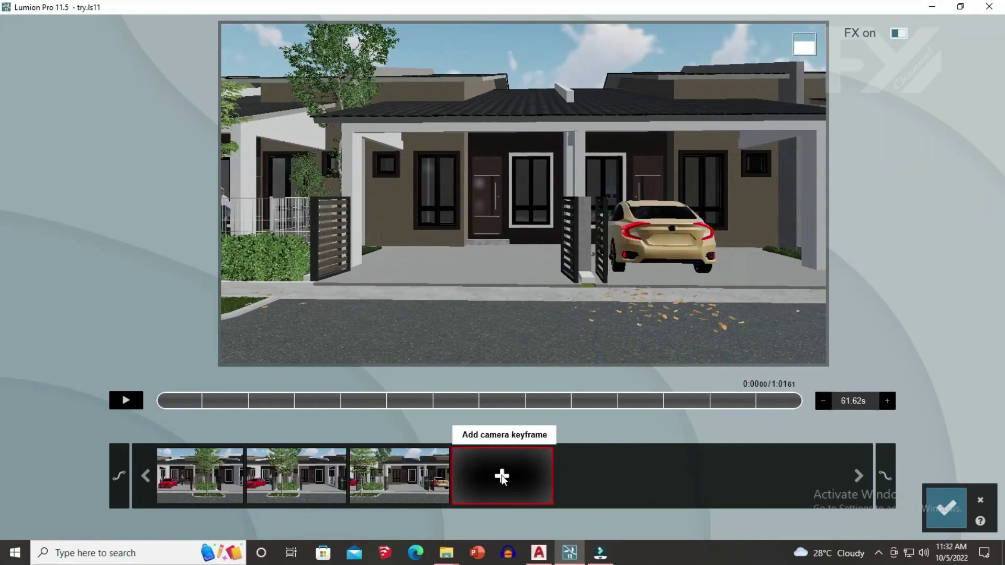
pyautogui.click(502, 475)
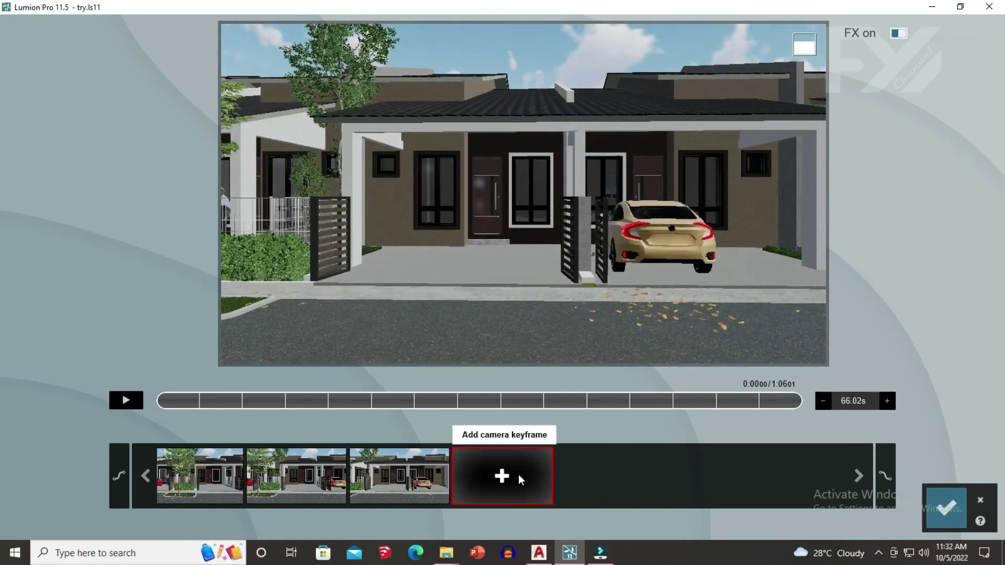
pyautogui.press('d')
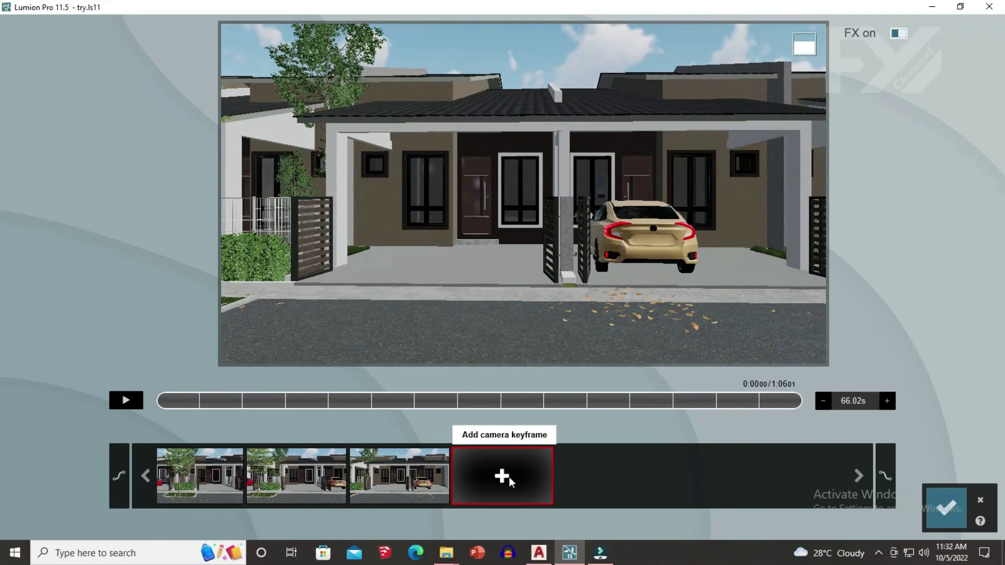
pyautogui.click(502, 475)
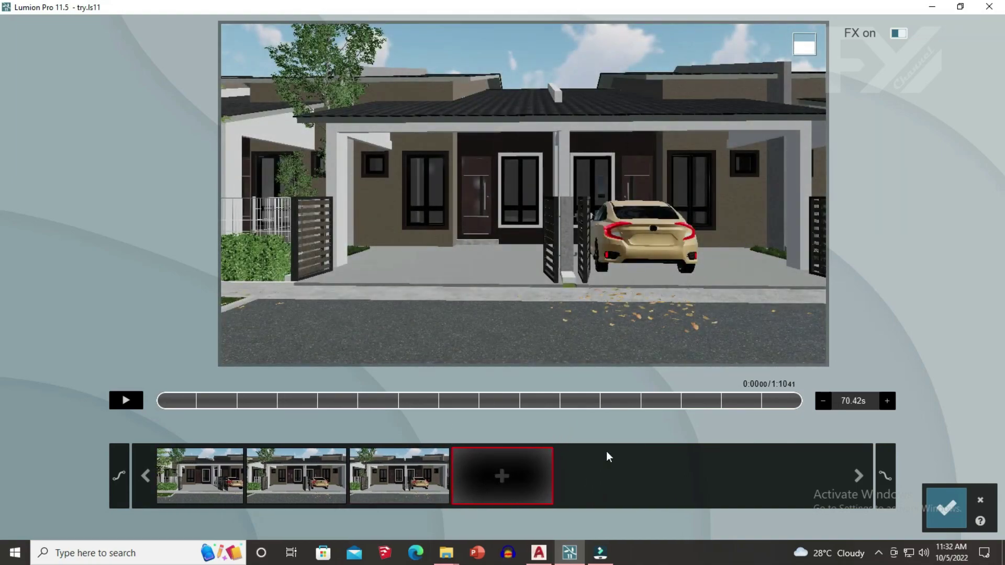
# Preview the start of the clip and shorten its duration to 10 seconds.
pyautogui.click(126, 400)
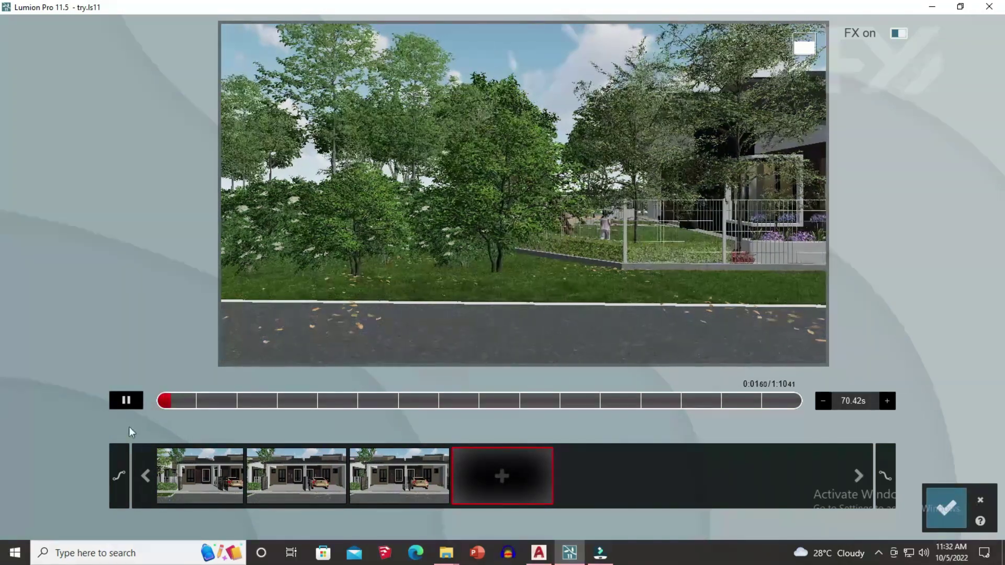
pyautogui.click(126, 400)
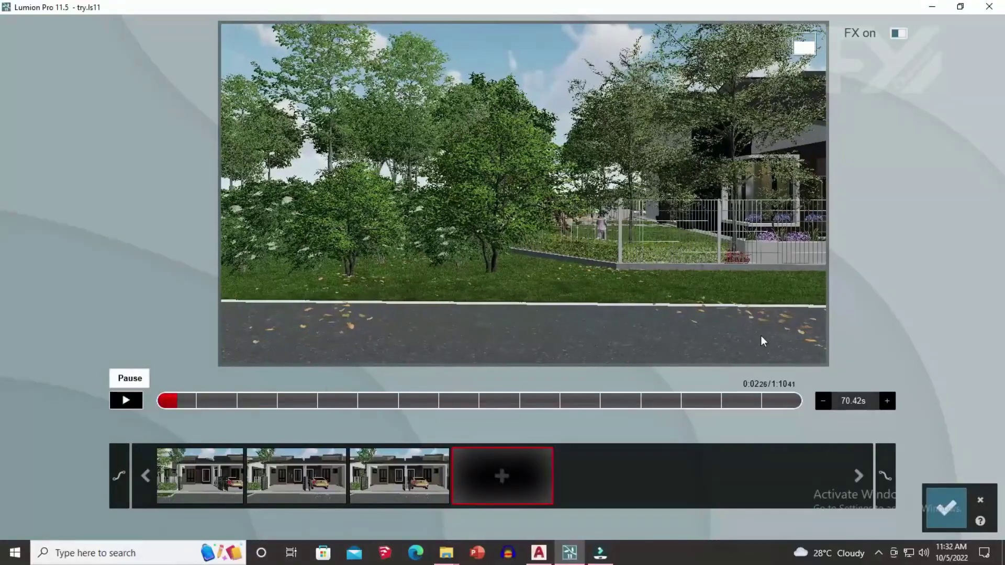
pyautogui.click(823, 400)
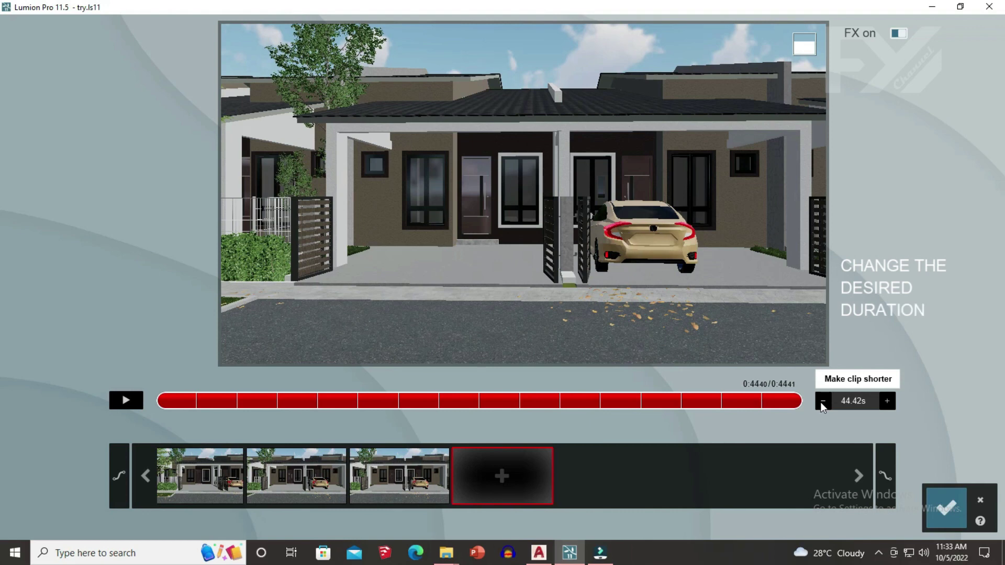
pyautogui.click(822, 401)
pyautogui.click(822, 400)
pyautogui.click(822, 401)
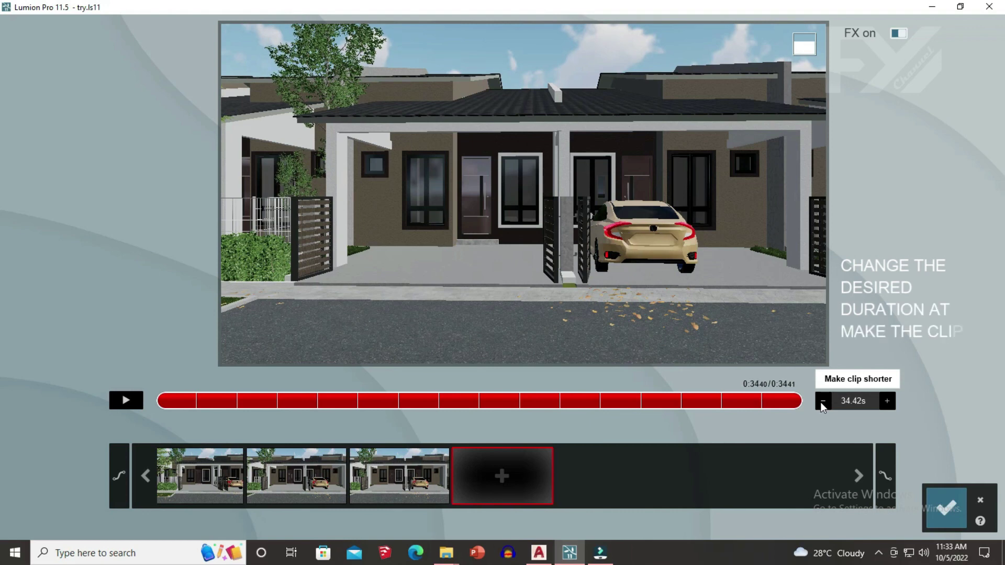
pyautogui.click(822, 401)
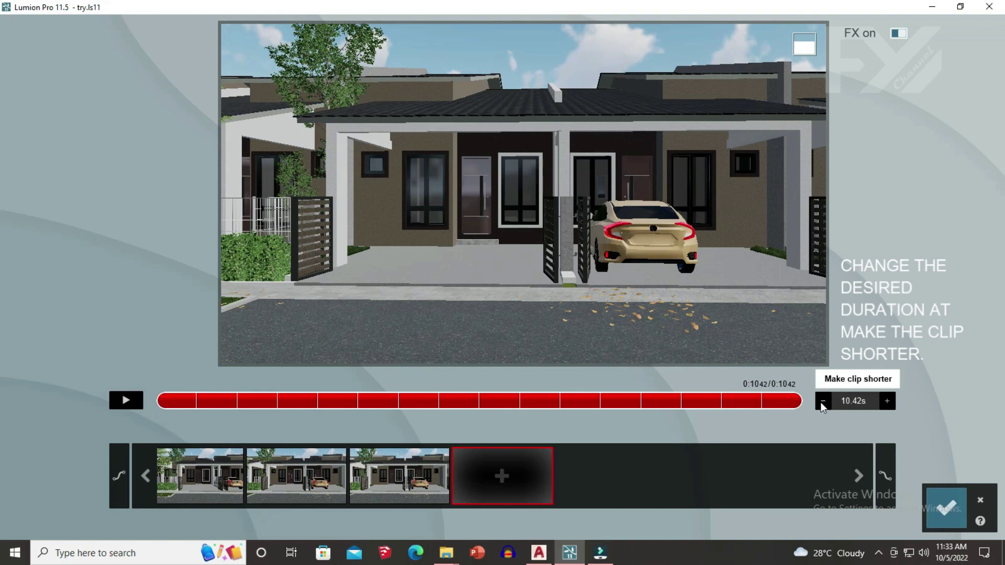
pyautogui.click(859, 403)
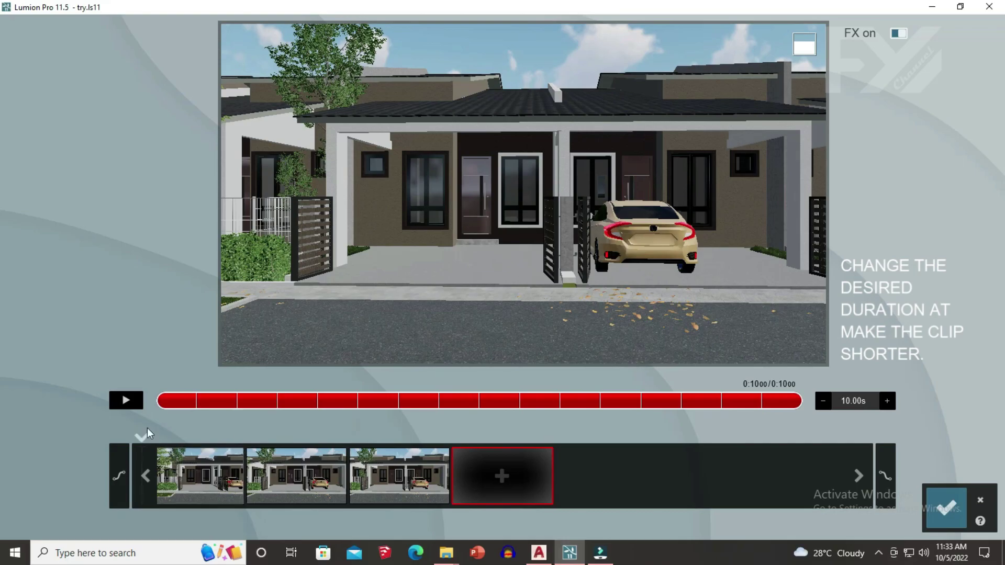
# Play back the shortened walkthrough clip to check its pace.
pyautogui.click(123, 404)
pyautogui.click(135, 400)
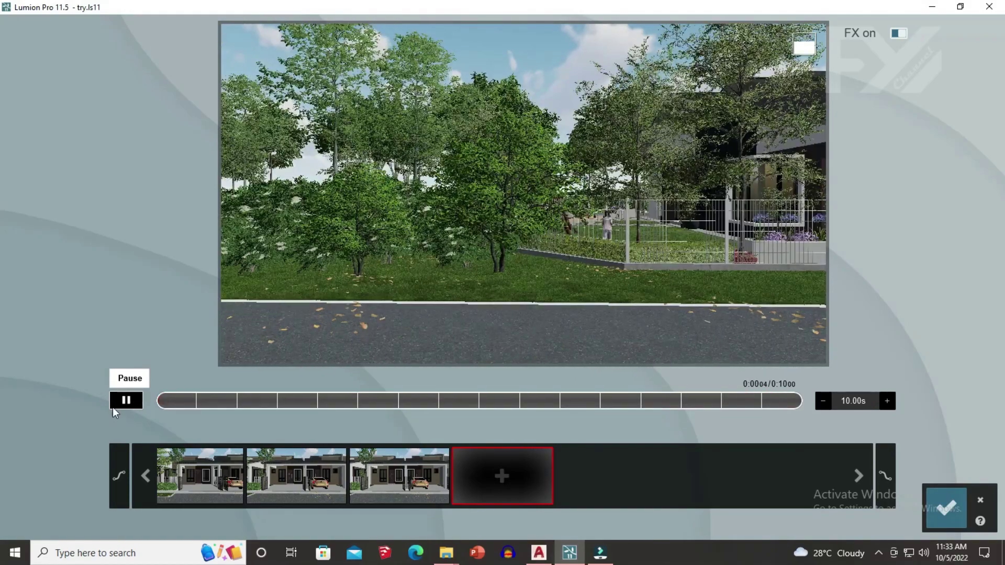
pyautogui.click(123, 400)
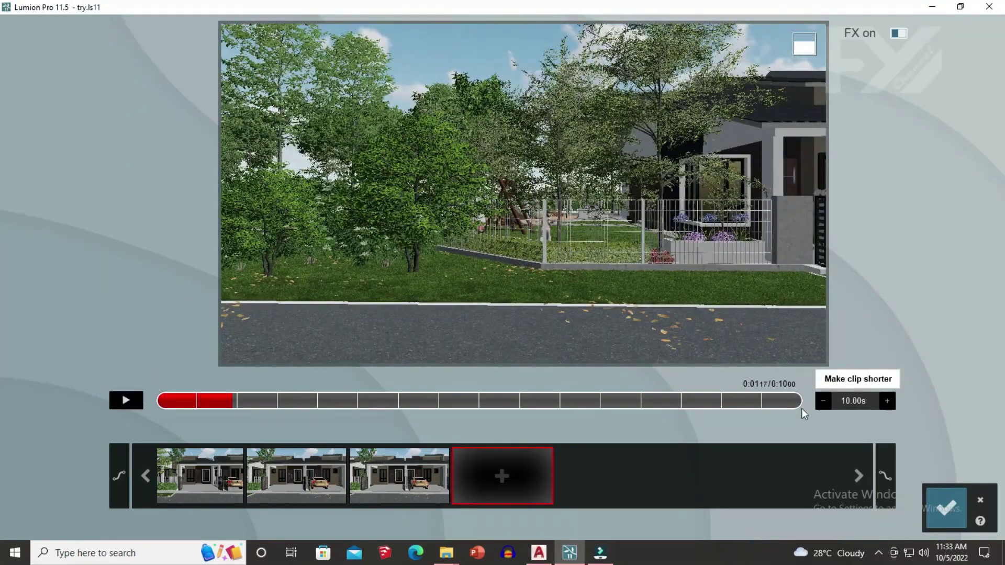
pyautogui.click(128, 403)
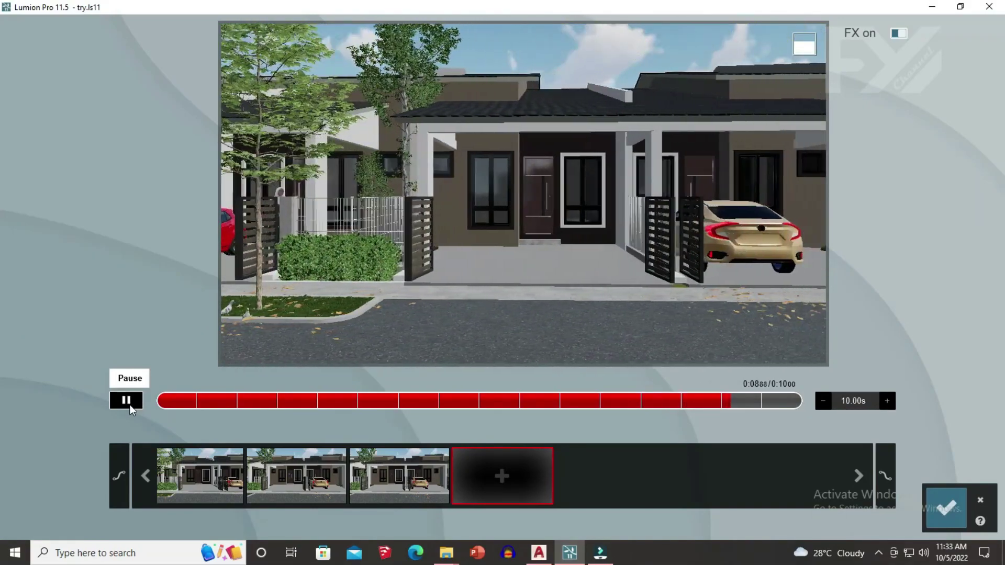
pyautogui.click(130, 404)
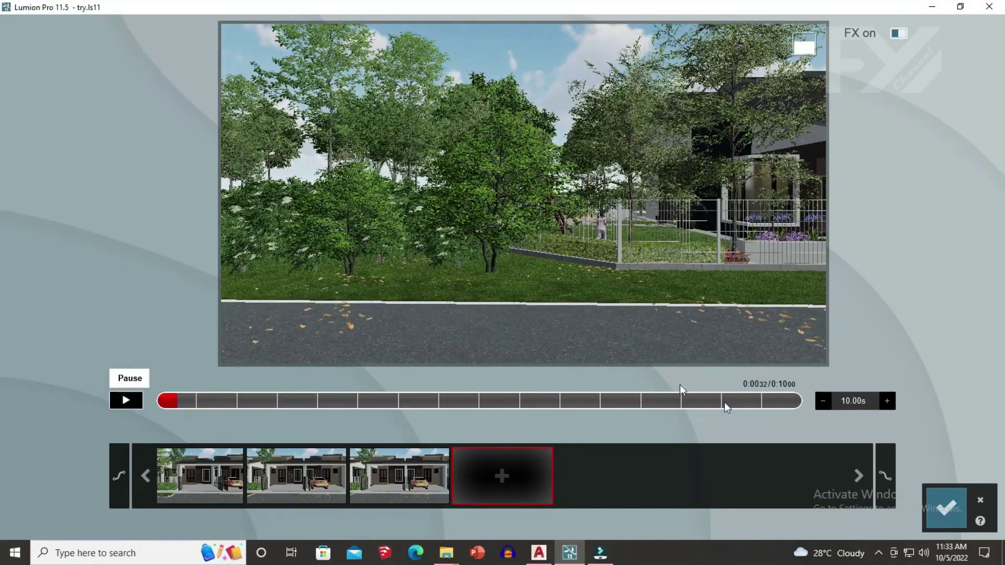
# Insert another camera keyframe after the last one, slightly further along the beige car's carport, and preview the clip.
pyautogui.click(435, 466)
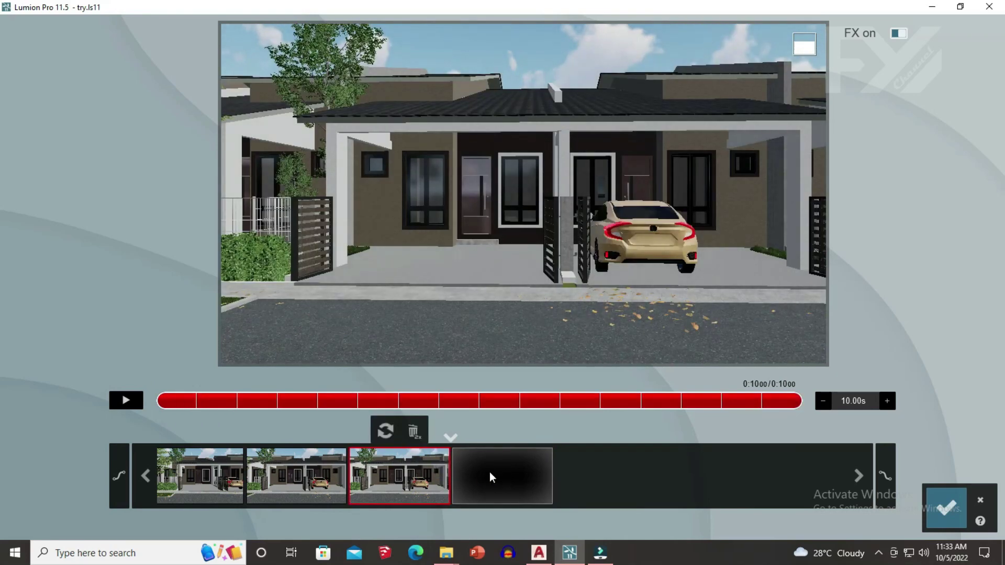
pyautogui.click(337, 476)
pyautogui.click(404, 484)
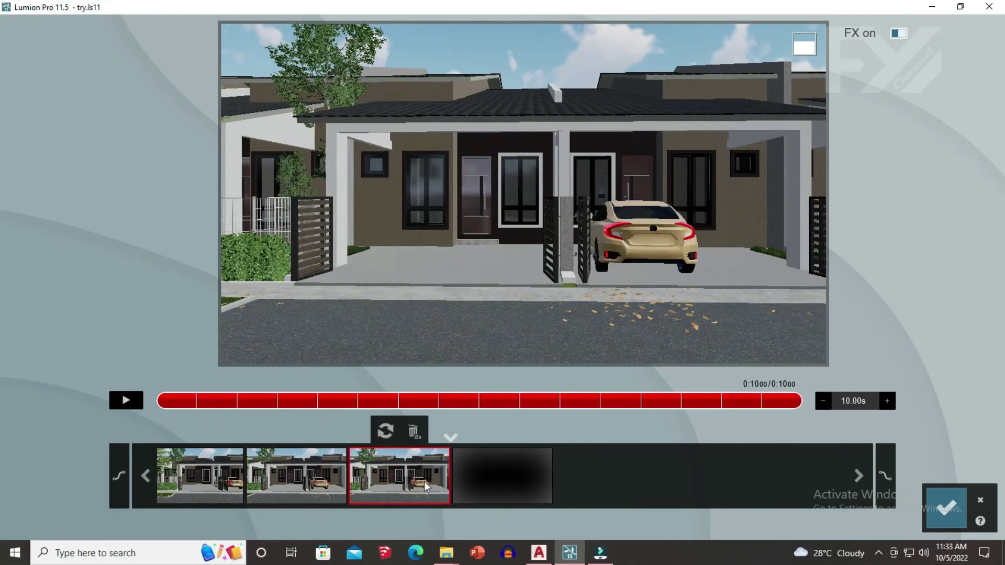
pyautogui.press('d')
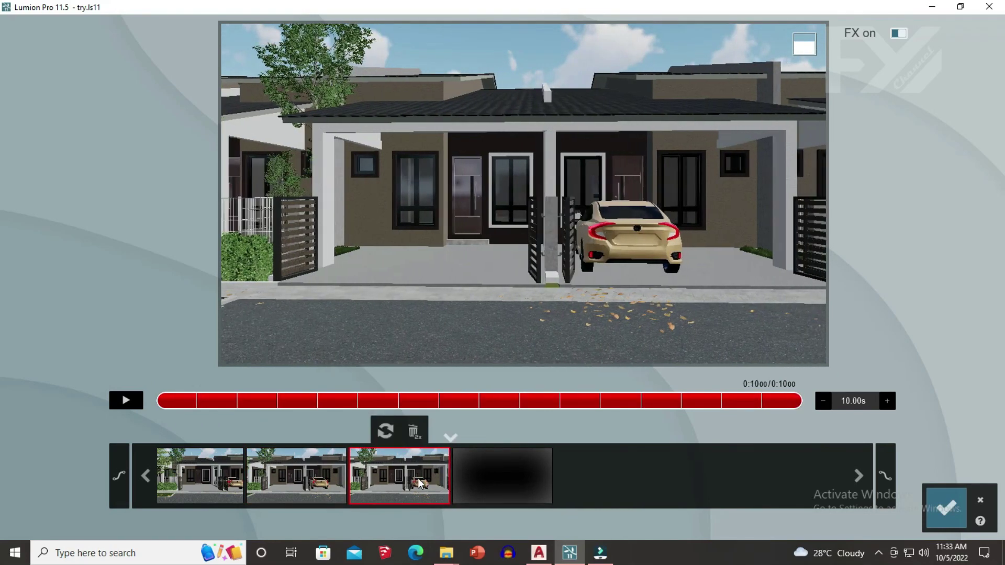
pyautogui.click(449, 438)
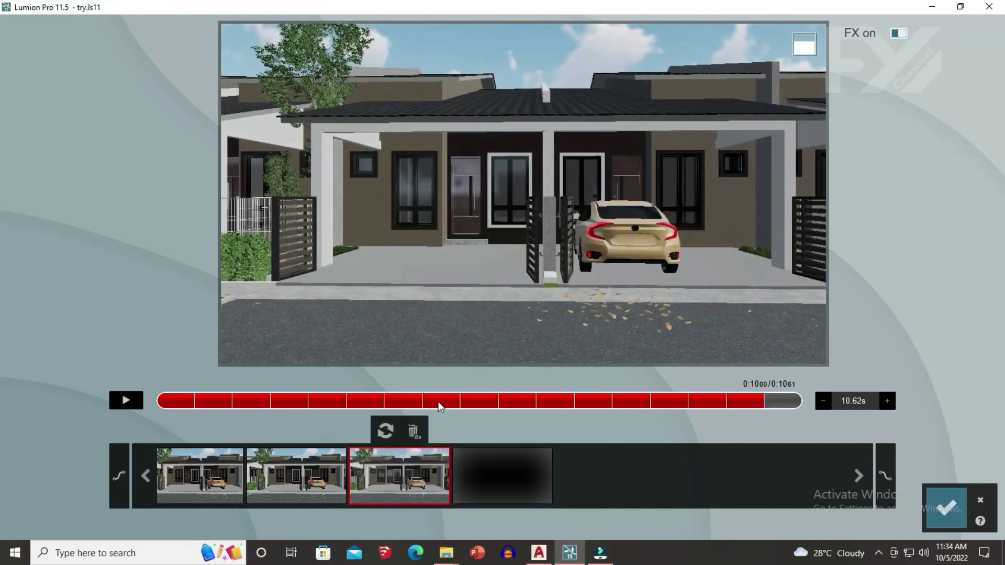
pyautogui.click(638, 400)
pyautogui.click(131, 400)
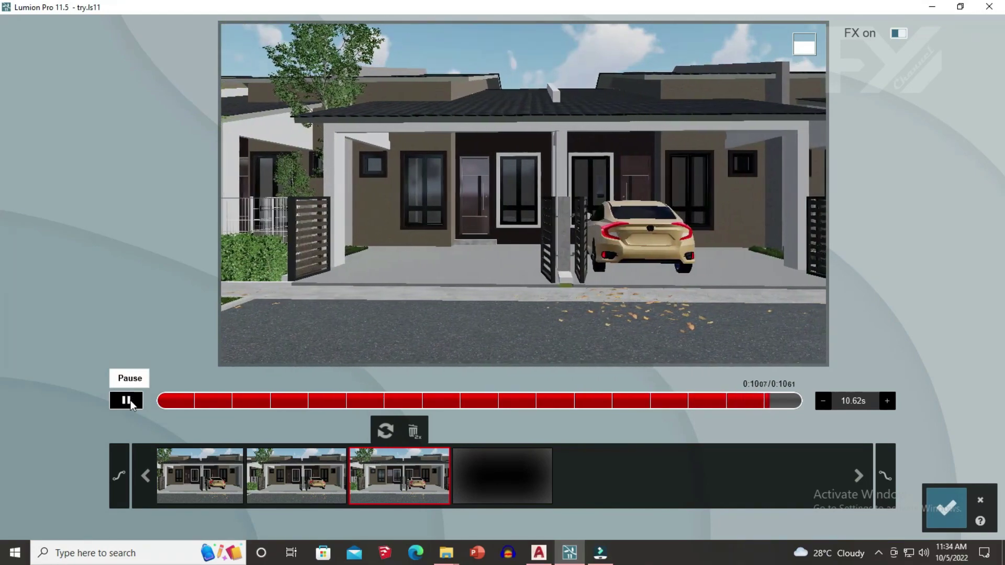
pyautogui.click(116, 401)
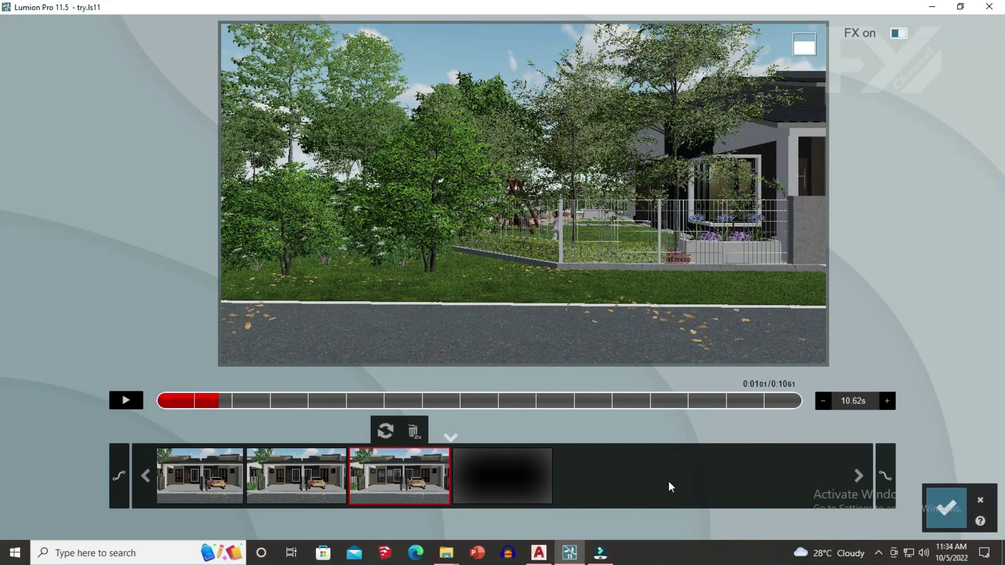
# Set the clip duration to 11 seconds and play the clip back.
pyautogui.click(886, 401)
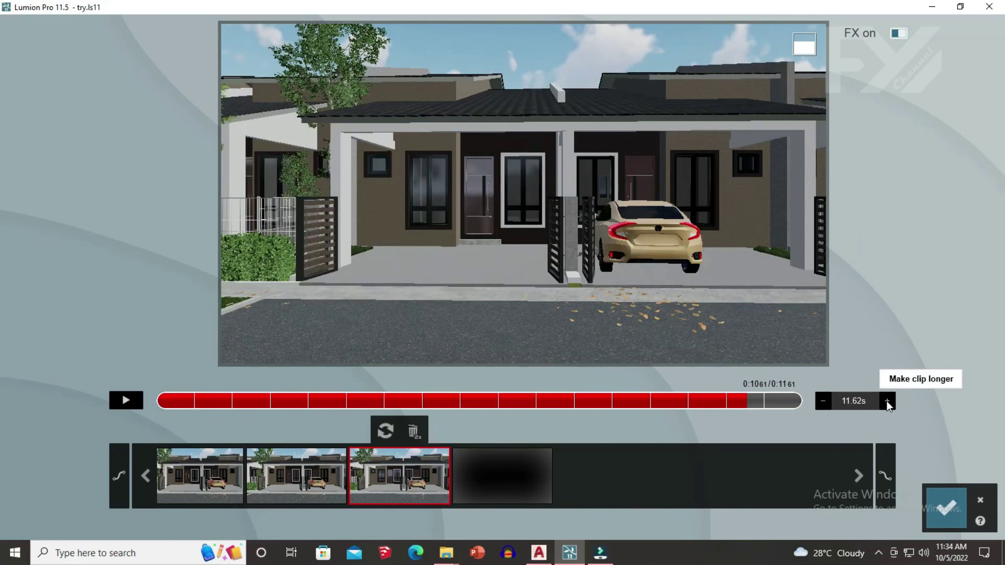
pyautogui.click(856, 402)
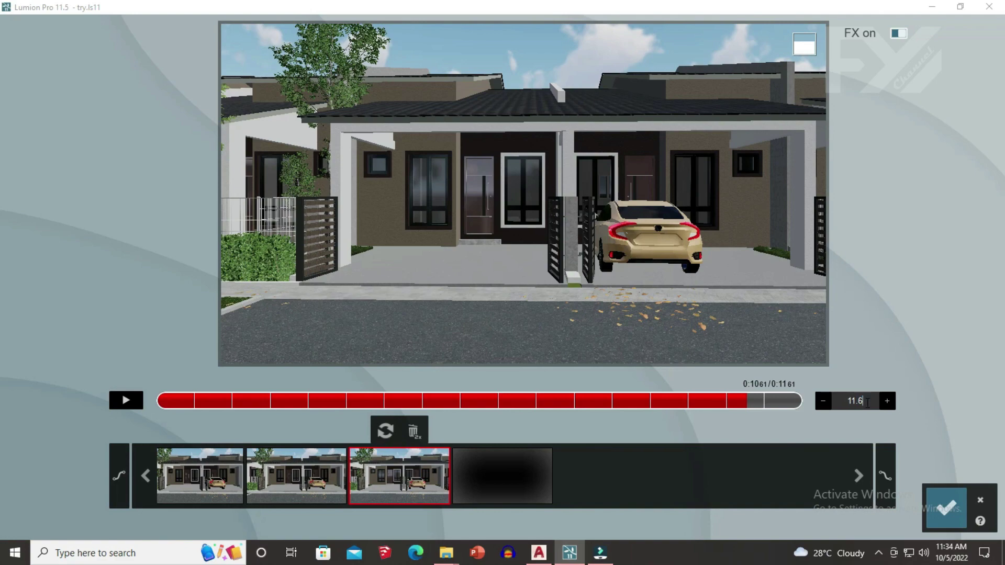
pyautogui.write('11.')
pyautogui.press('Return')
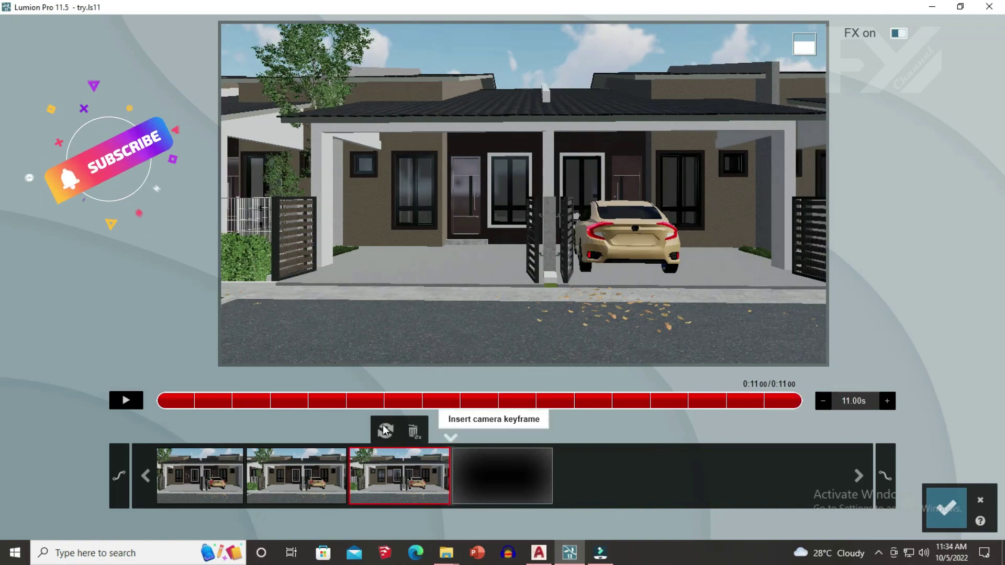
pyautogui.click(131, 401)
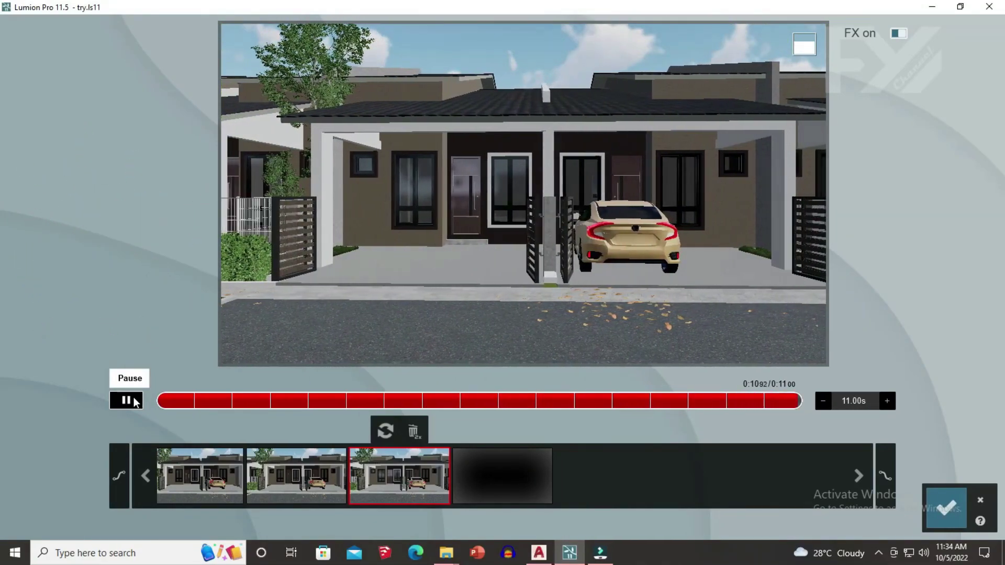
pyautogui.click(126, 400)
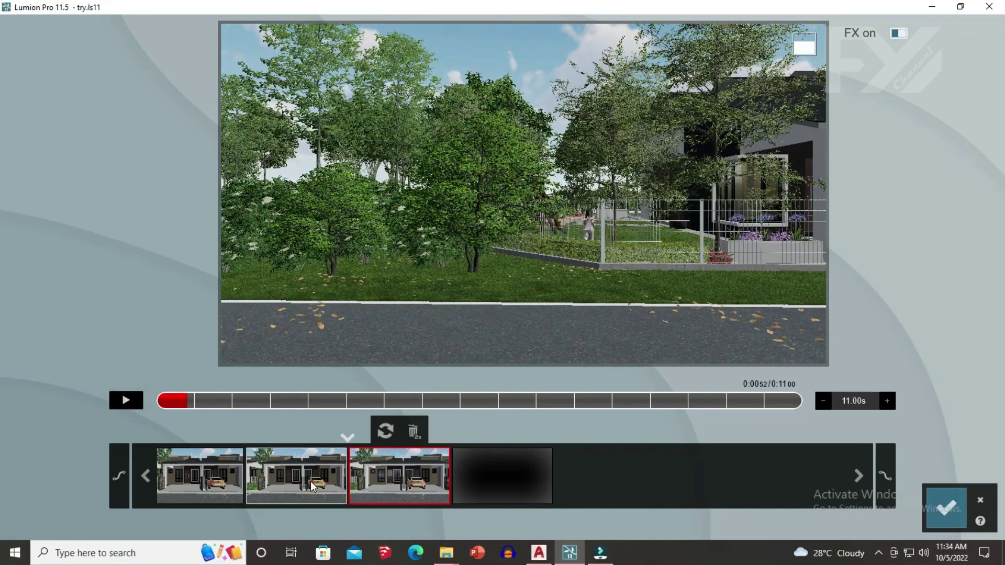
# Delete the last camera keyframe, insert a new one at the end of the path, and save the clip.
pyautogui.click(413, 431)
pyautogui.click(420, 474)
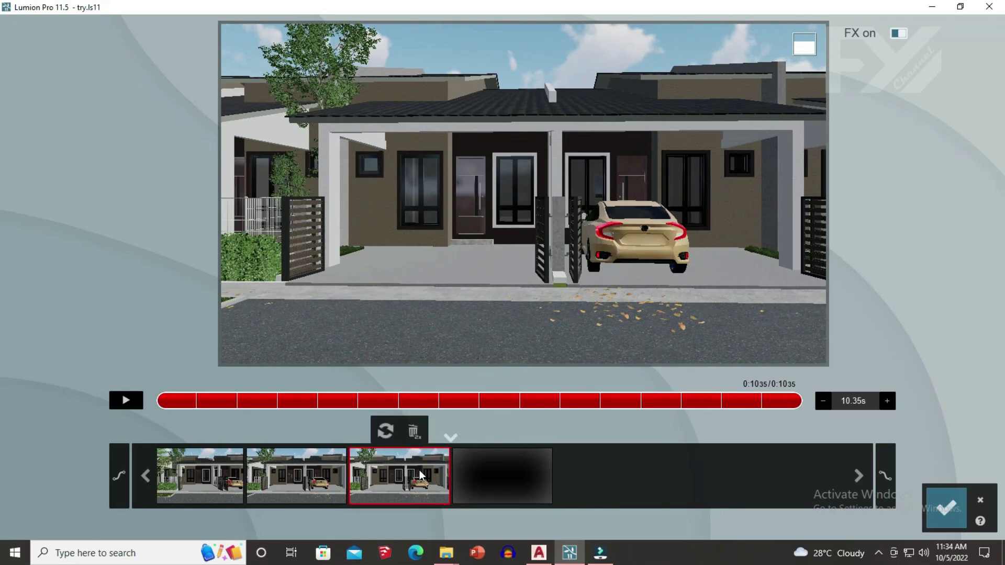
pyautogui.click(456, 438)
pyautogui.click(407, 403)
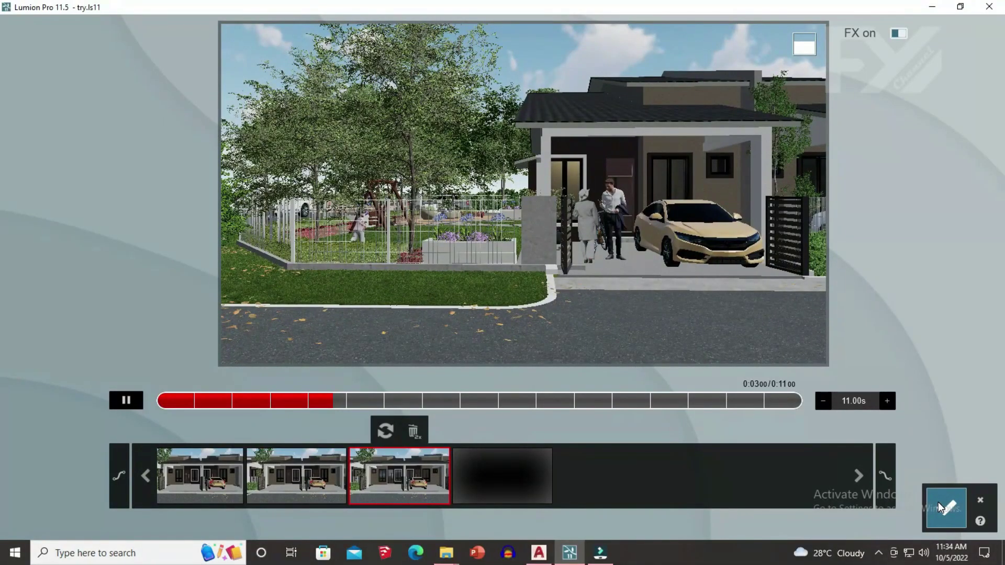
pyautogui.click(939, 507)
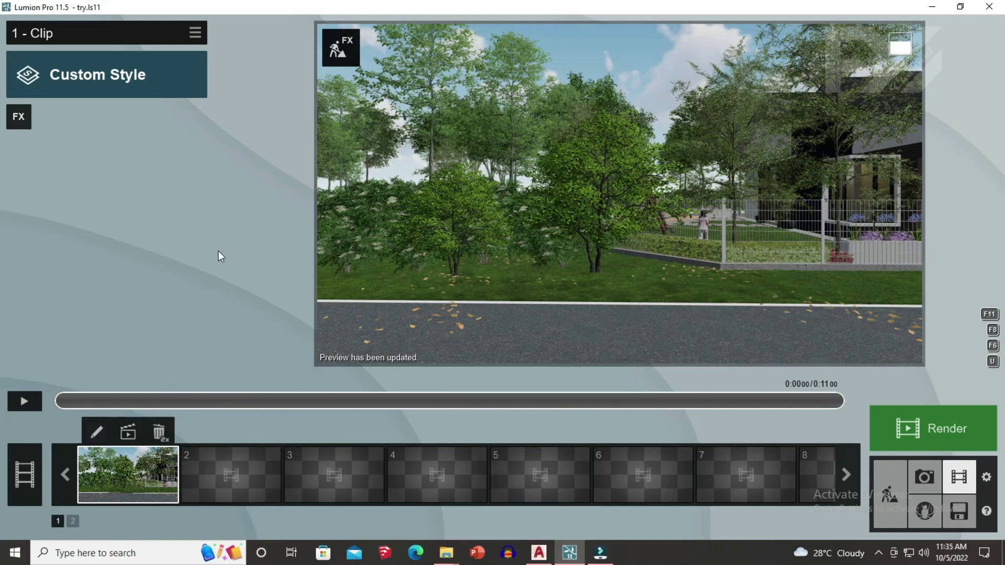
# Place the Man Caucasian 0024 Bicycle figure on the road edge beside the corner lawn with the flowering bushes.
pyautogui.click(894, 493)
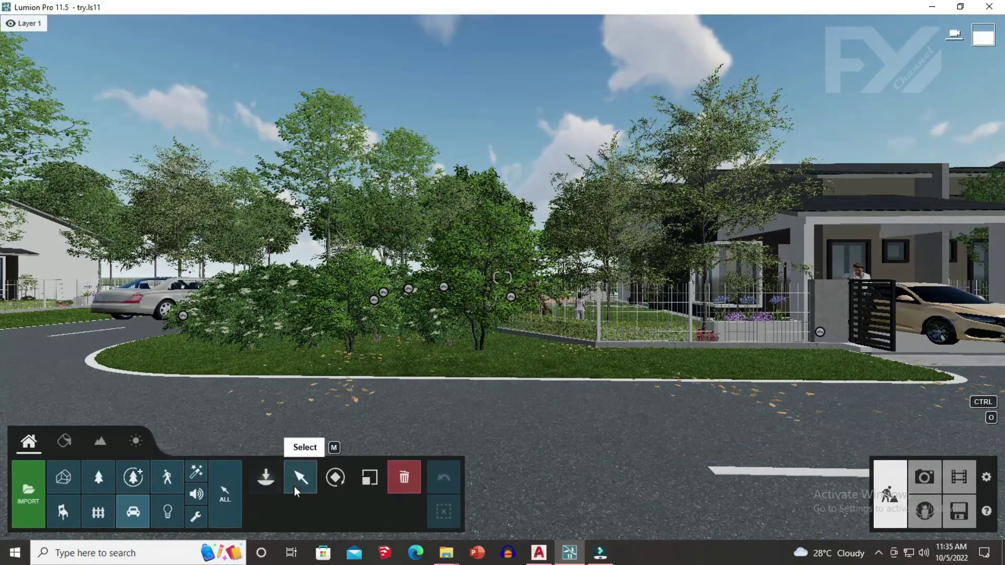
pyautogui.click(266, 478)
pyautogui.click(169, 478)
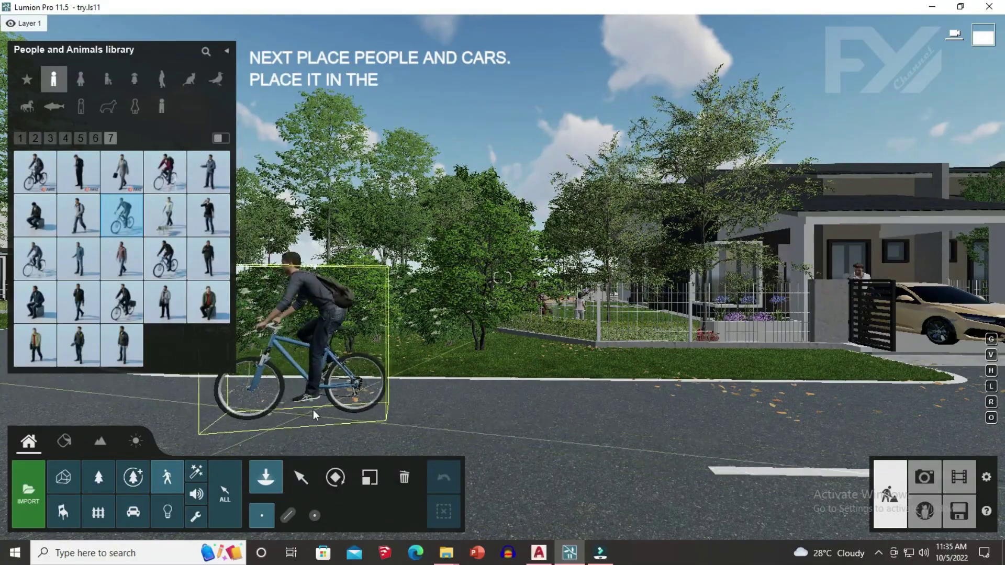
pyautogui.moveTo(494, 392); pyautogui.dragTo(495, 386, button='middle')
pyautogui.press('q')
pyautogui.moveTo(488, 388); pyautogui.dragTo(488, 398, button='right')
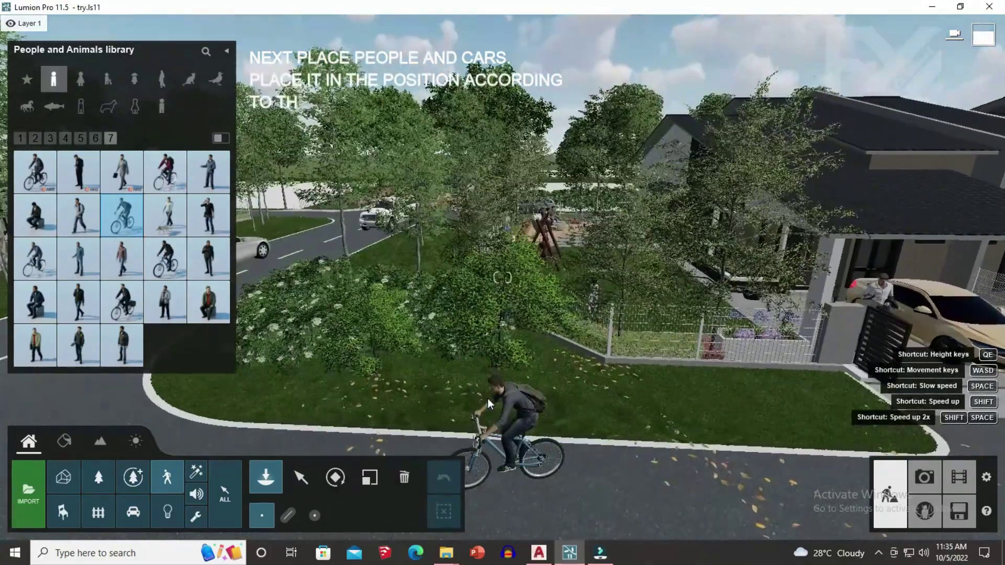
pyautogui.press('q')
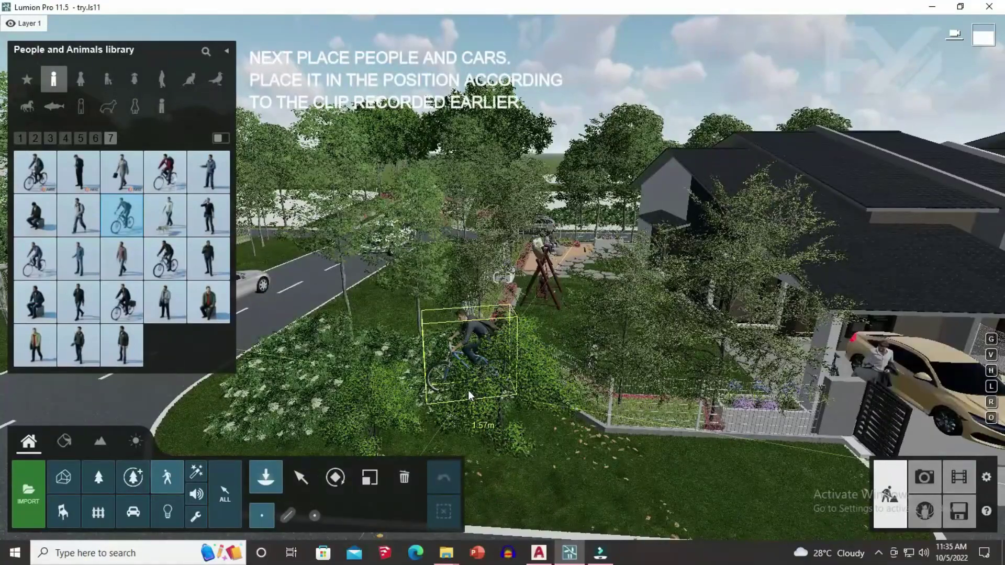
pyautogui.moveTo(485, 423); pyautogui.dragTo(460, 393, button='right')
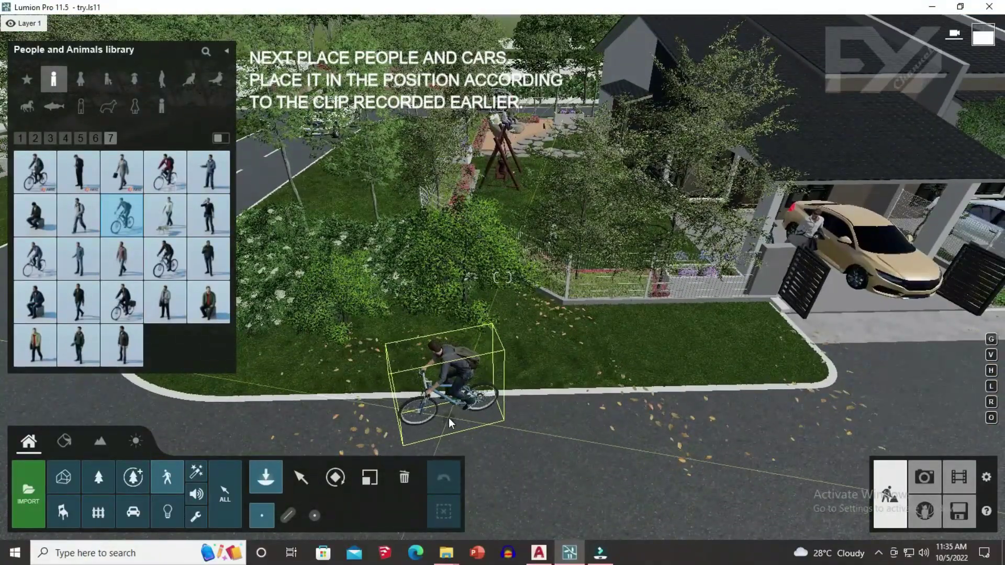
pyautogui.click(449, 418)
# Rotate the cyclist to face along the street toward the terrace house carports.
pyautogui.click(335, 477)
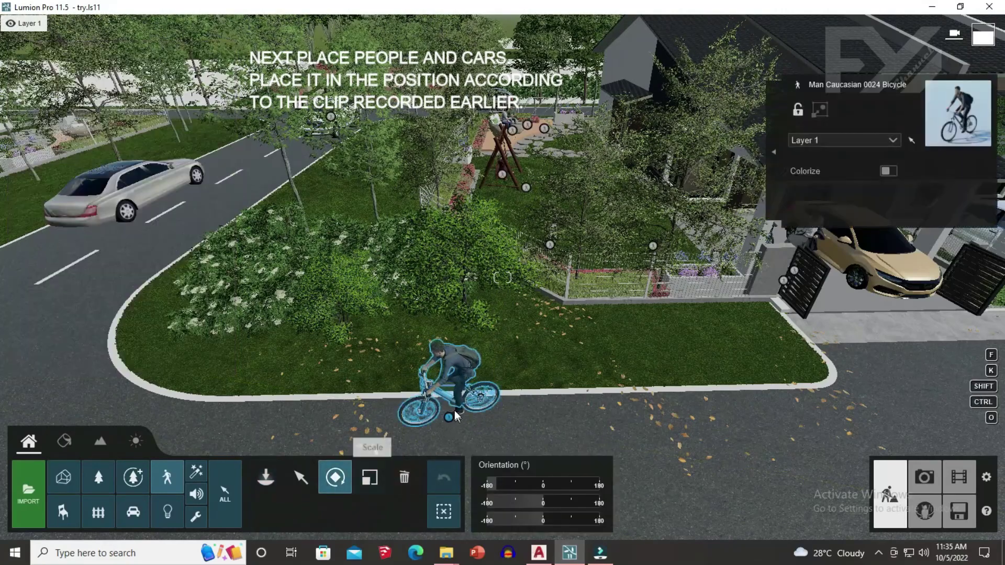
pyautogui.moveTo(449, 417); pyautogui.dragTo(555, 410)
pyautogui.scroll(-4, 348, 306)
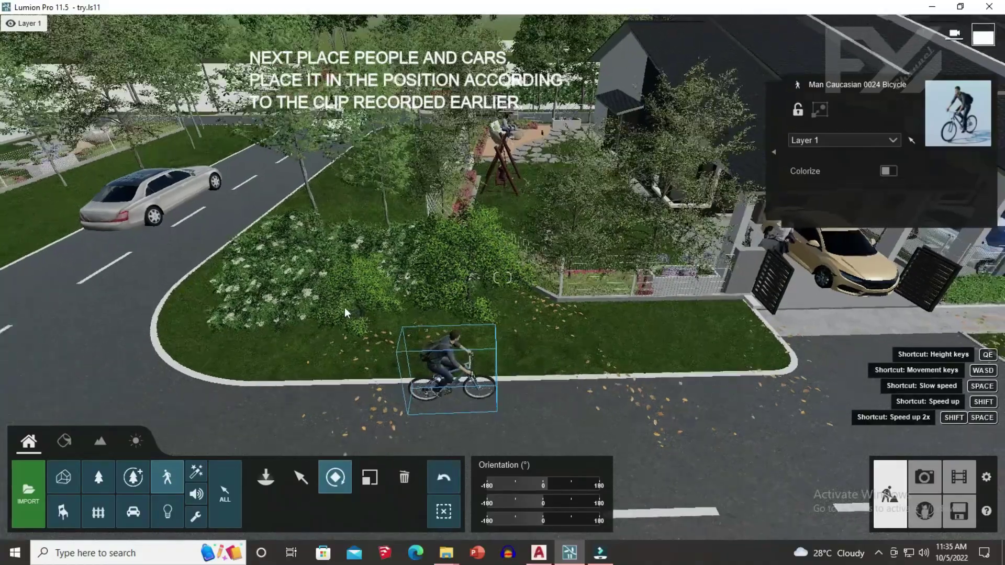
# Place the Car HD 019 model in the house-side lane, farther down the street past the man walking on the pavement.
pyautogui.press('d')
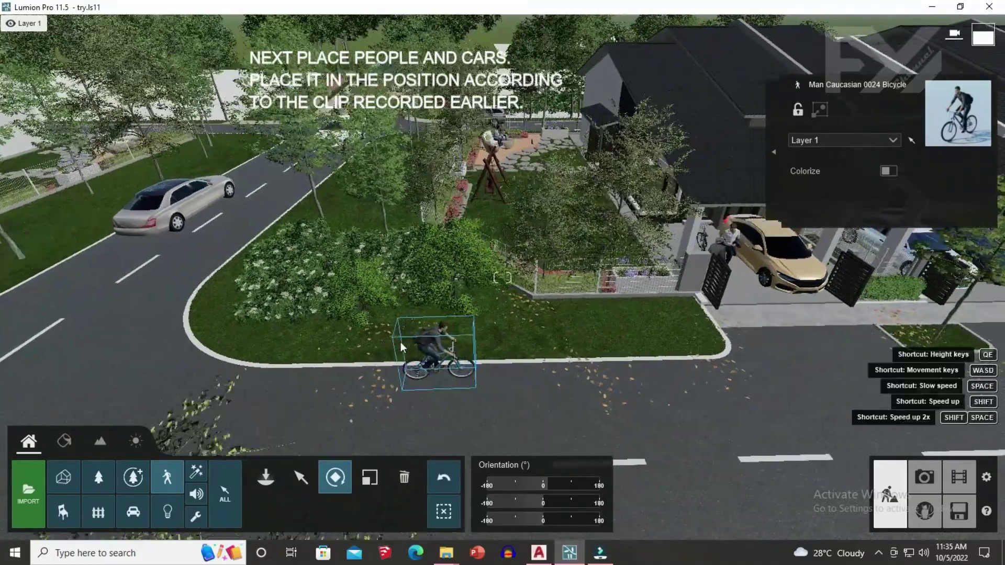
pyautogui.press('d')
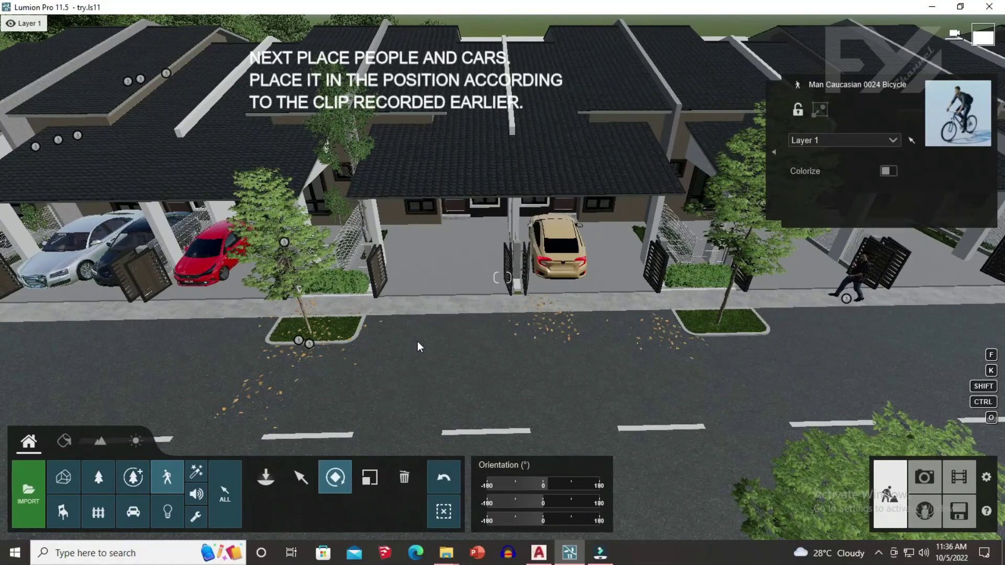
pyautogui.press('a')
pyautogui.press('a')
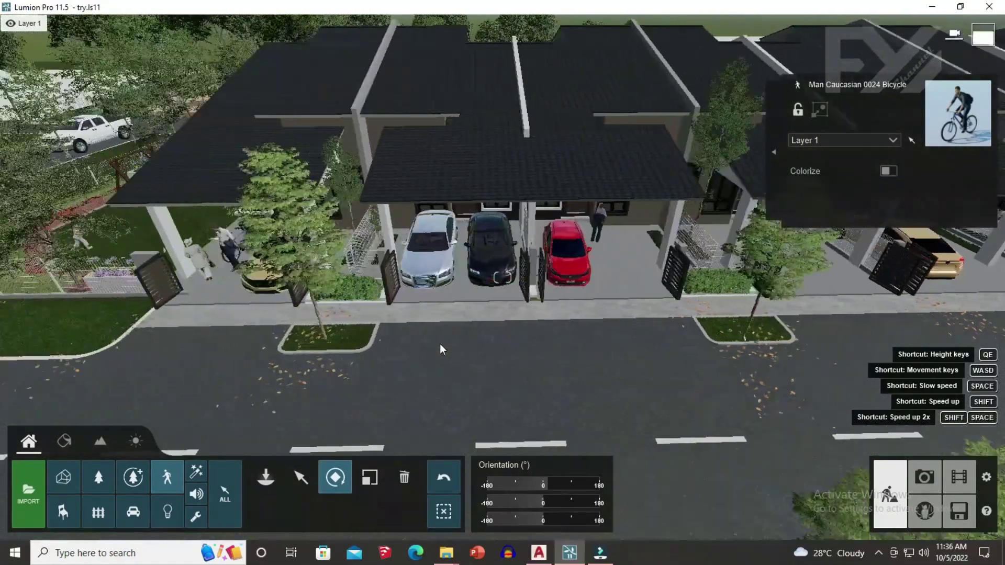
pyautogui.press('d')
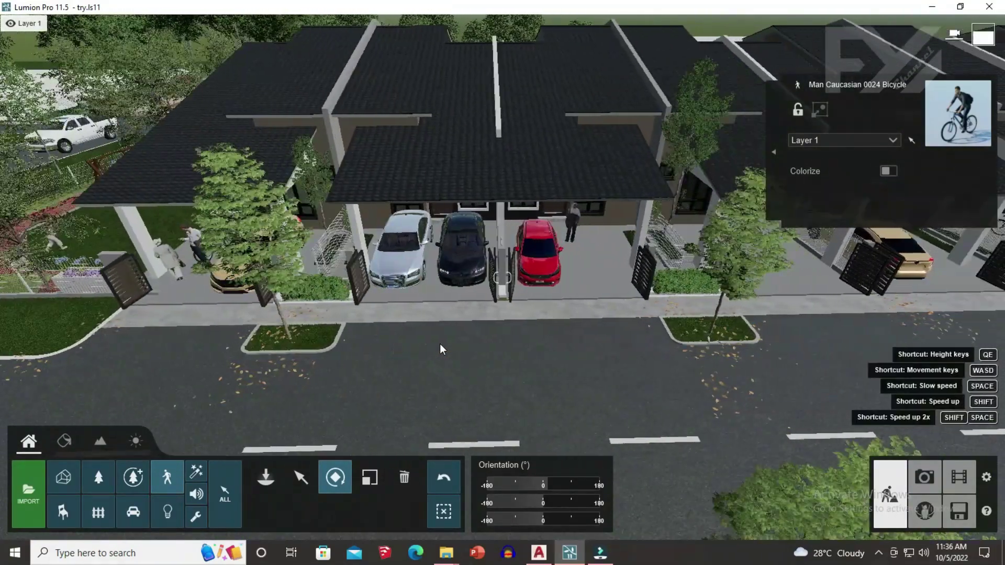
pyautogui.press('d')
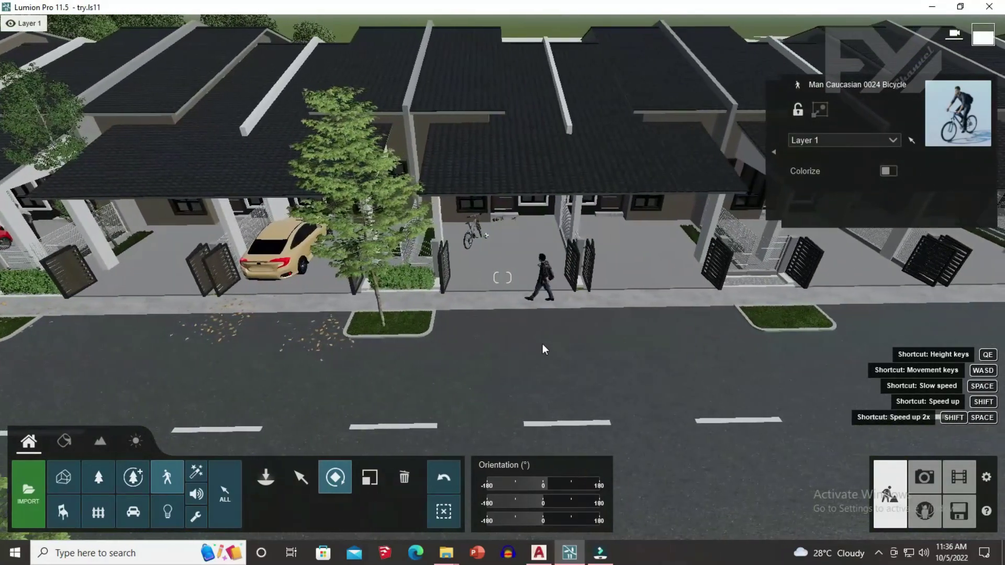
pyautogui.press('w')
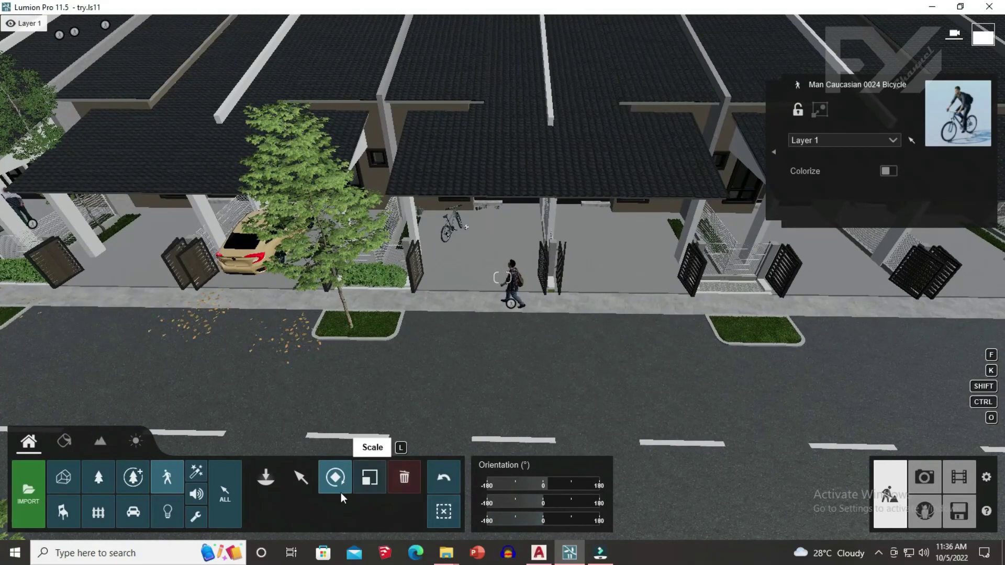
pyautogui.click(128, 510)
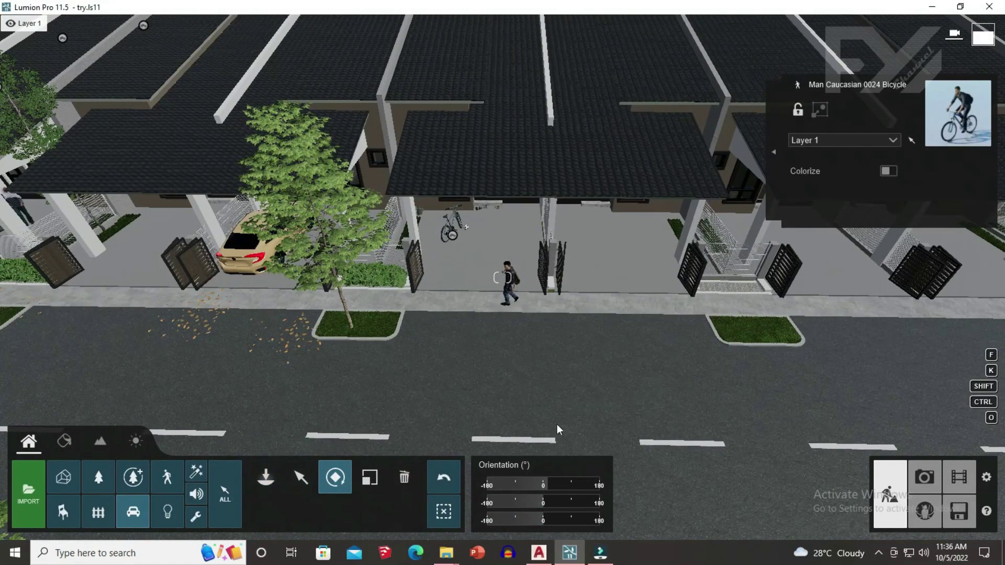
pyautogui.click(262, 477)
pyautogui.press('q')
pyautogui.moveTo(550, 451); pyautogui.dragTo(573, 453, button='right')
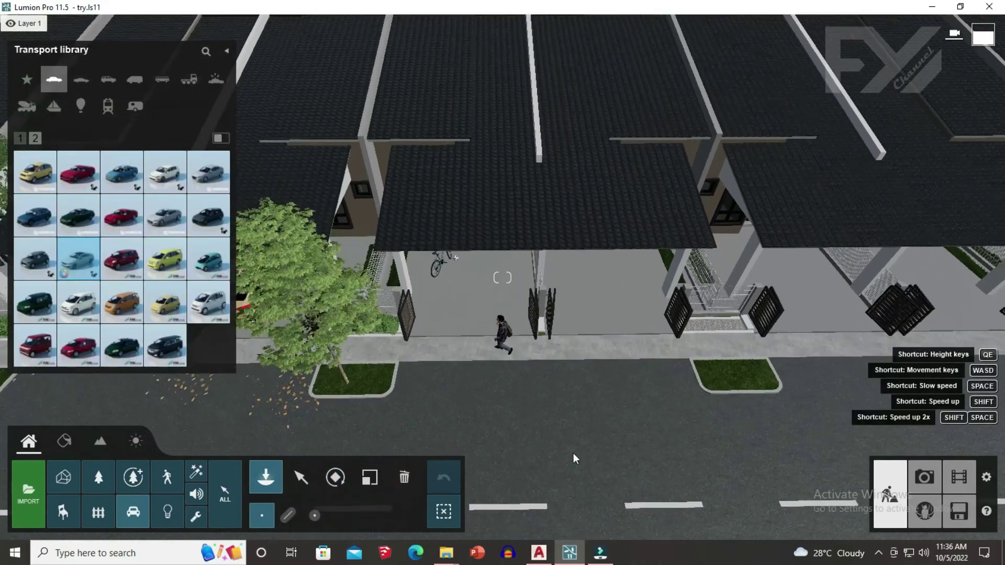
pyautogui.click(673, 405)
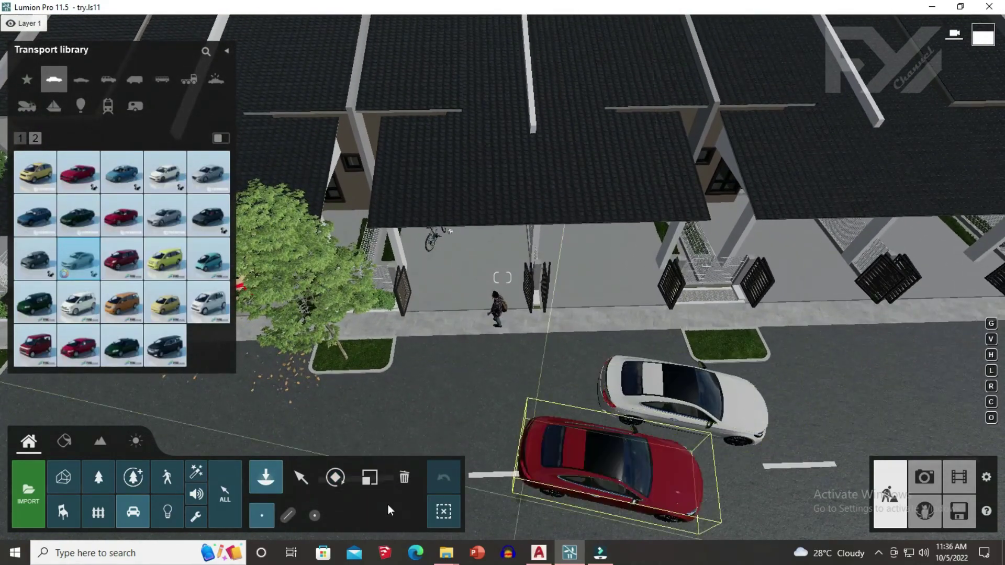
# Turn the white car around to face the corner lawn and shift it slightly forward along its lane.
pyautogui.click(336, 477)
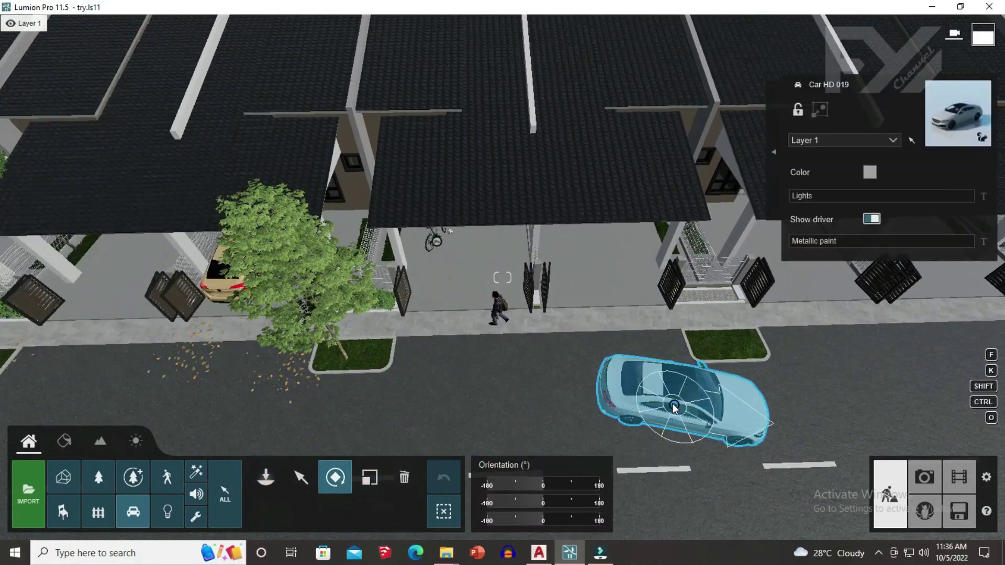
pyautogui.moveTo(674, 406); pyautogui.dragTo(482, 410)
pyautogui.moveTo(555, 408); pyautogui.dragTo(610, 373, button='right')
pyautogui.press('s')
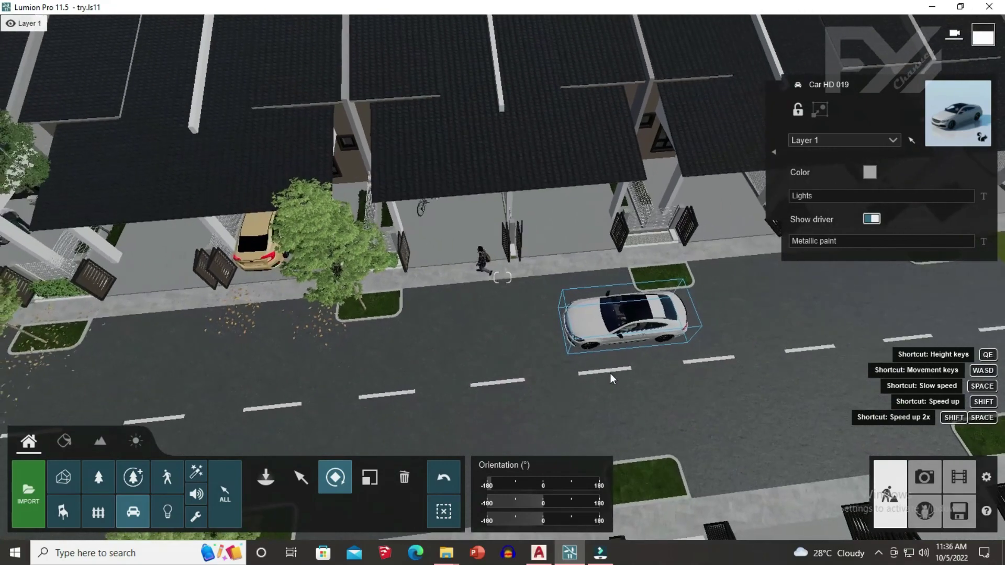
pyautogui.press('a')
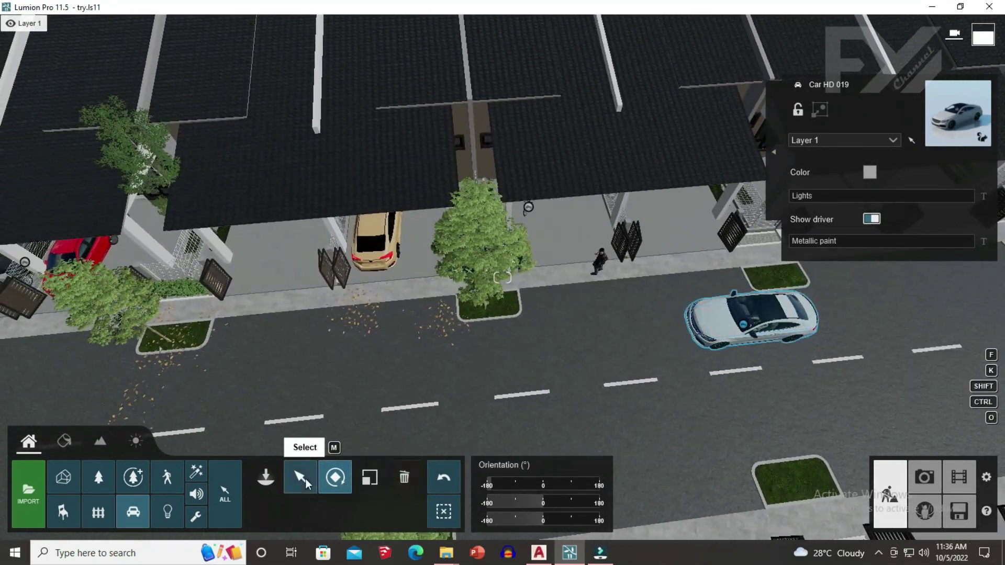
pyautogui.click(306, 484)
pyautogui.moveTo(746, 327); pyautogui.dragTo(720, 326)
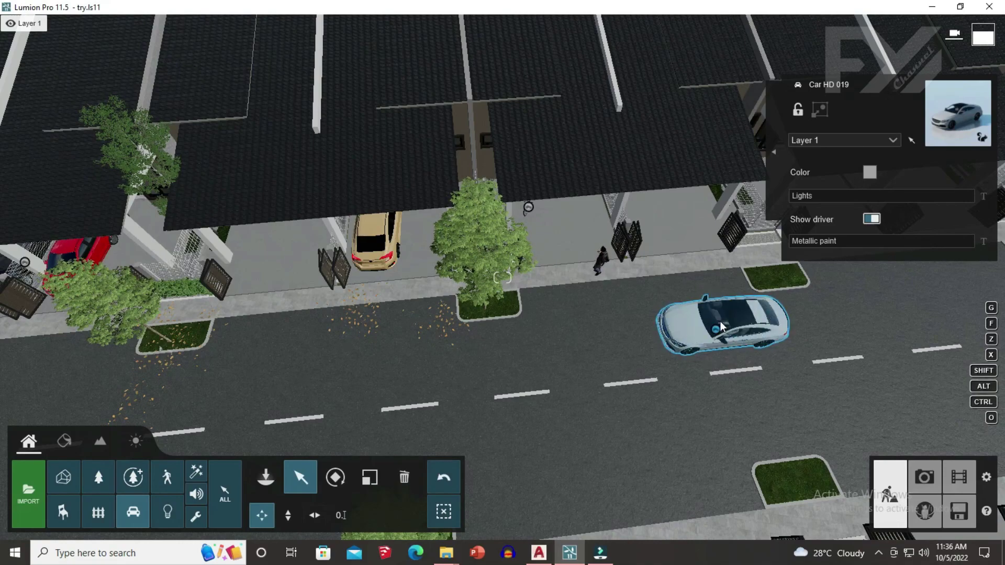
# Play back the walkthrough clip to check where the cyclist and the new car appear.
pyautogui.press('s')
pyautogui.press('a')
pyautogui.press('s')
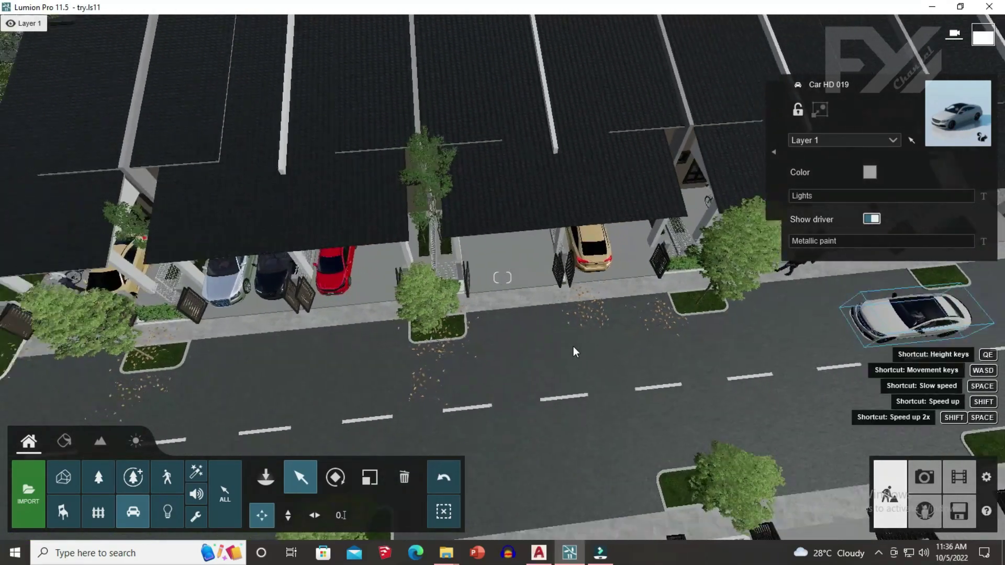
pyautogui.press('s')
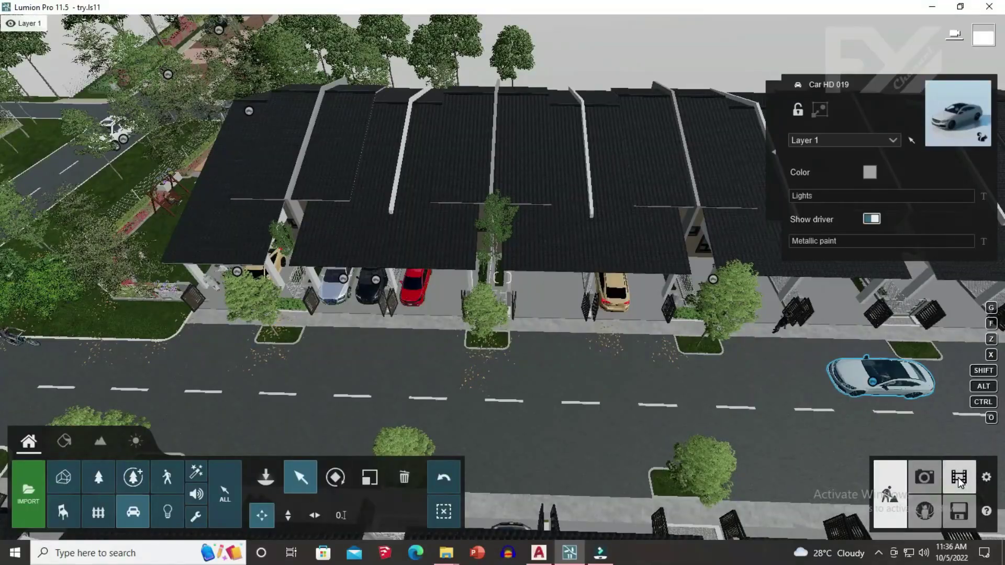
pyautogui.click(959, 482)
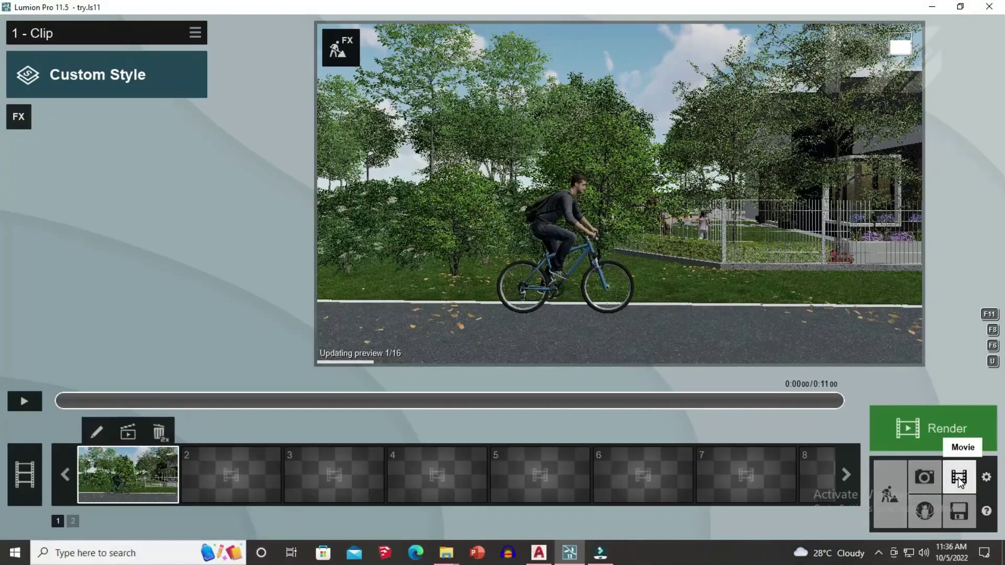
pyautogui.click(25, 401)
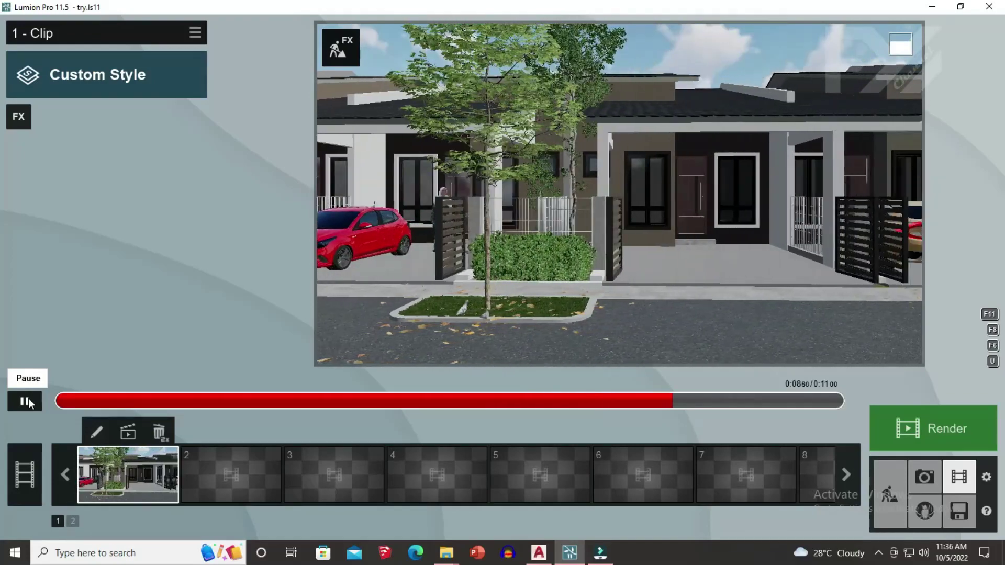
pyautogui.click(25, 401)
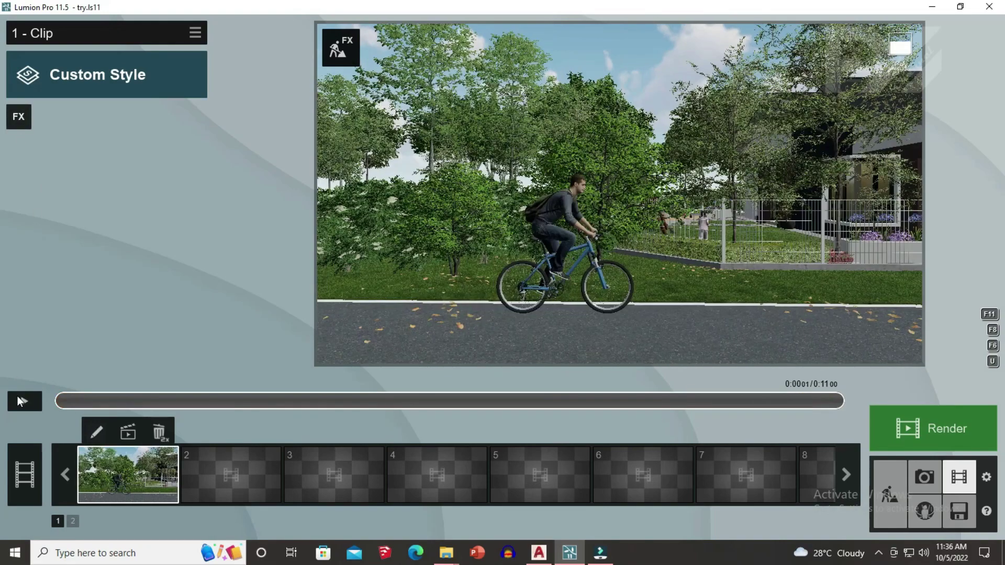
# Add the Mass Move animation effect to the clip and open it for editing.
pyautogui.click(21, 118)
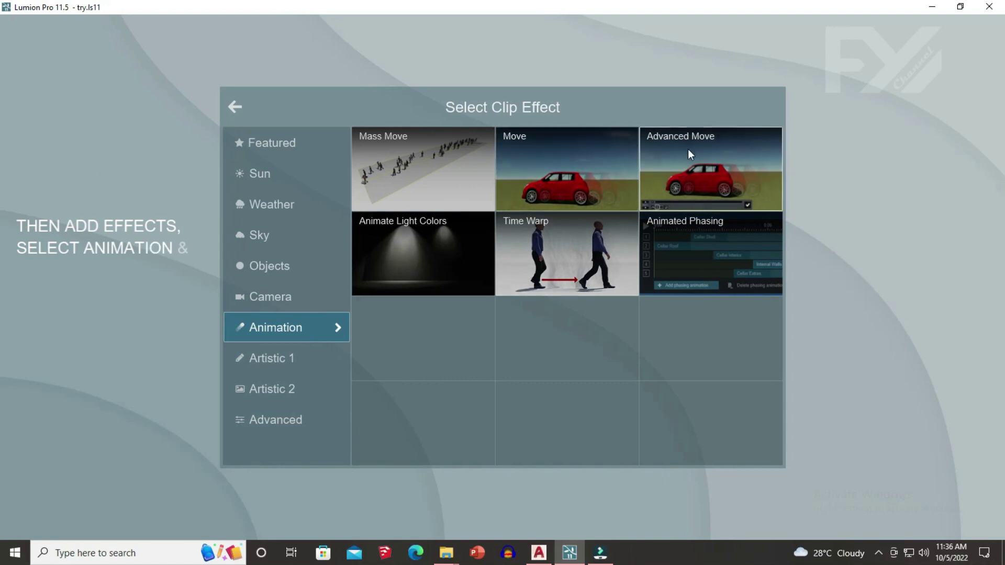
pyautogui.click(403, 165)
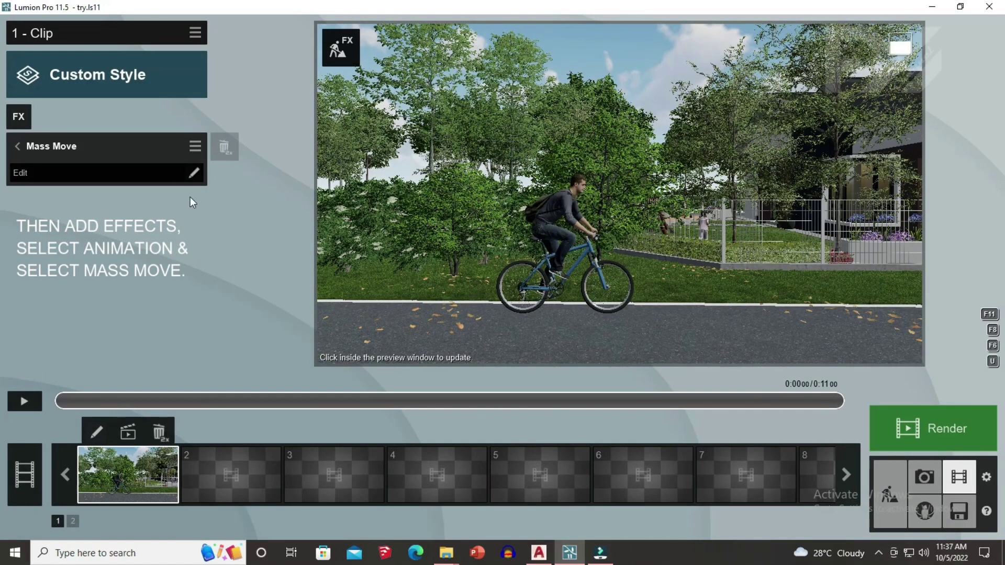
pyautogui.click(191, 173)
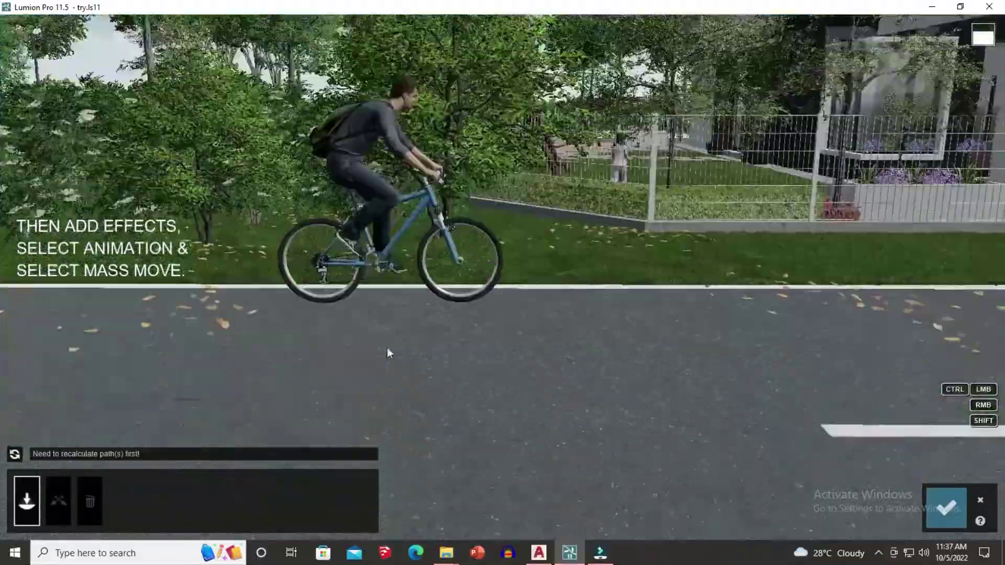
# Draw a movement path through the cyclist, from behind him along the road edge to just before the red car's driveway.
pyautogui.press('q')
pyautogui.moveTo(387, 348); pyautogui.dragTo(406, 380, button='right')
pyautogui.scroll(-5, 439, 309)
pyautogui.press('q')
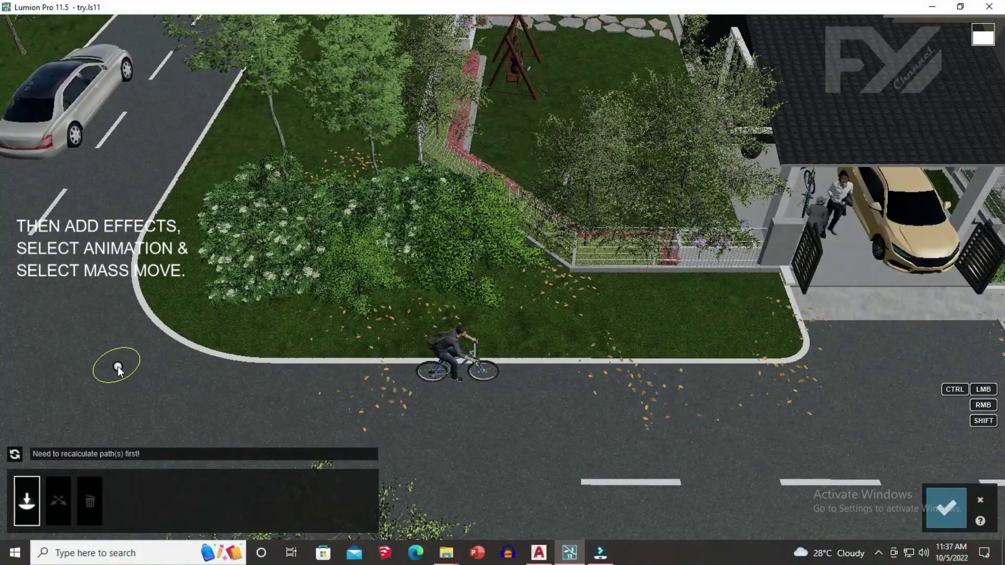
pyautogui.click(117, 366)
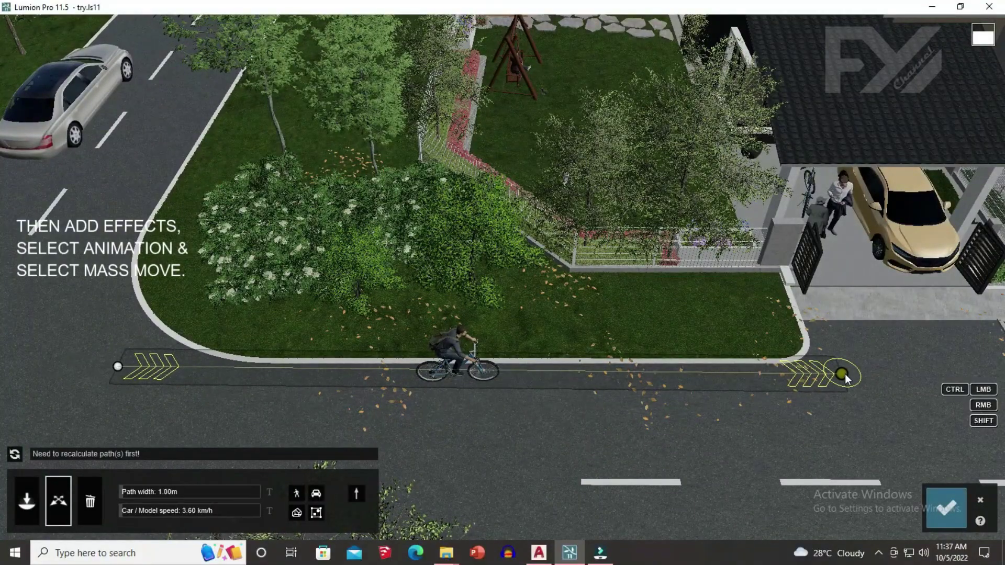
pyautogui.press('d')
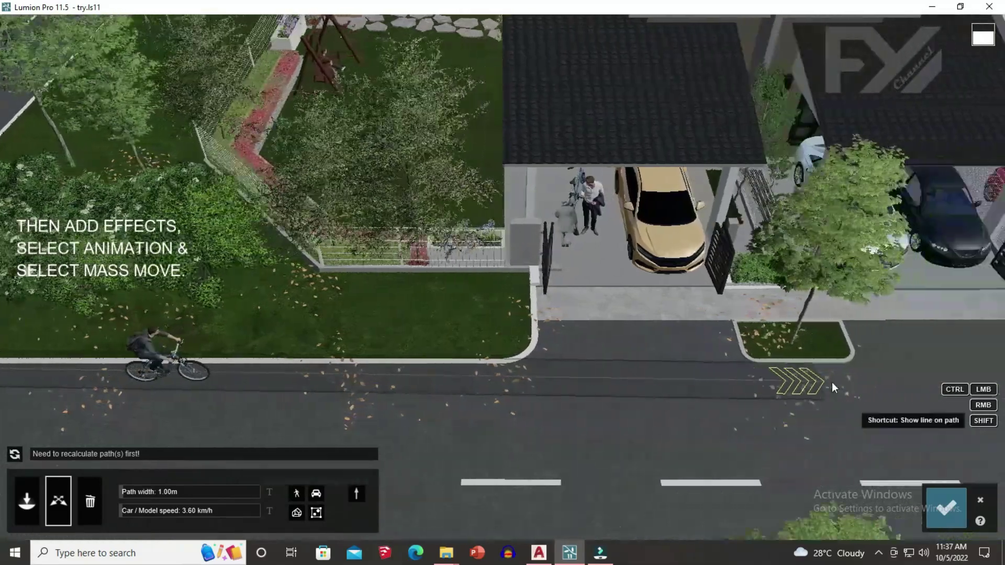
pyautogui.press('d')
pyautogui.press('s')
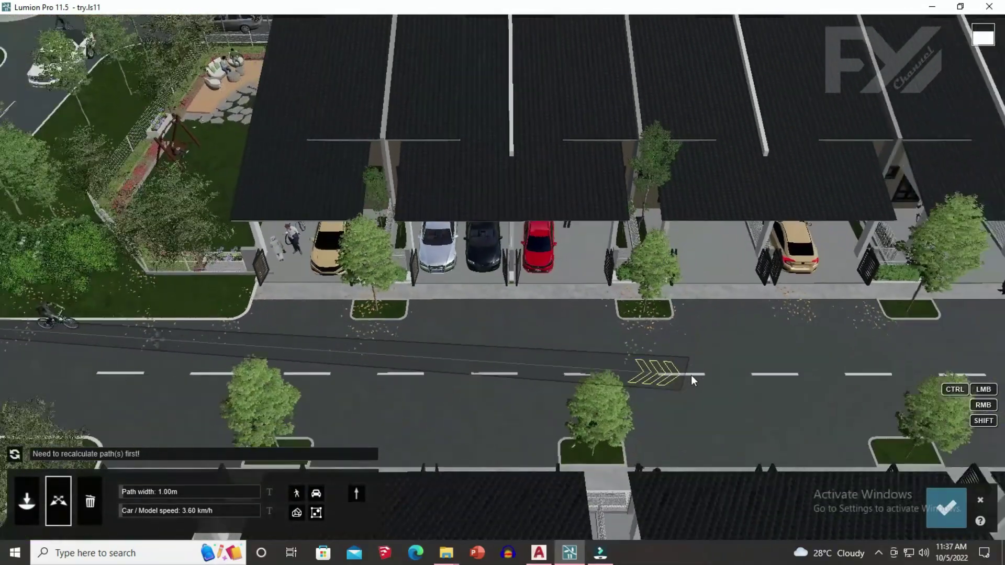
pyautogui.moveTo(691, 375); pyautogui.dragTo(690, 374, button='right')
pyautogui.click(651, 381)
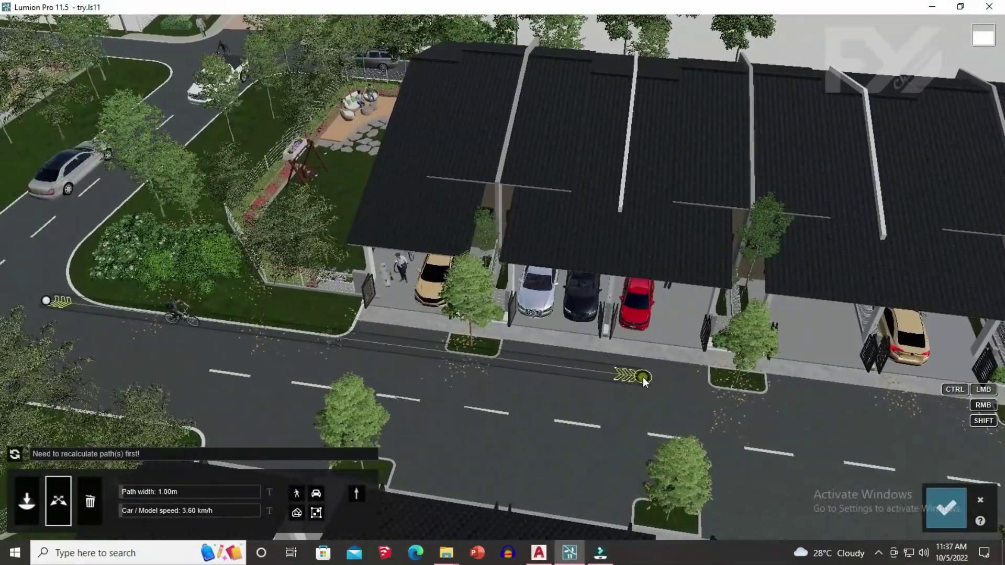
# Pull the path's end node back slightly and add nodes curving the path into the carport beside the red car.
pyautogui.moveTo(642, 377); pyautogui.dragTo(602, 382)
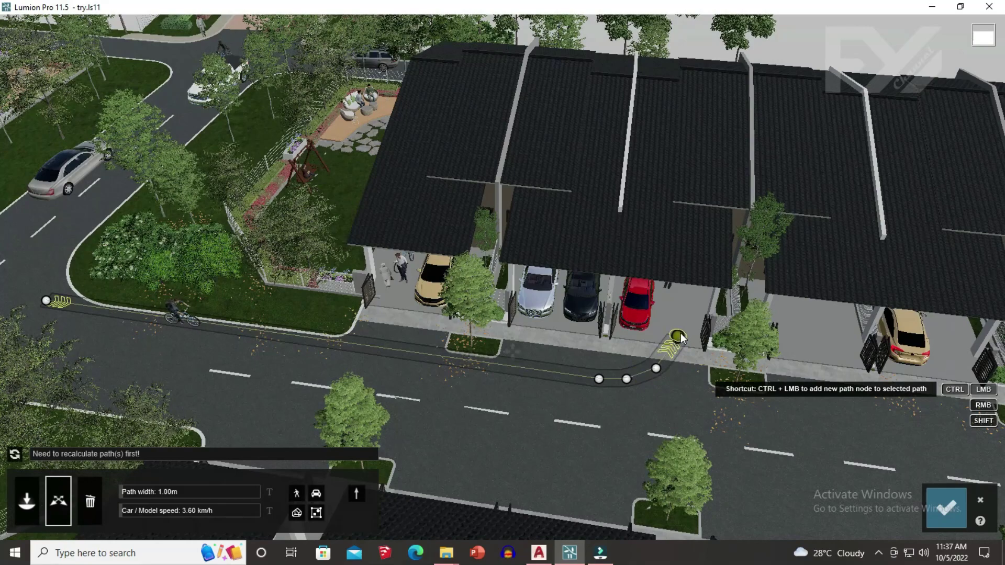
pyautogui.keyDown('ctrl'); pyautogui.click(687, 306); pyautogui.keyUp('ctrl')
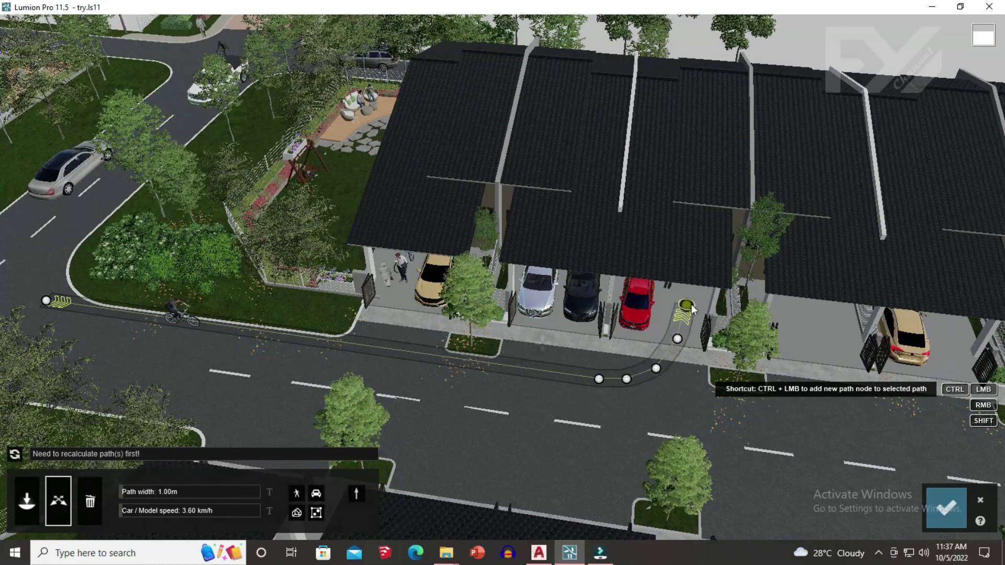
# Extend the cyclist's path with one more node deeper inside the carport beside the red car.
pyautogui.hotkey('shift', 'd')
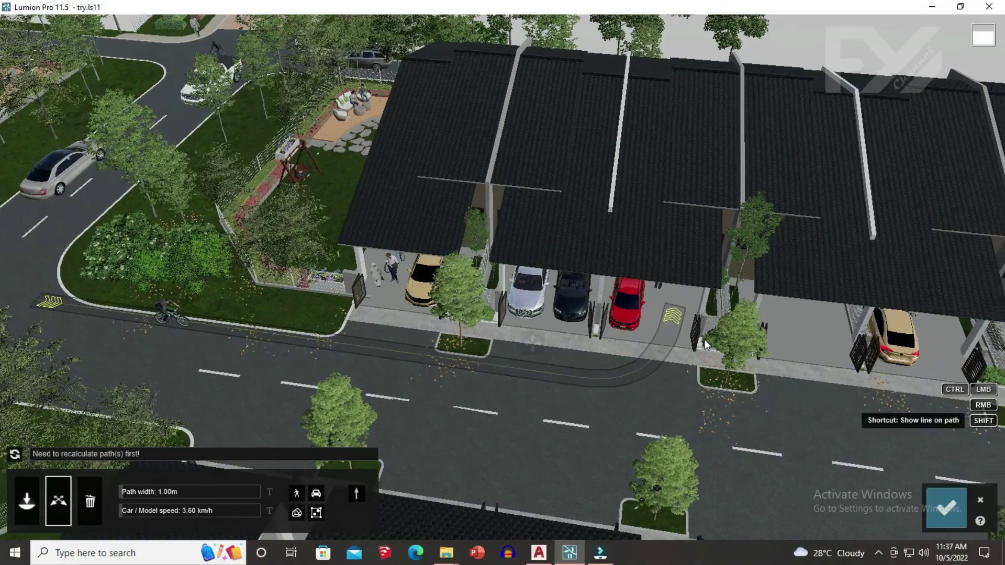
pyautogui.hotkey('shift', 'q')
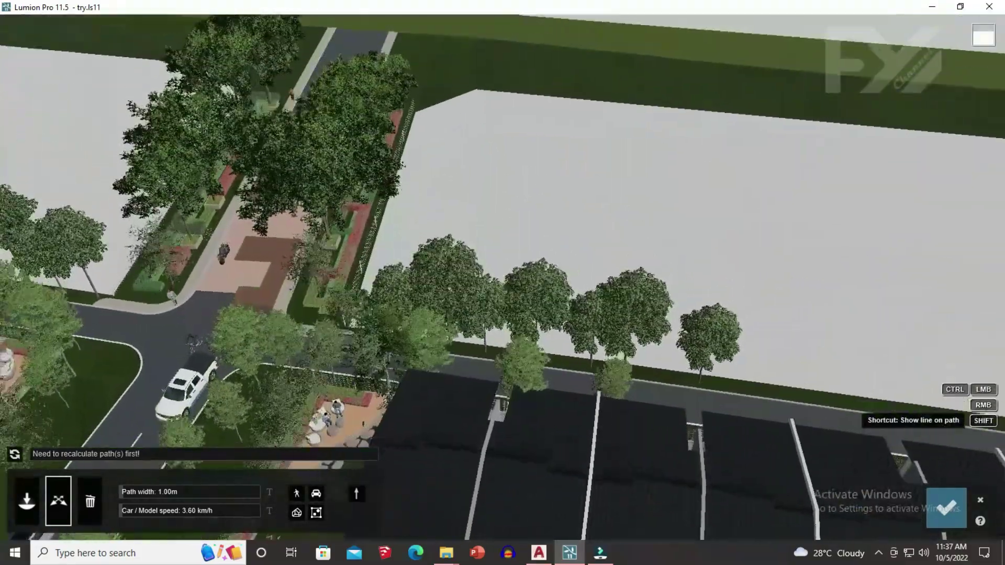
pyautogui.moveTo(698, 285); pyautogui.dragTo(667, 294, button='right')
pyautogui.scroll(-2, 567, 283)
pyautogui.scroll(-3, 567, 283)
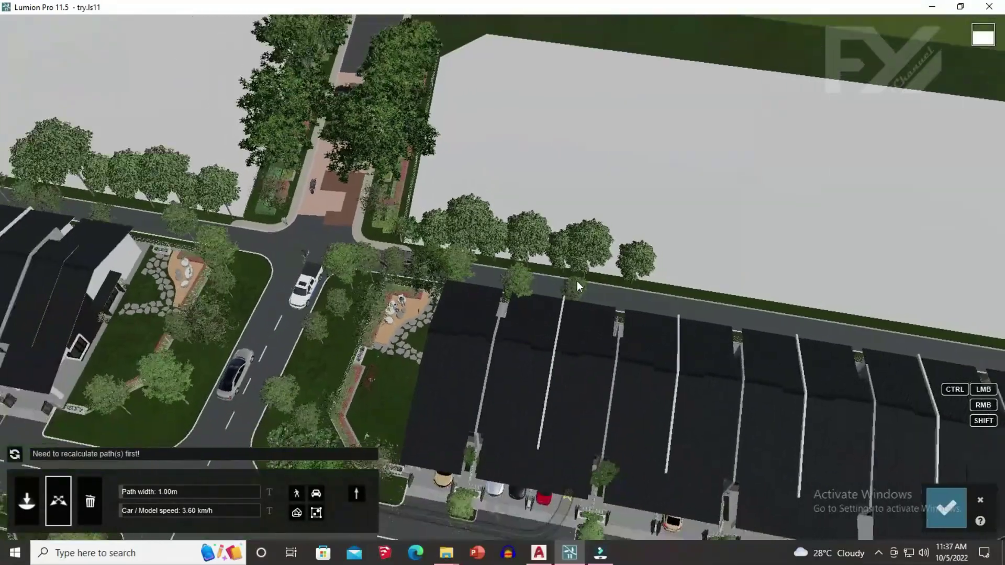
pyautogui.scroll(5, 554, 510)
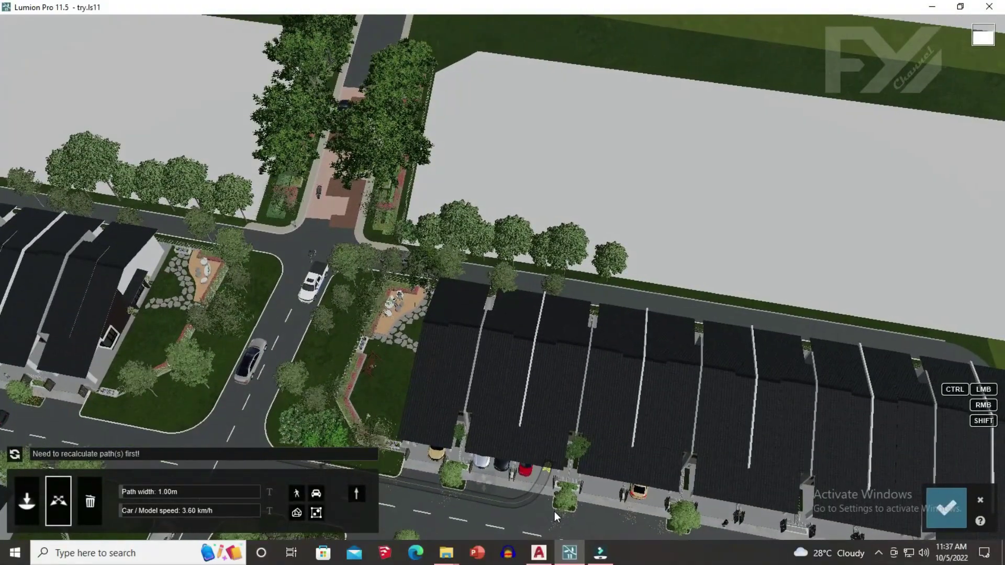
pyautogui.scroll(3, 577, 415)
pyautogui.hotkey('shift', 's')
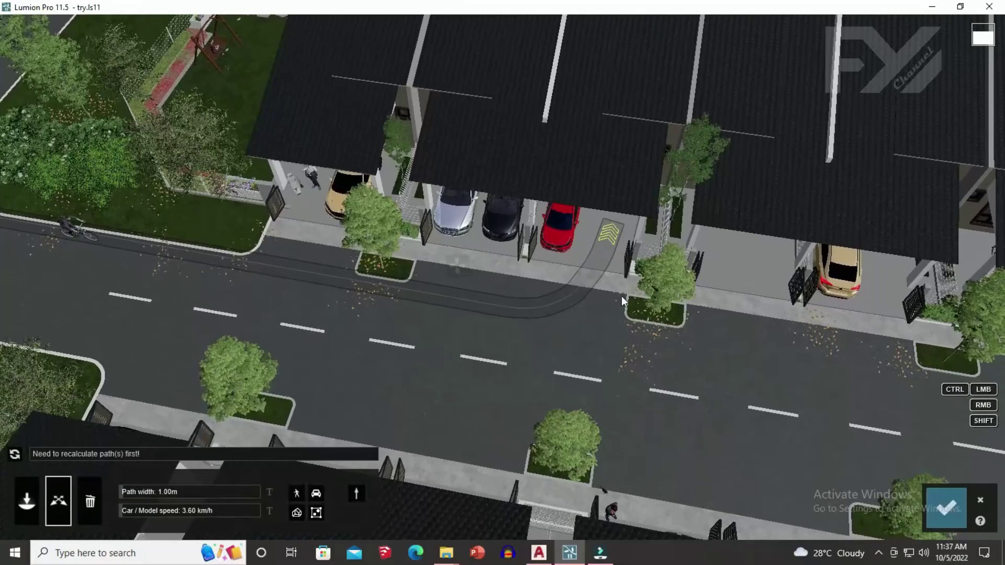
pyautogui.scroll(3, 621, 296)
pyautogui.moveTo(620, 297); pyautogui.dragTo(649, 188, button='right')
pyautogui.scroll(3, 633, 451)
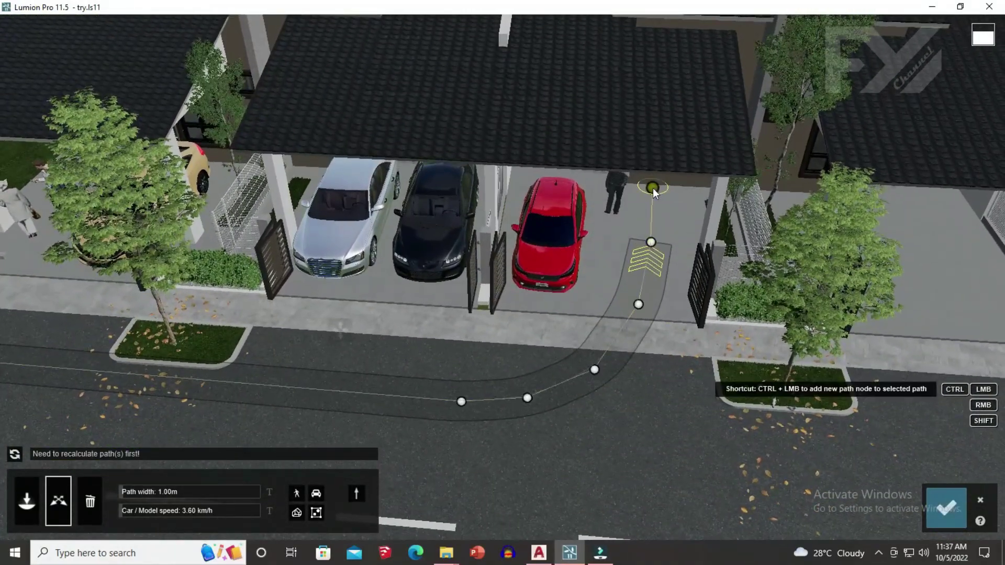
pyautogui.keyDown('ctrl'); pyautogui.click(649, 190); pyautogui.keyUp('ctrl')
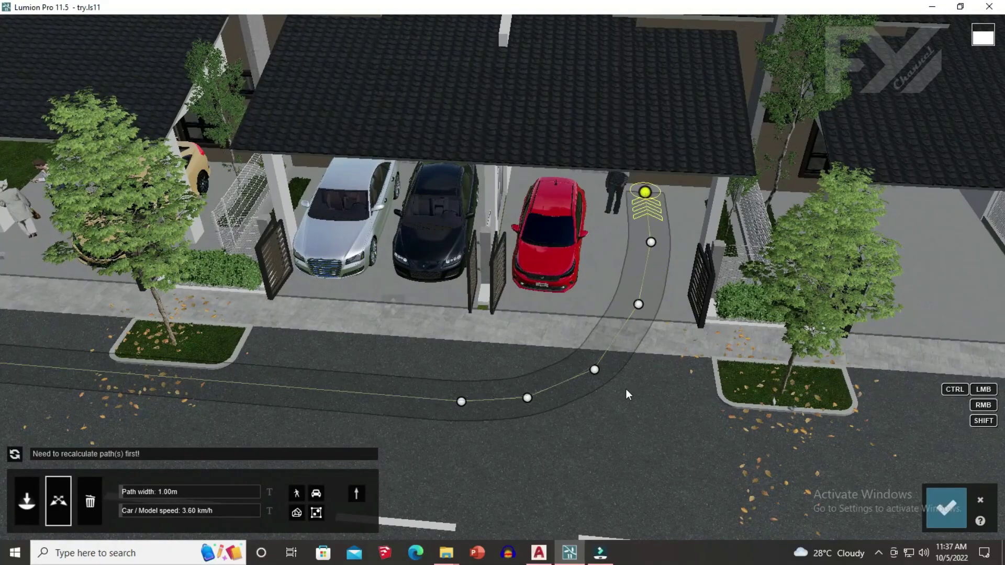
# Set the cyclist path's model speed to 11.48 km/h and apply the Mass Move edits to the clip.
pyautogui.scroll(-5, 623, 386)
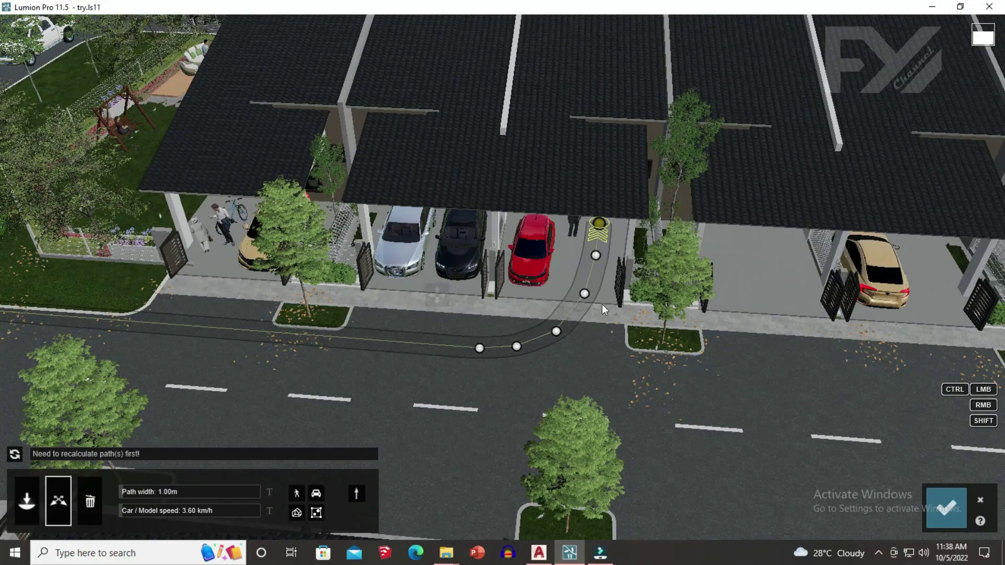
pyautogui.scroll(-3, 557, 324)
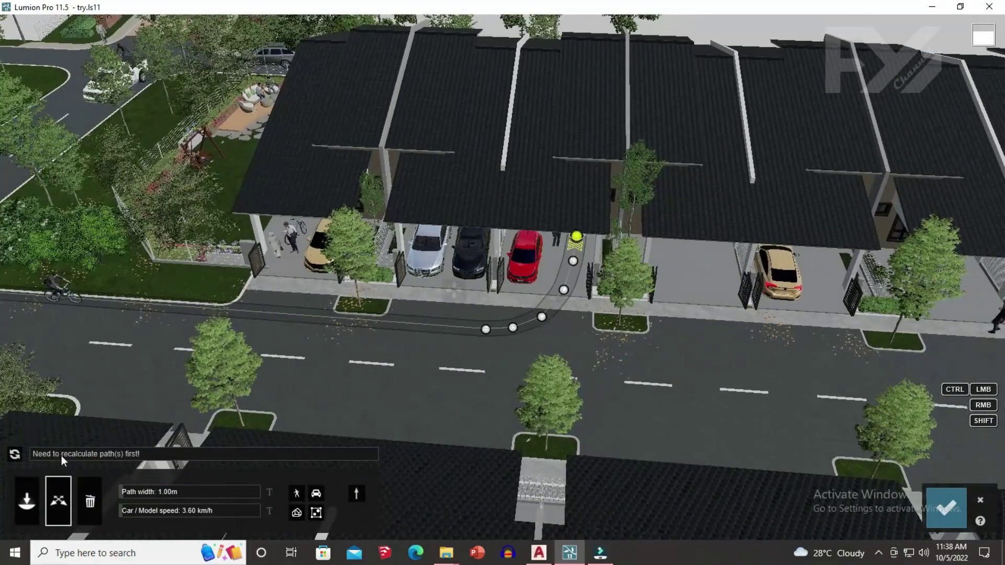
pyautogui.click(59, 500)
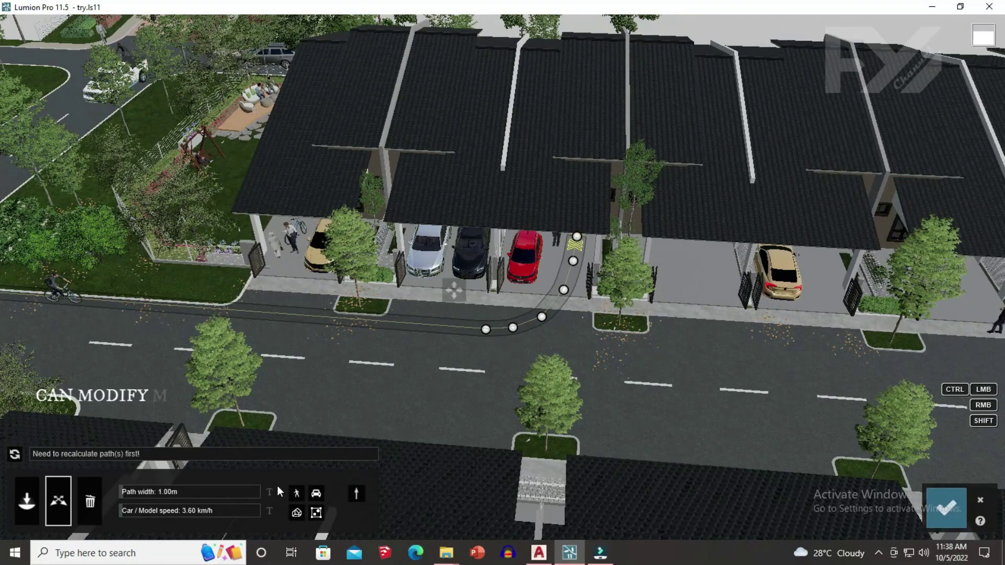
pyautogui.click(186, 511)
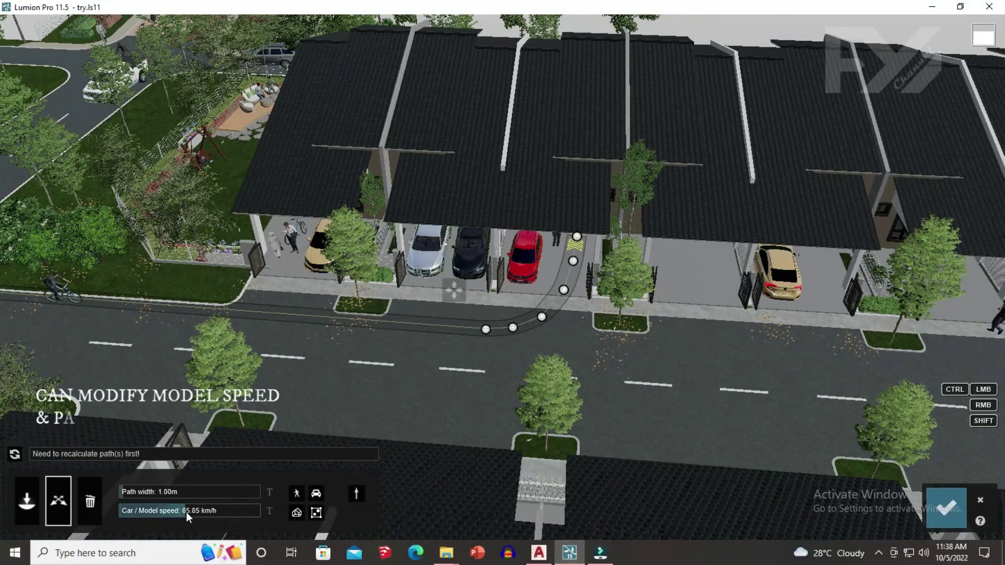
pyautogui.moveTo(186, 511); pyautogui.dragTo(133, 511)
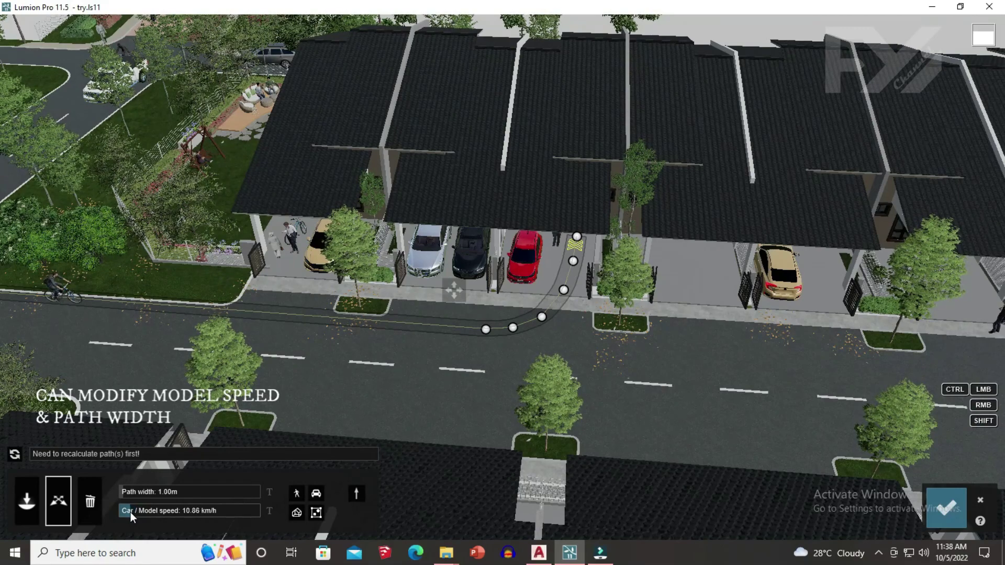
pyautogui.moveTo(130, 512); pyautogui.dragTo(131, 512)
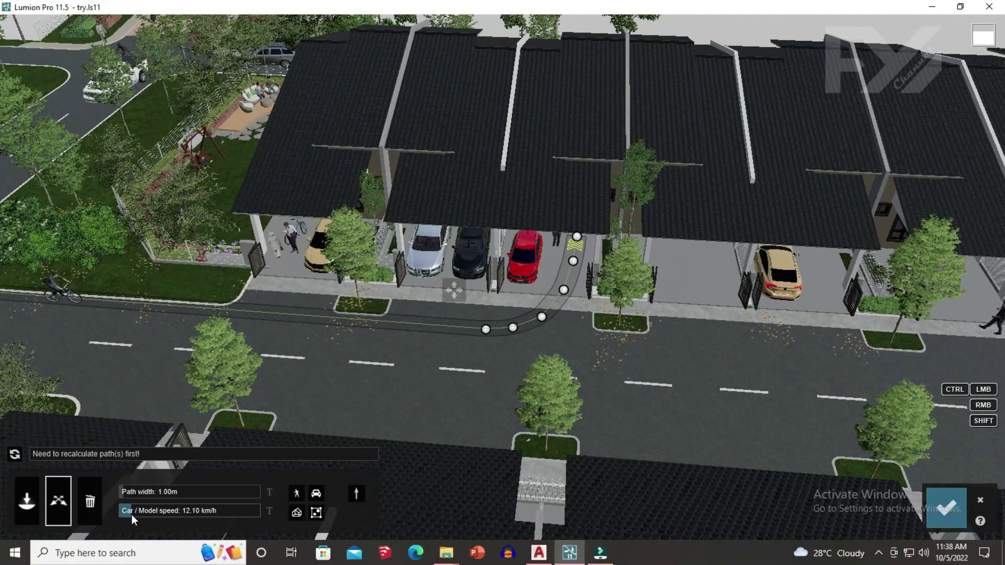
pyautogui.moveTo(131, 513); pyautogui.dragTo(131, 514)
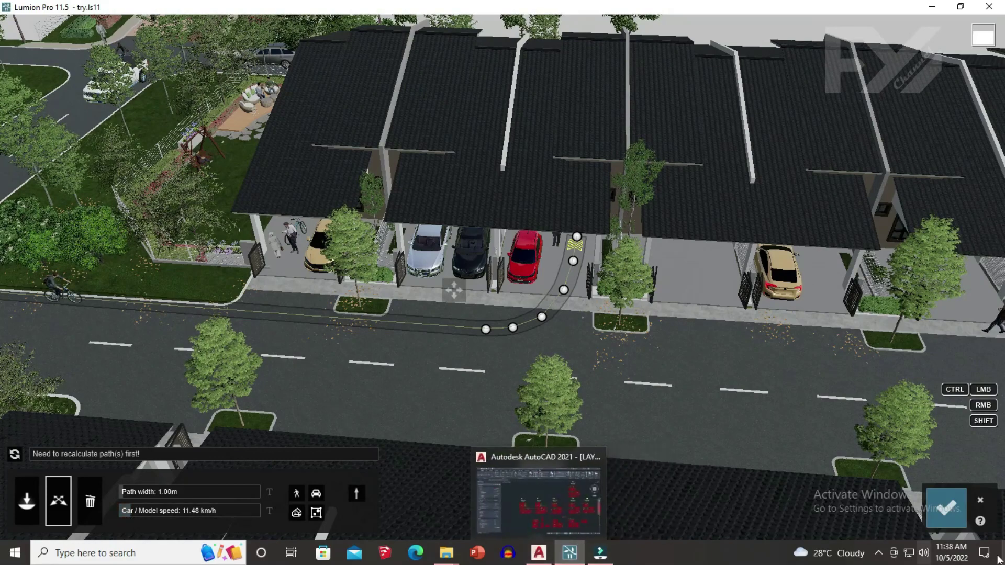
pyautogui.click(944, 508)
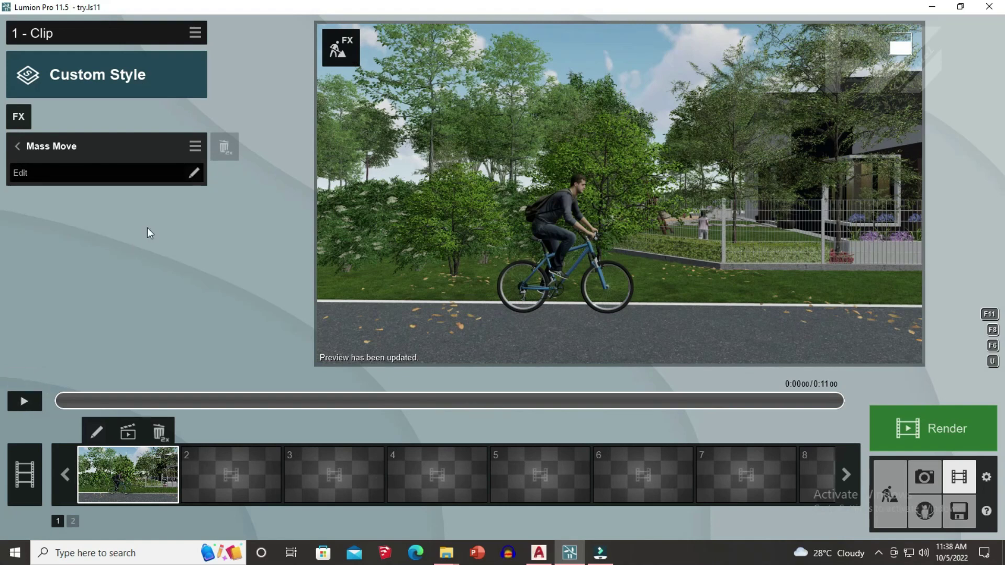
# Reopen the Mass Move effect and draw a path through the white car, from behind it along the road to just past the beige car's tree.
pyautogui.click(194, 173)
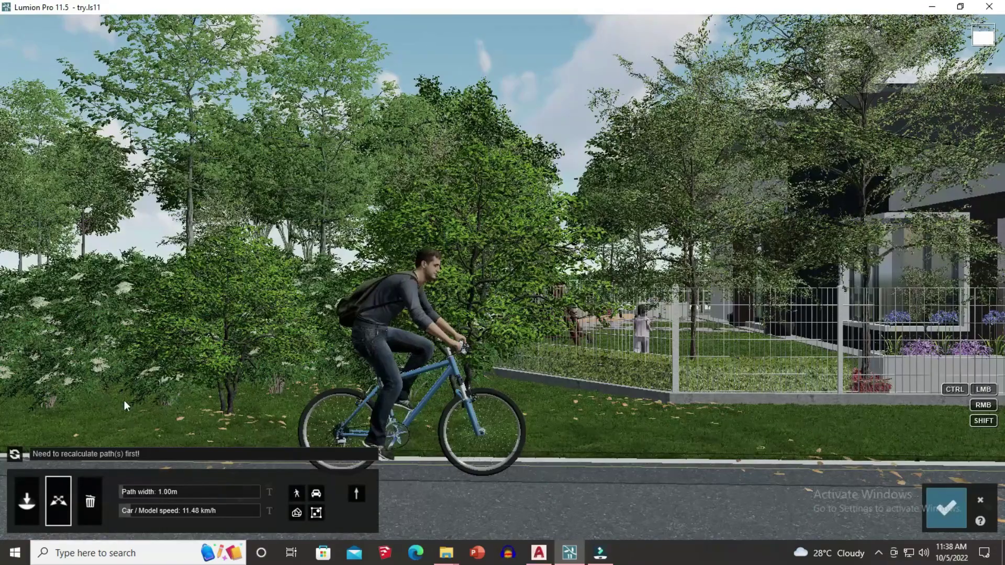
pyautogui.hotkey('shift', 'd')
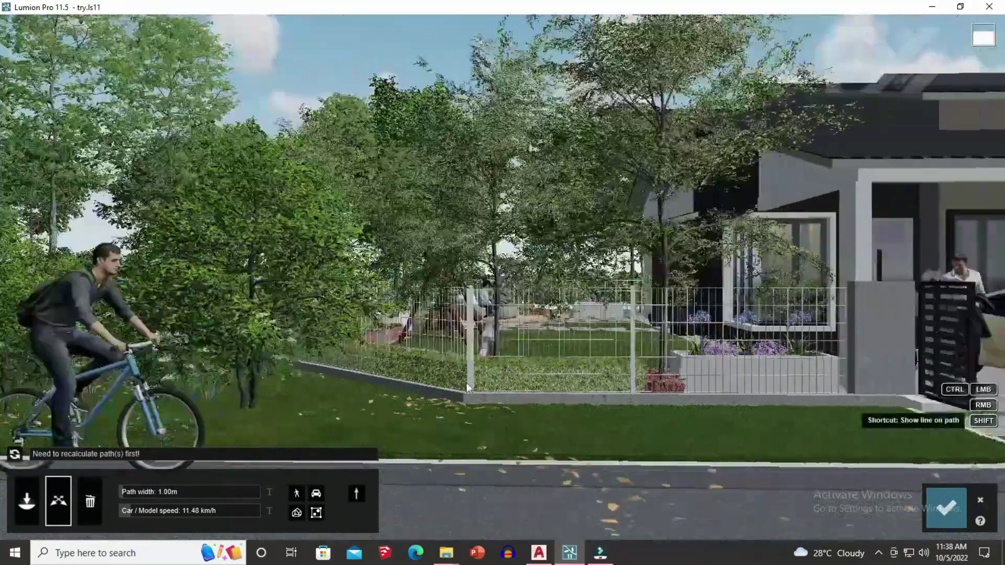
pyautogui.hotkey('shift', 'd')
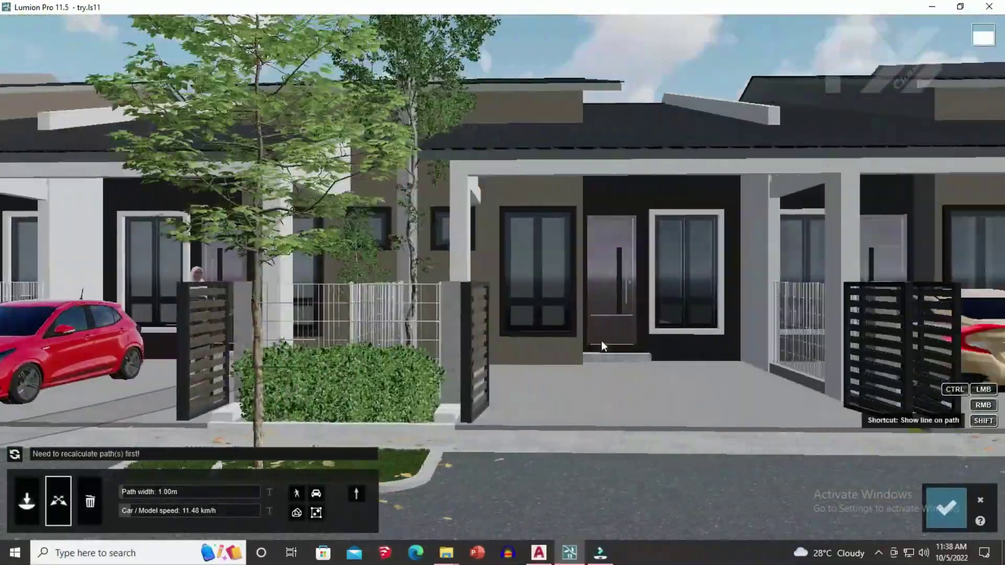
pyautogui.moveTo(602, 340); pyautogui.dragTo(636, 339, button='right')
pyautogui.hotkey('shift', 's')
pyautogui.press('q')
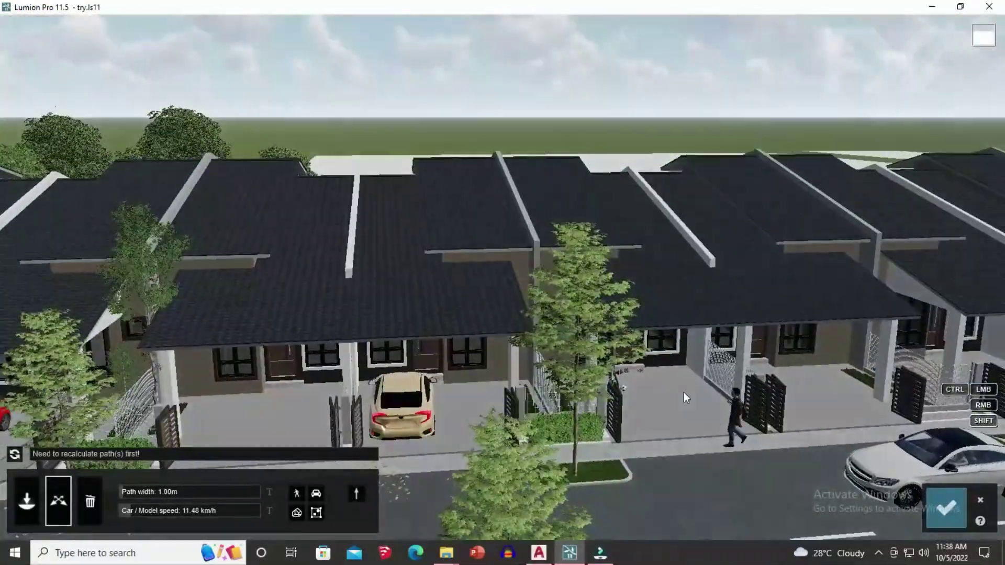
pyautogui.moveTo(684, 391); pyautogui.dragTo(707, 482, button='right')
pyautogui.press('q')
pyautogui.moveTo(569, 386); pyautogui.dragTo(625, 391, button='right')
pyautogui.press('w')
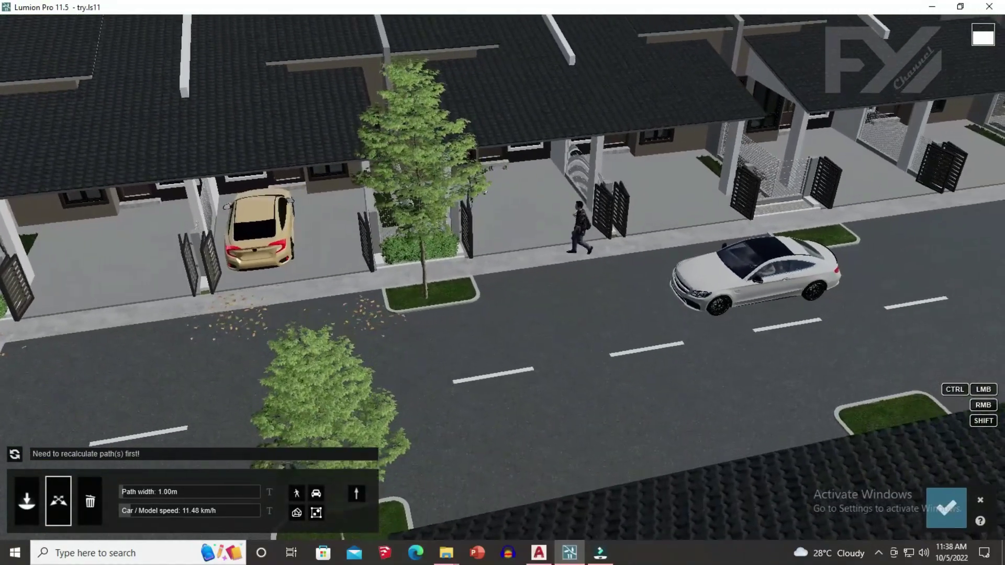
pyautogui.hotkey('shift', 's')
pyautogui.click(27, 500)
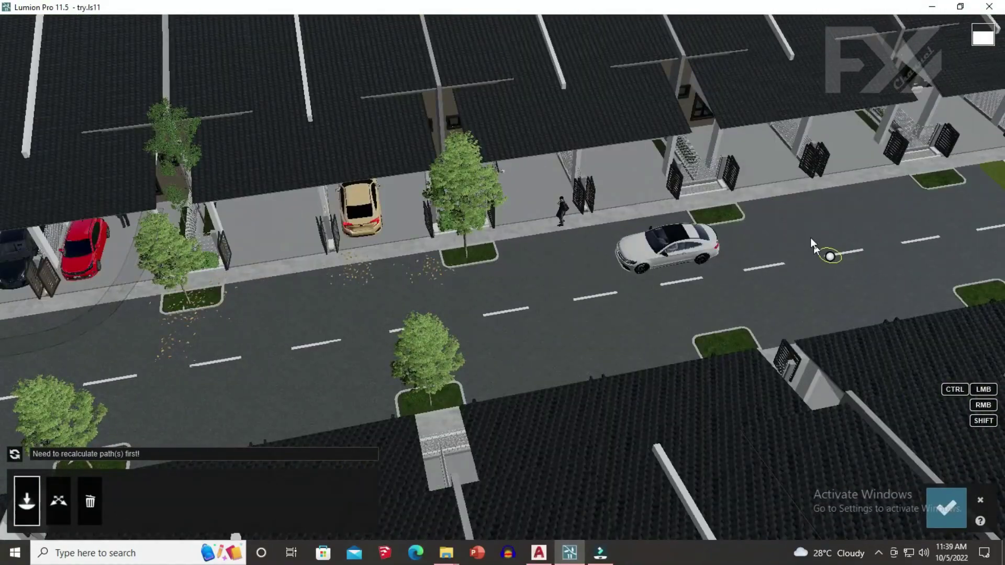
pyautogui.moveTo(832, 226); pyautogui.dragTo(379, 302)
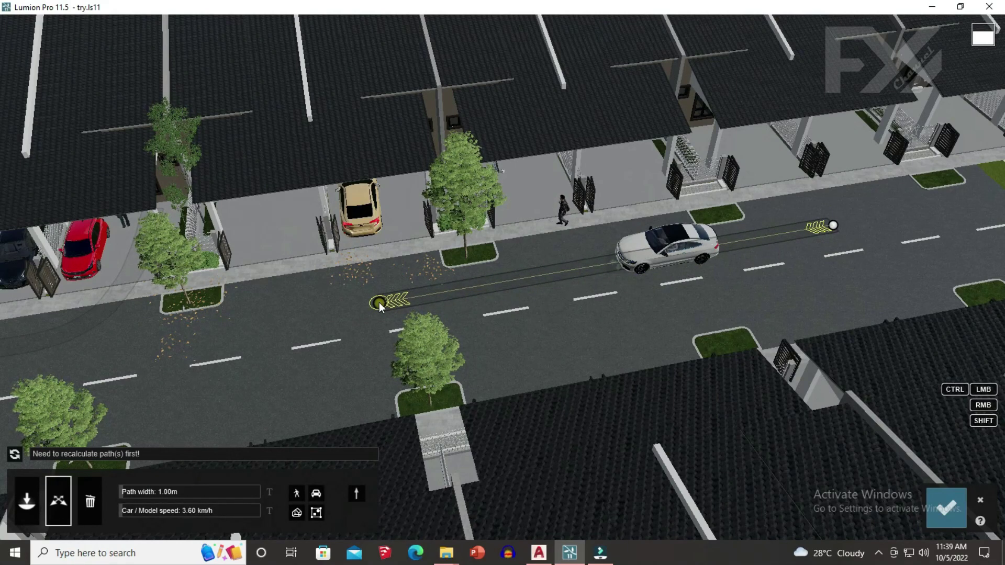
pyautogui.moveTo(379, 302); pyautogui.dragTo(382, 303)
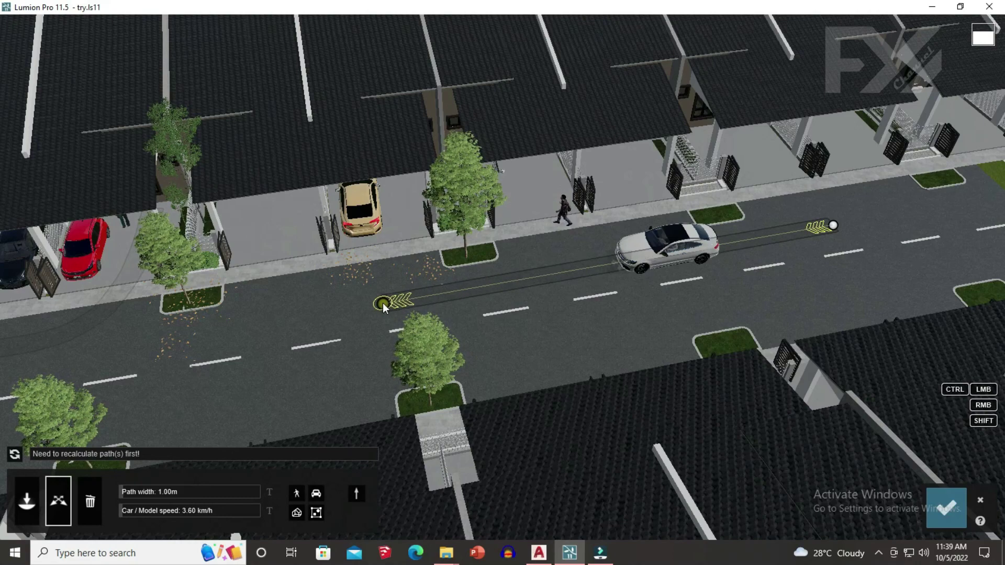
# Add nodes curving the white car's path off the road and into the empty carport bay beside the beige car.
pyautogui.keyDown('ctrl'); pyautogui.click(325, 310); pyautogui.keyUp('ctrl')
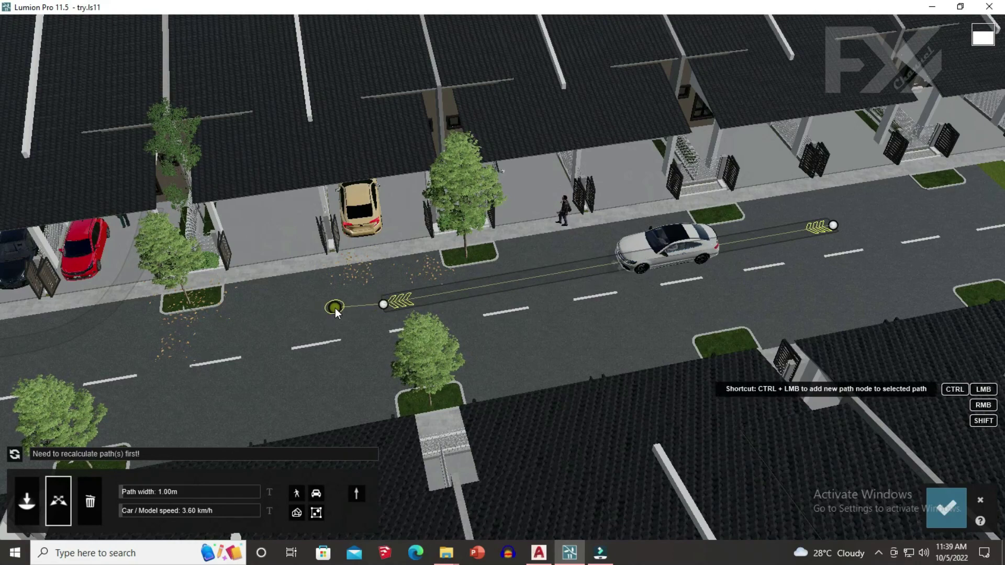
pyautogui.keyDown('ctrl'); pyautogui.click(296, 299); pyautogui.keyUp('ctrl')
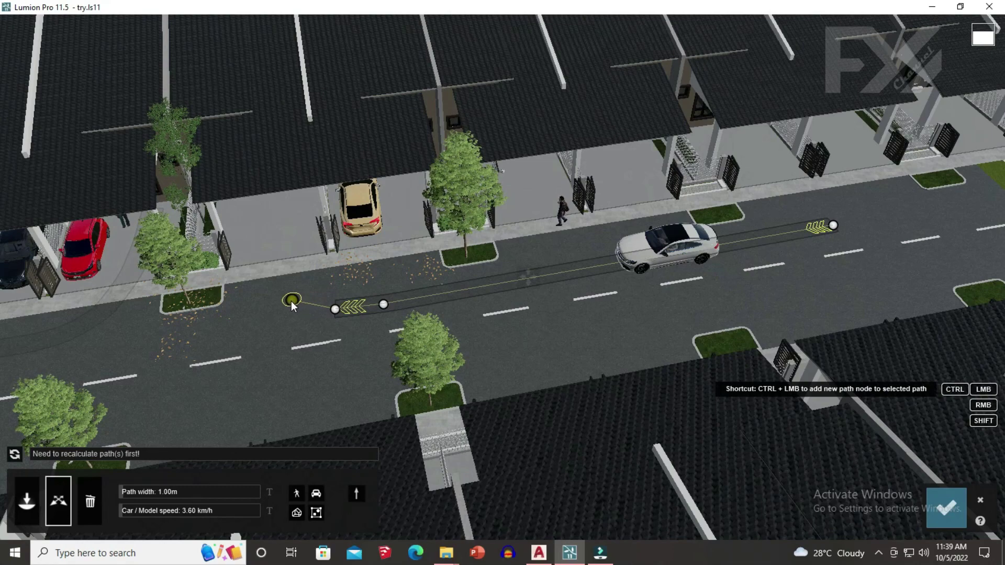
pyautogui.keyDown('ctrl'); pyautogui.click(271, 286); pyautogui.keyUp('ctrl')
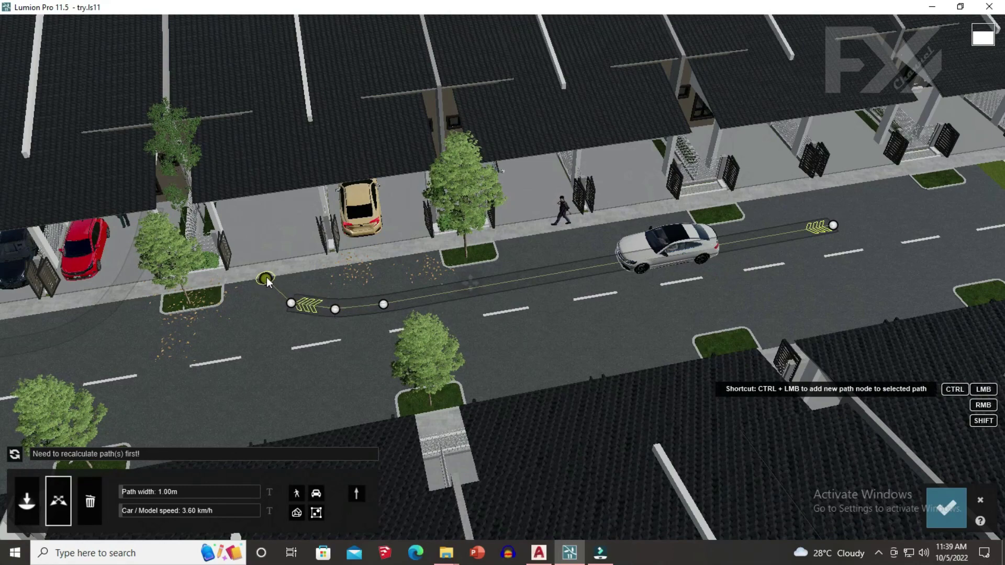
pyautogui.keyDown('ctrl'); pyautogui.click(263, 239); pyautogui.keyUp('ctrl')
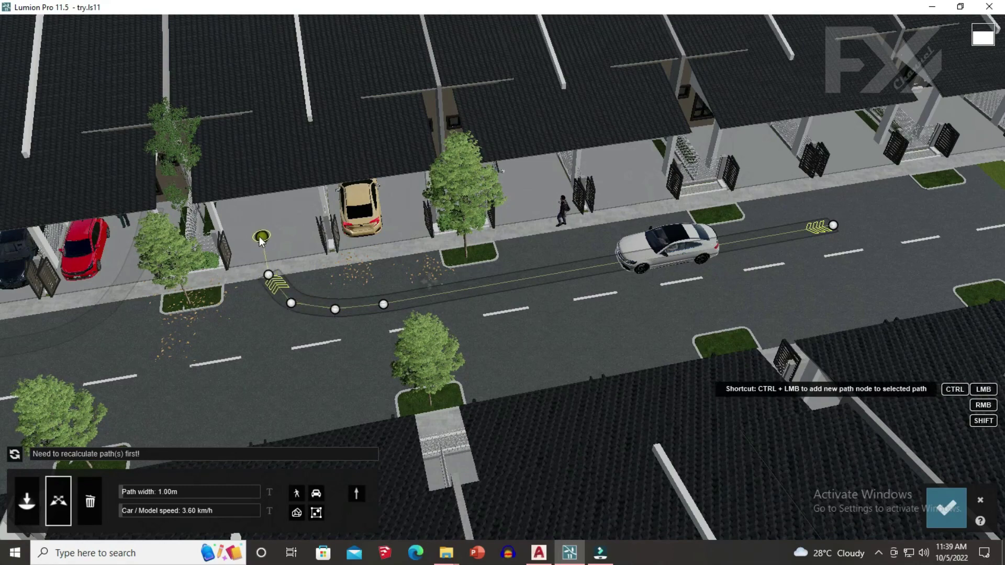
pyautogui.moveTo(258, 237); pyautogui.dragTo(256, 236)
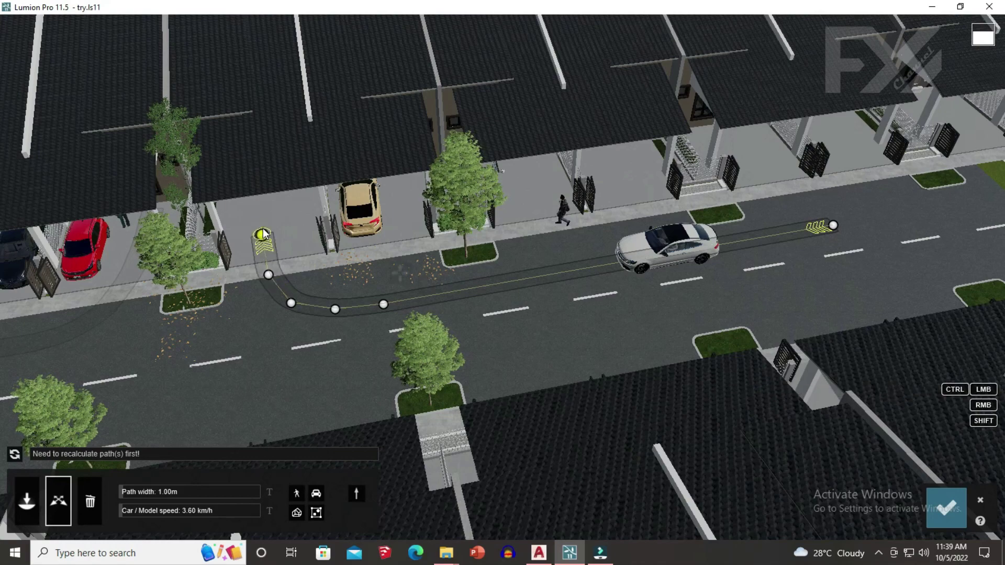
pyautogui.scroll(2, 254, 273)
pyautogui.moveTo(254, 273); pyautogui.dragTo(216, 134, button='middle')
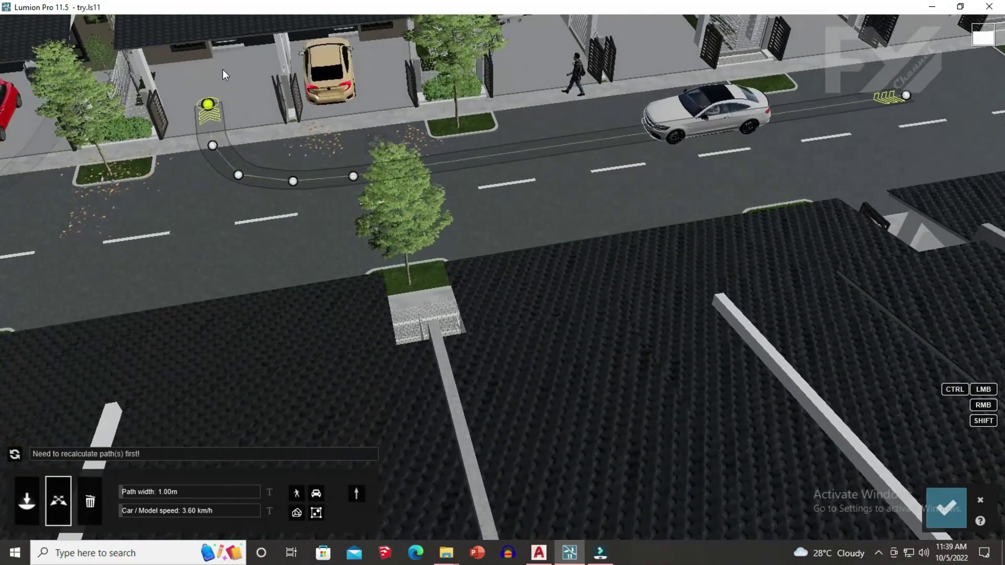
pyautogui.keyDown('ctrl'); pyautogui.click(222, 56); pyautogui.keyUp('ctrl')
pyautogui.moveTo(223, 61); pyautogui.dragTo(219, 59)
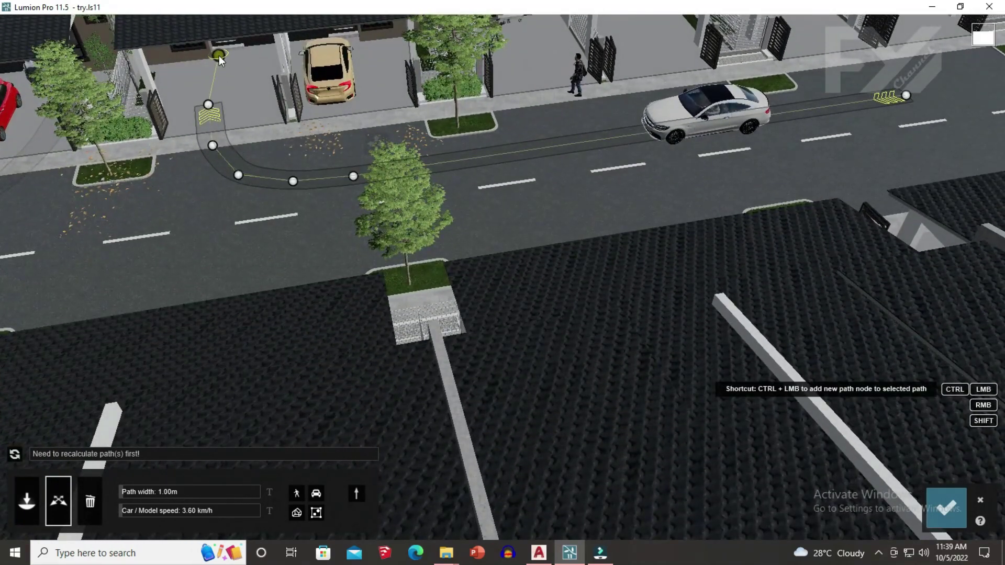
# Extend the white car's path through the house with an end node on the back lane behind the terrace row.
pyautogui.moveTo(222, 84); pyautogui.dragTo(298, 301, button='middle')
pyautogui.scroll(-8, 297, 302)
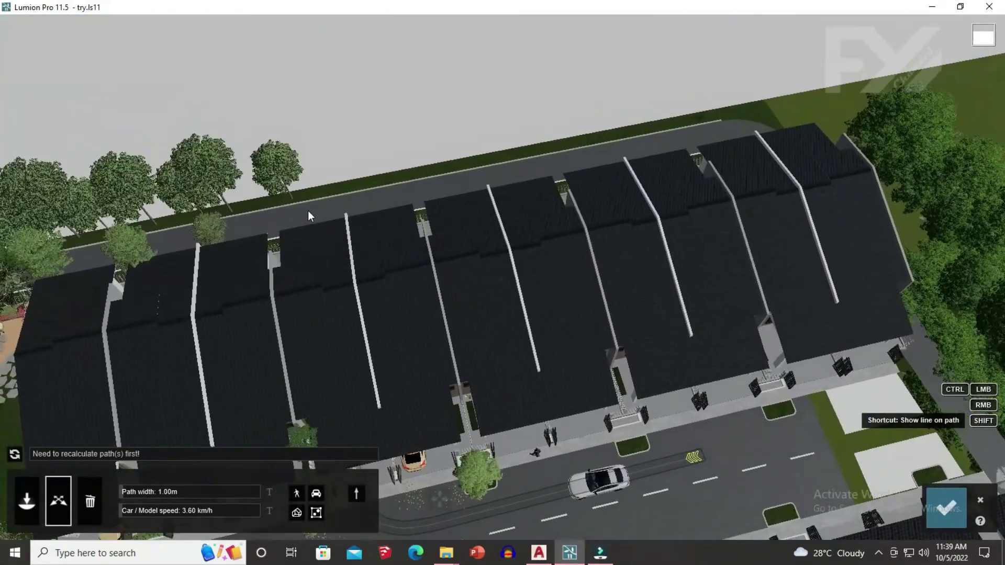
pyautogui.keyDown('ctrl'); pyautogui.click(310, 221); pyautogui.keyUp('ctrl')
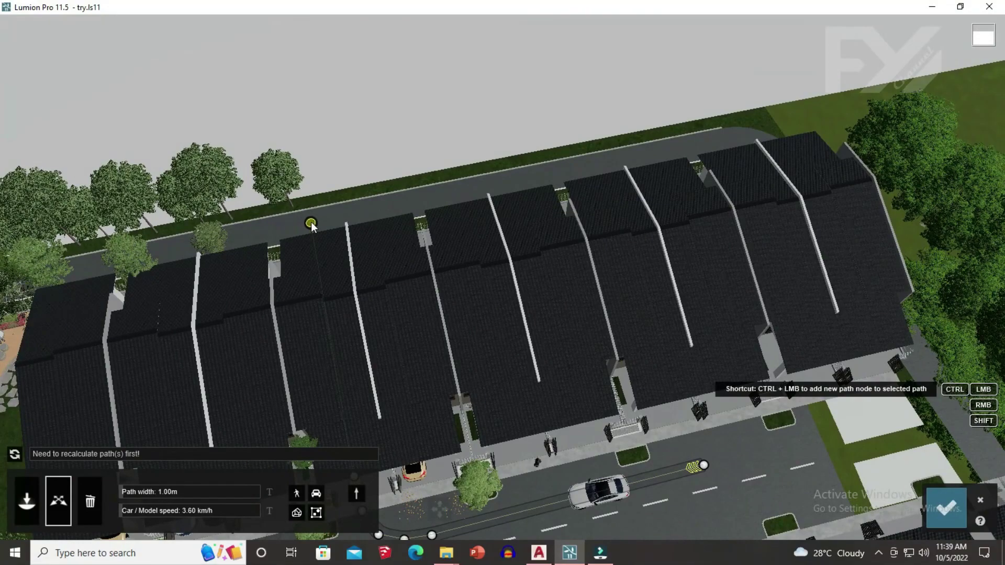
pyautogui.keyDown('ctrl'); pyautogui.click(311, 222); pyautogui.keyUp('ctrl')
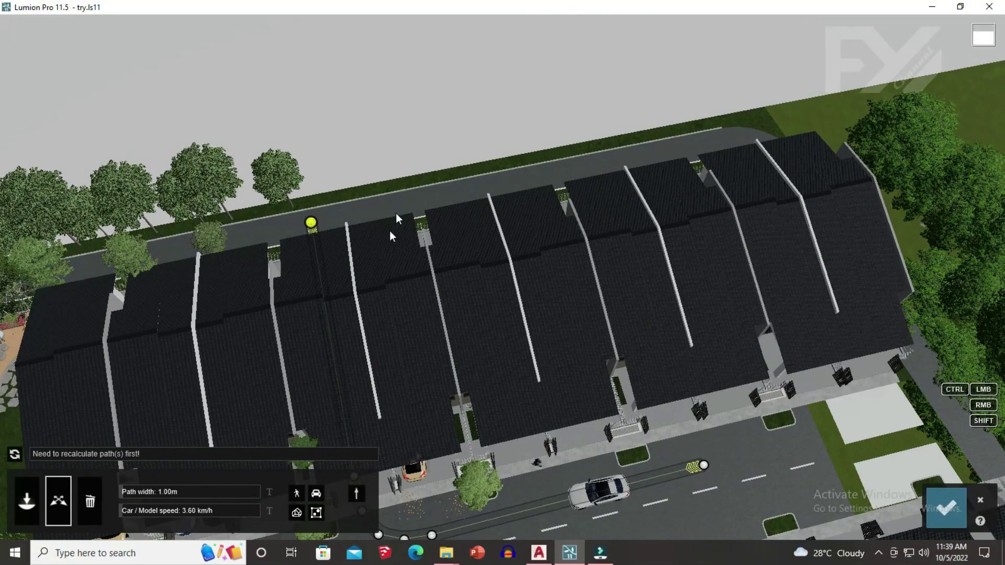
pyautogui.keyDown('shift'); pyautogui.scroll(-2, 363, 291); pyautogui.keyUp('shift')
pyautogui.scroll(-3, 362, 296)
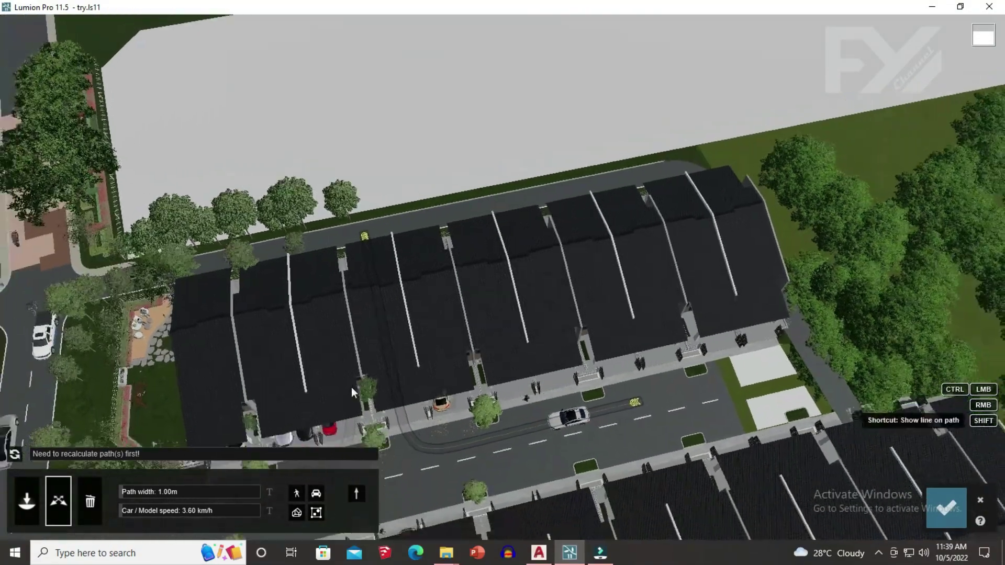
pyautogui.moveTo(351, 387); pyautogui.dragTo(399, 398, button='middle')
pyautogui.scroll(5, 396, 387)
pyautogui.moveTo(392, 384); pyautogui.dragTo(359, 334, button='right')
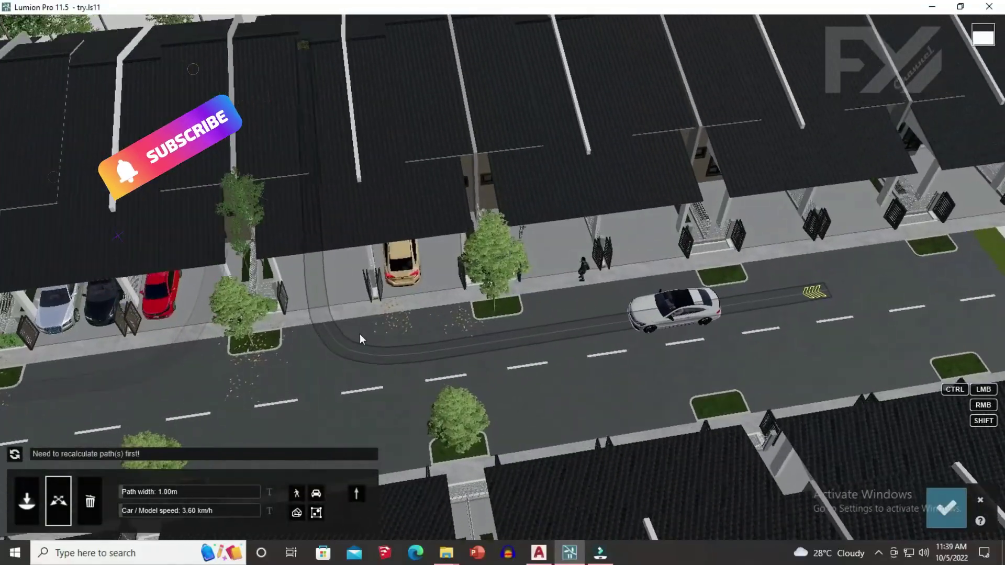
# Adjust the white car path's nodes at the driveway entrance and move the carport node toward the middle of the empty bay.
pyautogui.scroll(4, 335, 372)
pyautogui.moveTo(314, 385); pyautogui.dragTo(432, 291, button='middle')
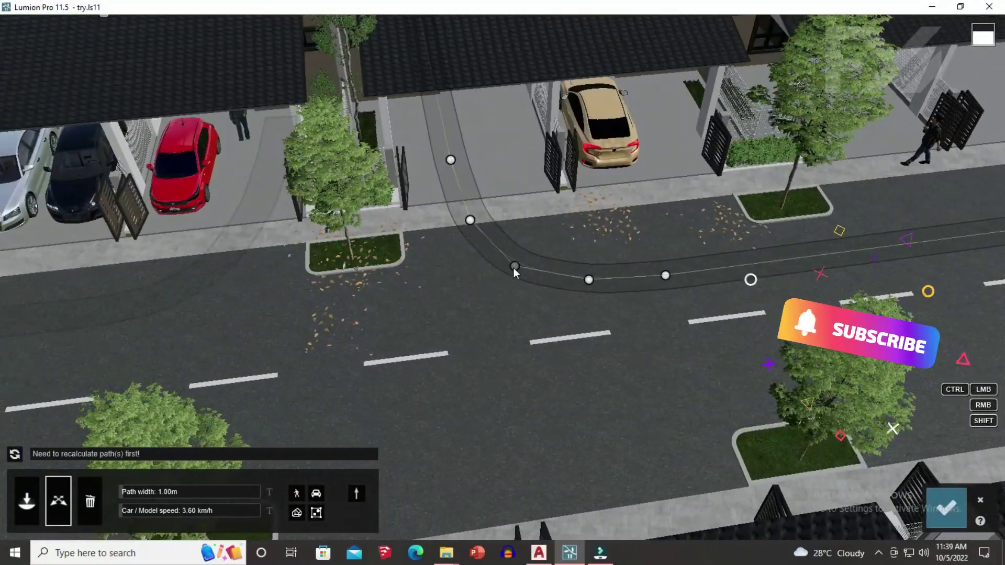
pyautogui.click(521, 262)
pyautogui.moveTo(470, 217); pyautogui.dragTo(466, 212)
pyautogui.moveTo(461, 184); pyautogui.dragTo(549, 176, button='right')
pyautogui.moveTo(549, 175); pyautogui.dragTo(500, 180, button='middle')
pyautogui.moveTo(494, 184); pyautogui.dragTo(513, 179)
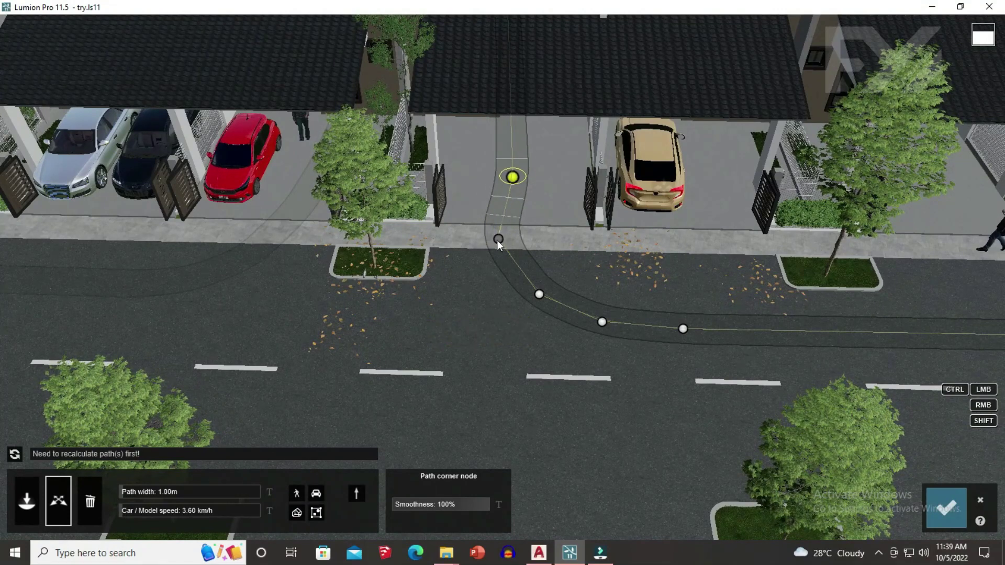
# Realign the white car path's bend nodes into a smoother curve from the road through the open gate into the carport.
pyautogui.moveTo(498, 239); pyautogui.dragTo(517, 243)
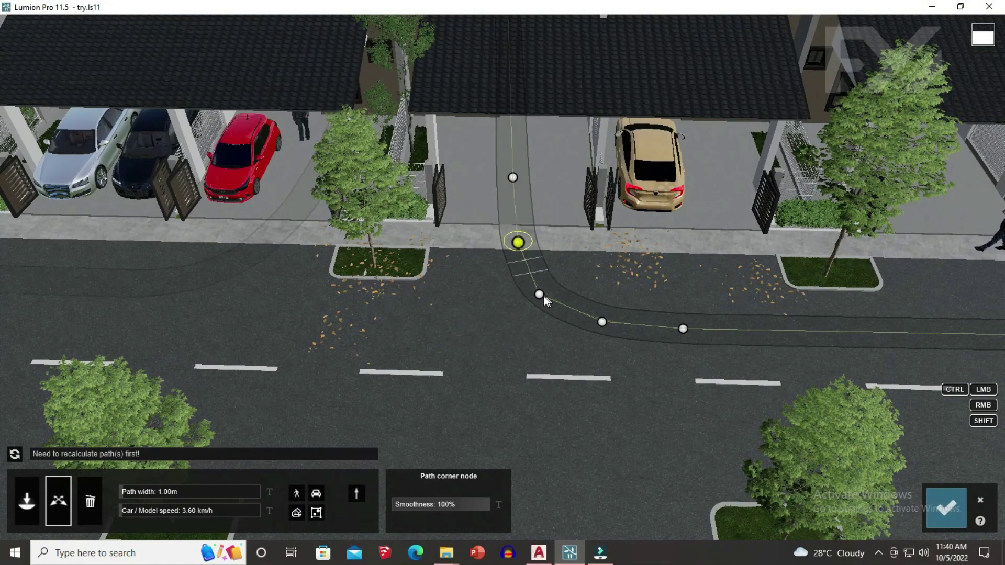
pyautogui.moveTo(539, 294); pyautogui.dragTo(555, 294)
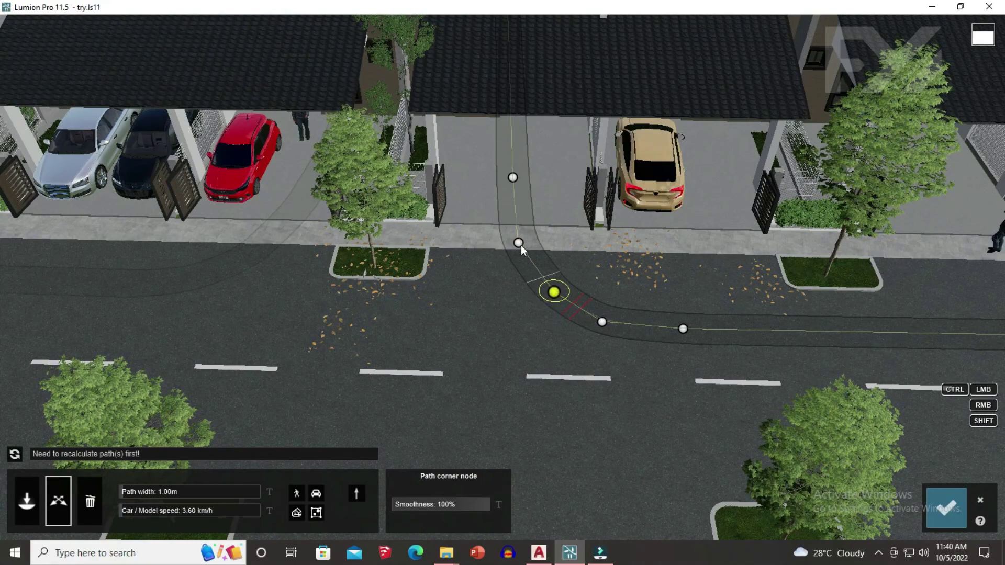
pyautogui.moveTo(520, 245); pyautogui.dragTo(524, 244)
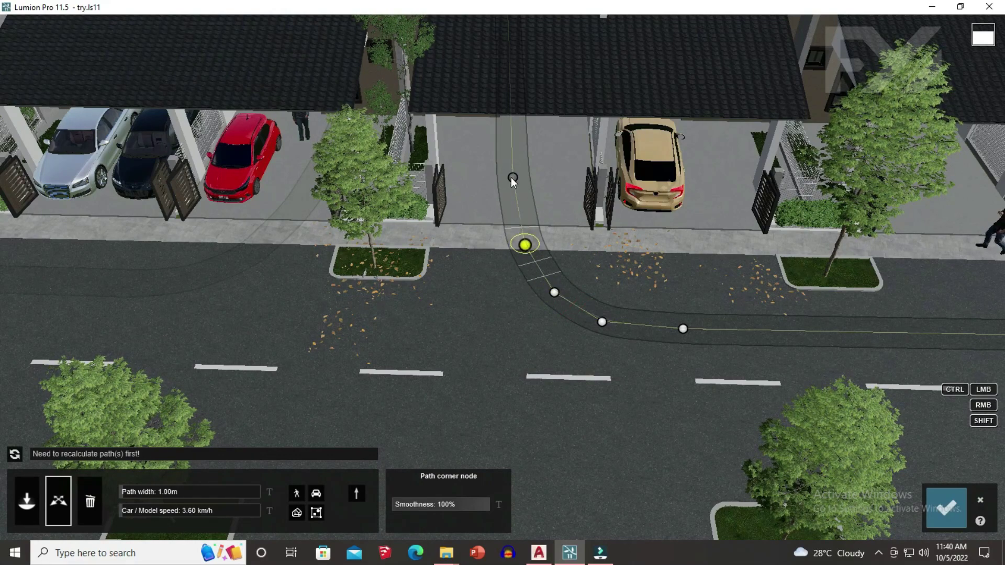
pyautogui.moveTo(511, 177); pyautogui.dragTo(507, 178)
pyautogui.moveTo(526, 248); pyautogui.dragTo(516, 241)
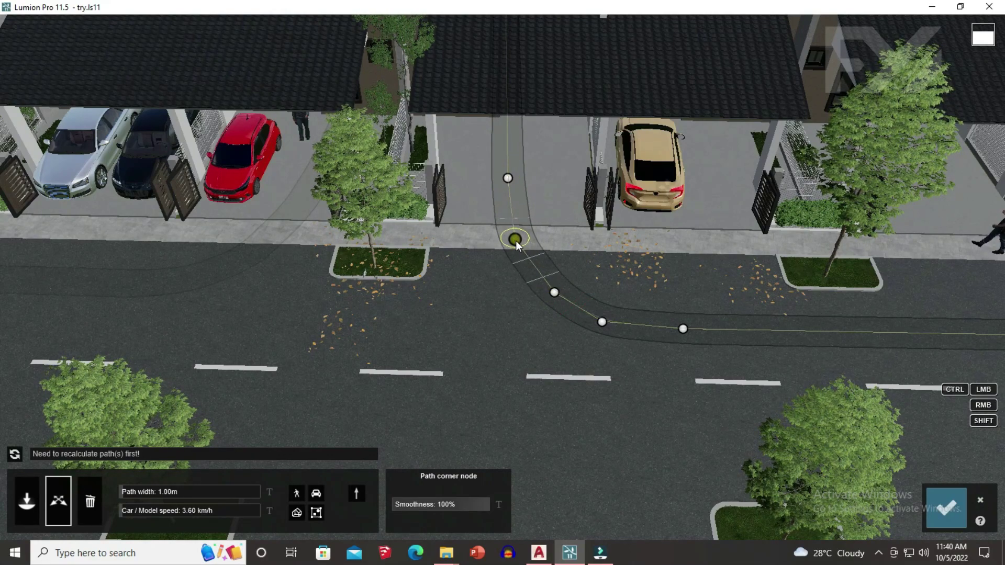
pyautogui.moveTo(555, 292); pyautogui.dragTo(545, 288)
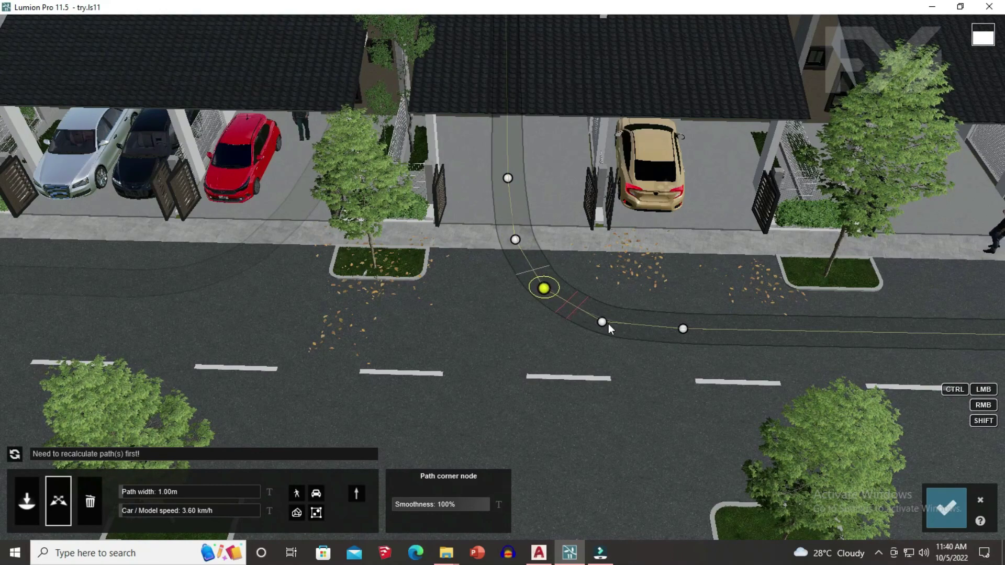
pyautogui.moveTo(608, 323); pyautogui.dragTo(607, 325)
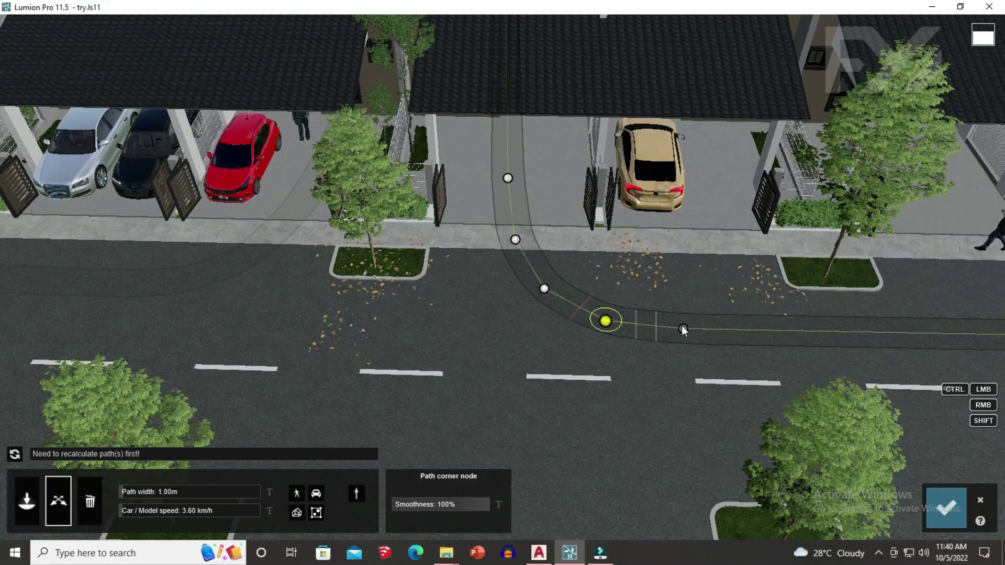
pyautogui.moveTo(682, 327); pyautogui.dragTo(696, 333)
# Set the white car path's width to 2.05 m and shift its bend nodes to suit the wider path.
pyautogui.scroll(-3, 304, 357)
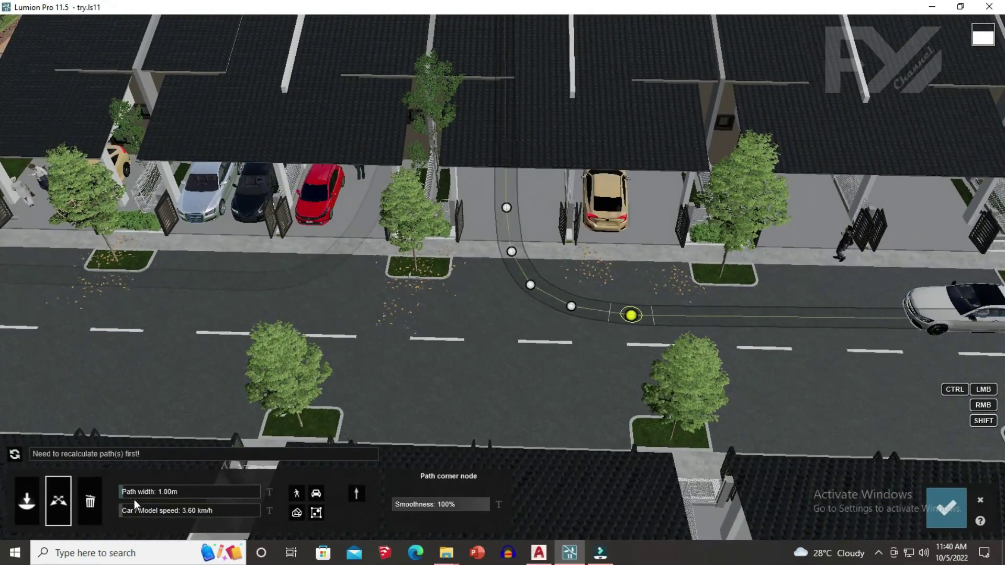
pyautogui.scroll(-3, 298, 352)
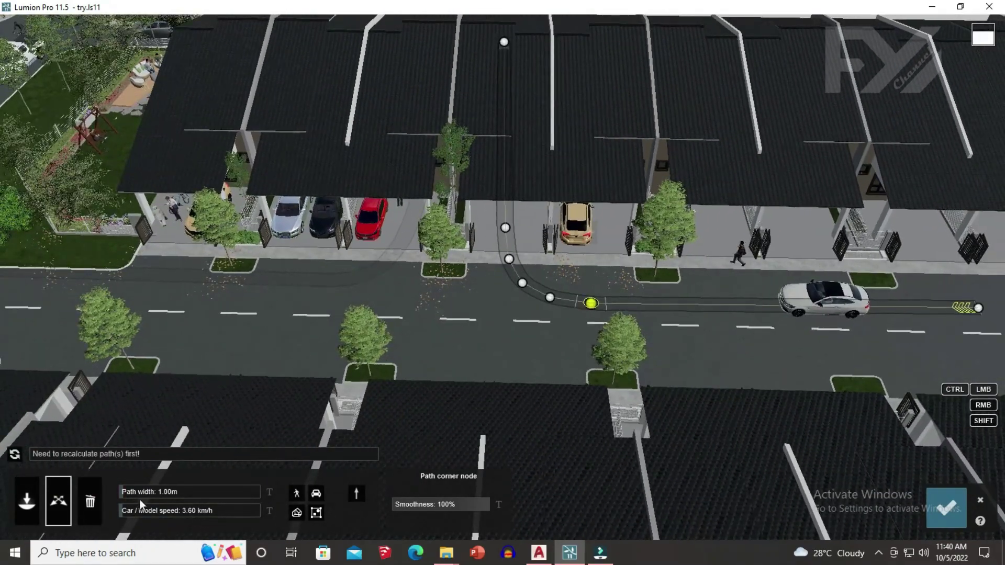
pyautogui.moveTo(125, 492); pyautogui.dragTo(131, 495)
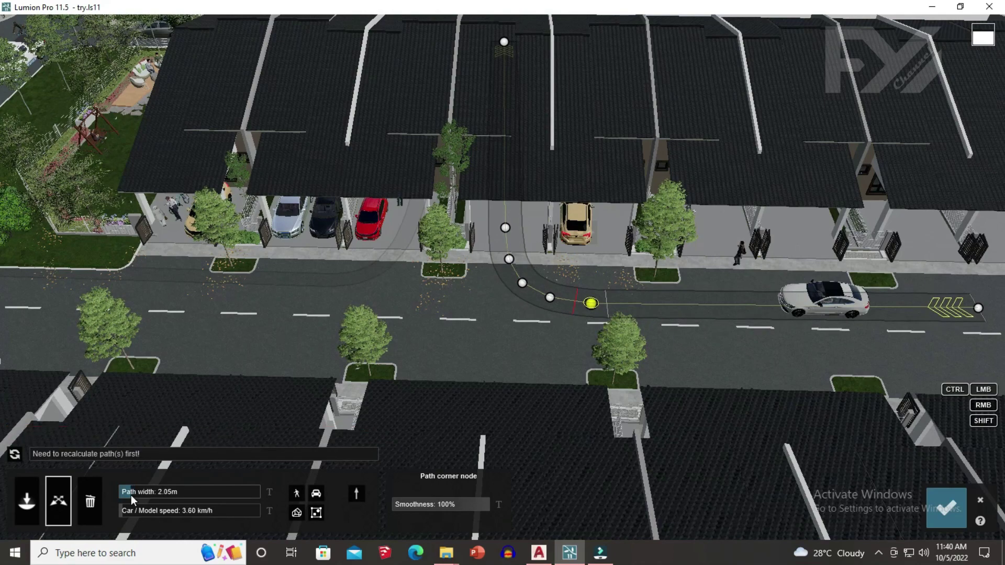
pyautogui.click(550, 297)
pyautogui.moveTo(592, 305); pyautogui.dragTo(606, 304)
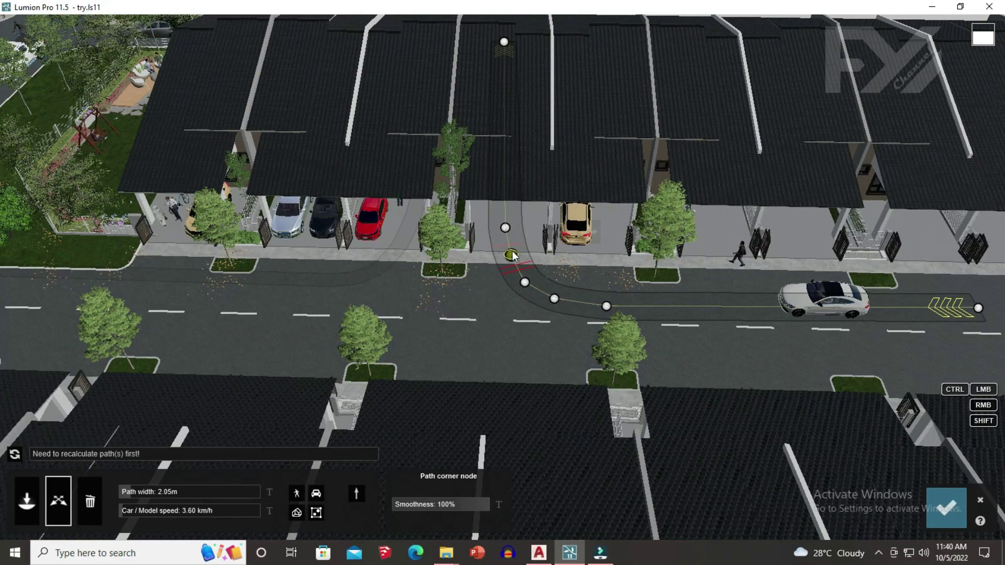
pyautogui.click(505, 229)
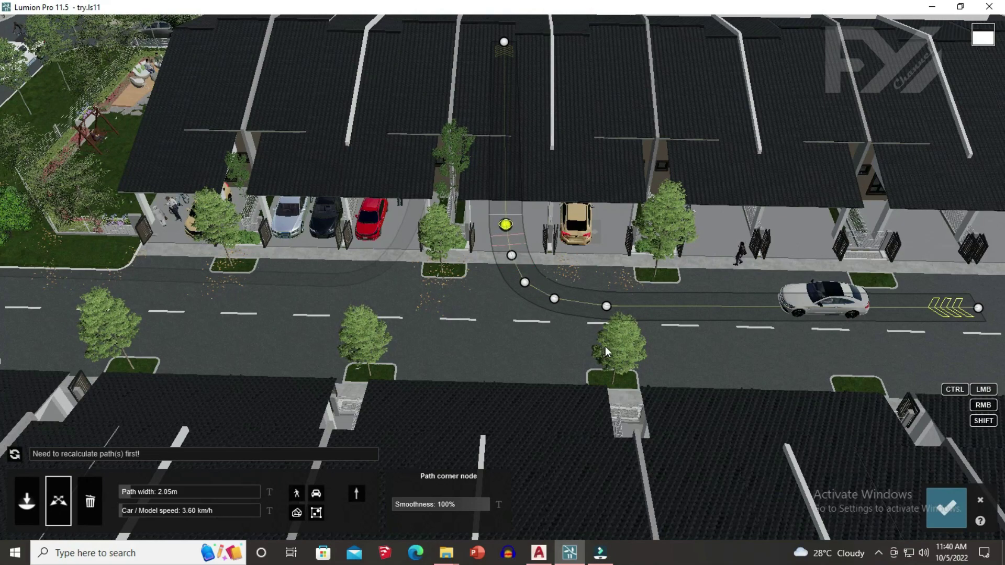
# Fine-tune the white car path's nodes between the road and the sidewalk to ease the turn into the carport.
pyautogui.moveTo(601, 316); pyautogui.dragTo(523, 215, button='right')
pyautogui.click(483, 198)
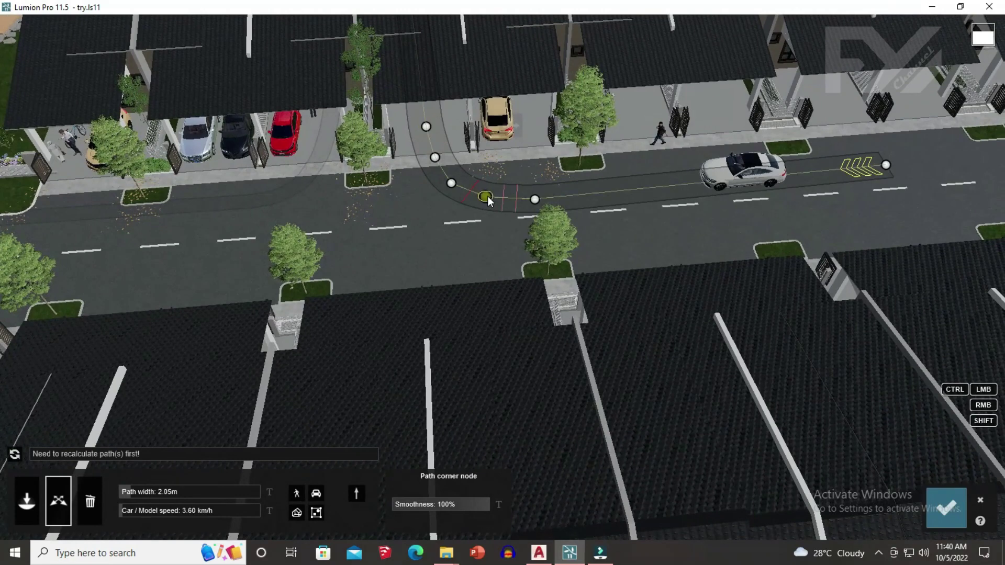
pyautogui.moveTo(487, 199); pyautogui.dragTo(486, 200)
pyautogui.click(451, 183)
pyautogui.moveTo(434, 157); pyautogui.dragTo(432, 153)
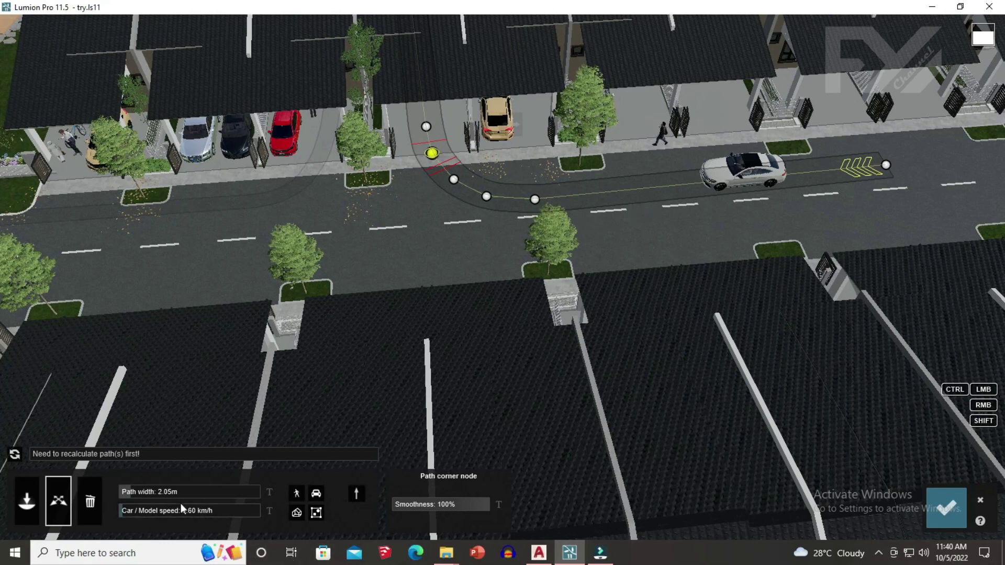
# Set the white car path's model speed to 9.01 km/h and move its carport node slightly deeper into the bay.
pyautogui.moveTo(127, 511); pyautogui.dragTo(127, 513)
pyautogui.scroll(5, 565, 166)
pyautogui.moveTo(481, 205); pyautogui.dragTo(369, 263, button='right')
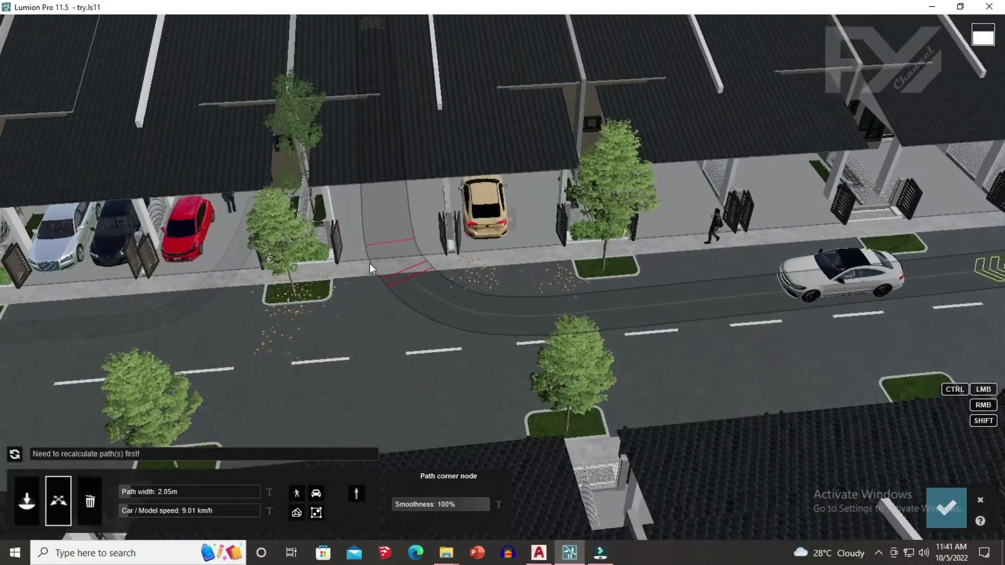
pyautogui.scroll(3, 369, 263)
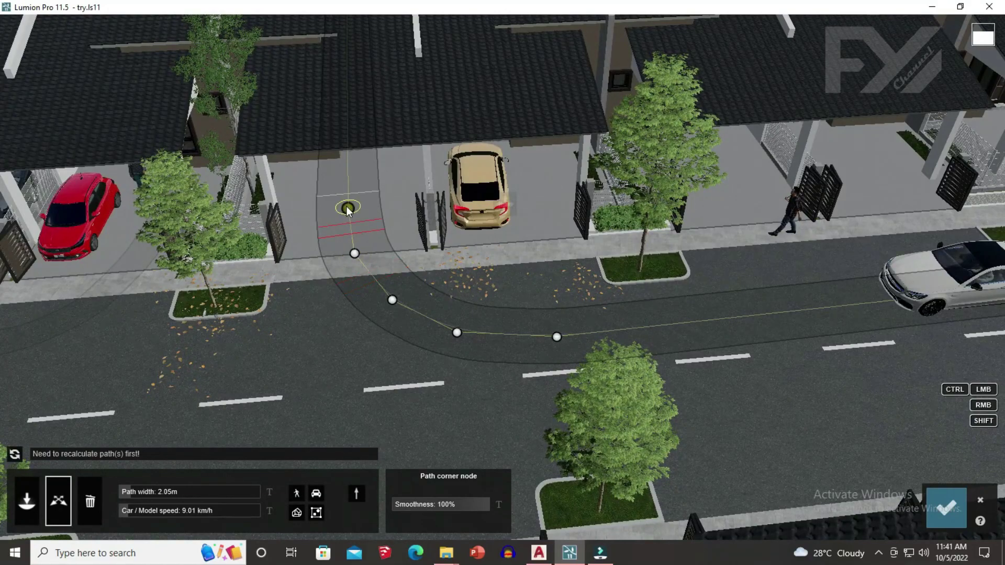
pyautogui.moveTo(347, 207); pyautogui.dragTo(345, 199)
pyautogui.scroll(-3, 363, 311)
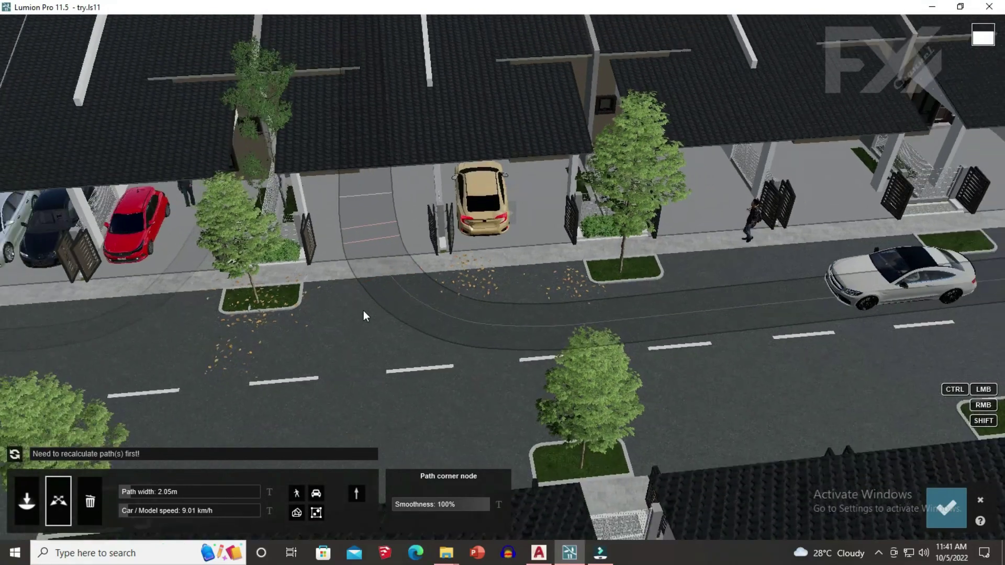
pyautogui.scroll(-2, 363, 310)
pyautogui.scroll(-1, 694, 300)
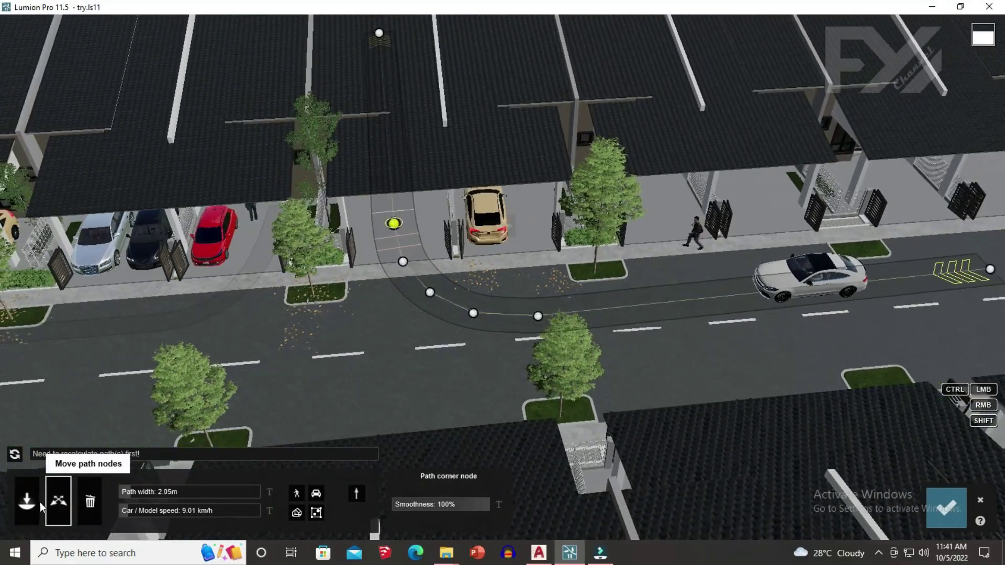
# Draw a path along the sidewalk through the walking man, from beside the white car to the gate pillar by the beige car.
pyautogui.click(29, 501)
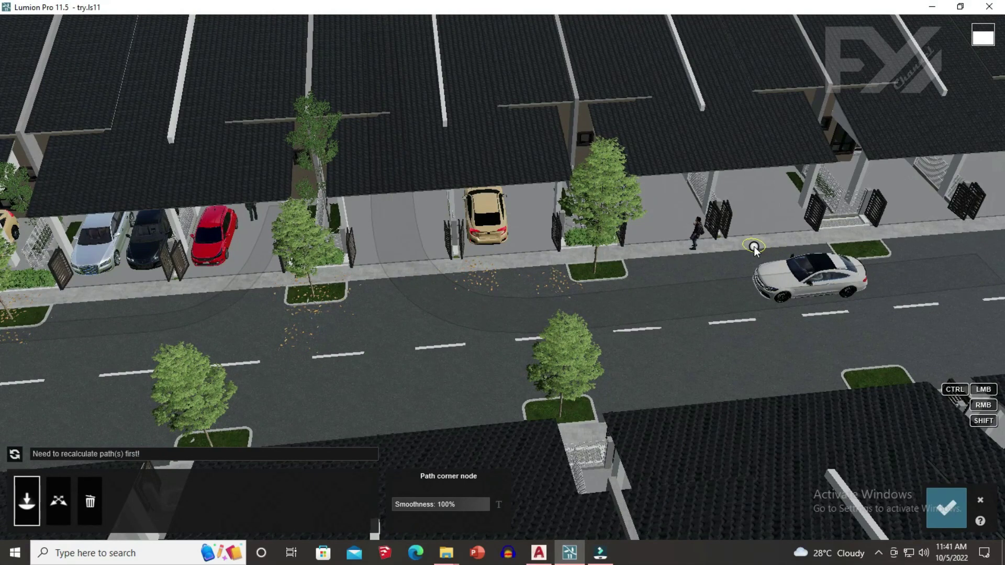
pyautogui.click(753, 247)
pyautogui.moveTo(672, 257); pyautogui.dragTo(505, 262)
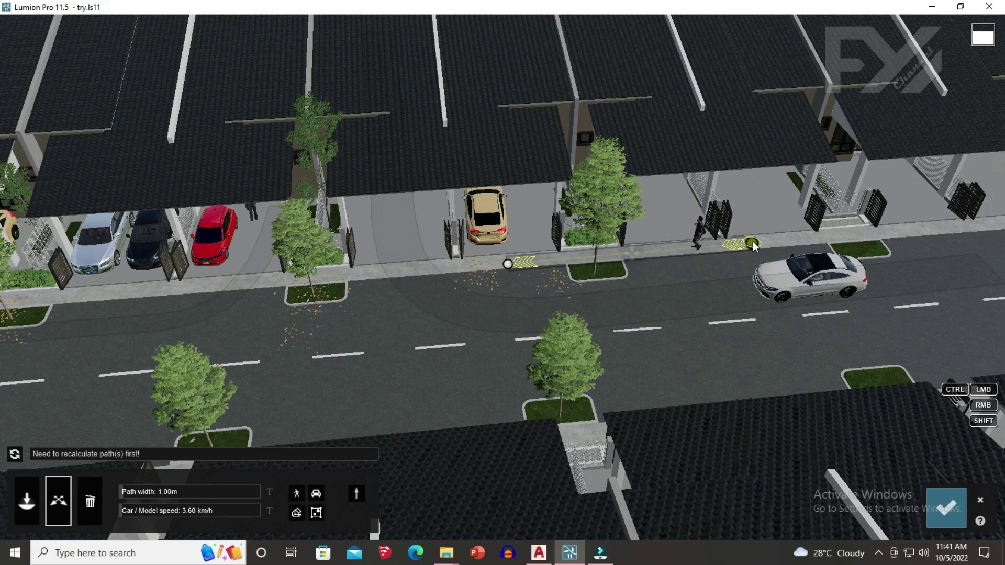
pyautogui.moveTo(506, 263); pyautogui.dragTo(451, 266)
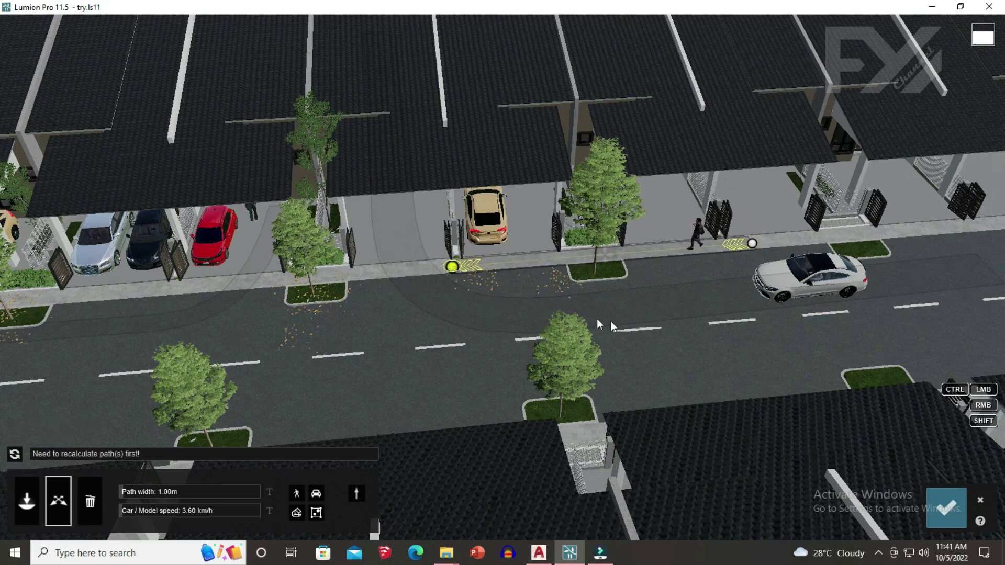
# Adjust the walking man's path speed and apply the Mass Move edits to the clip.
pyautogui.click(554, 261)
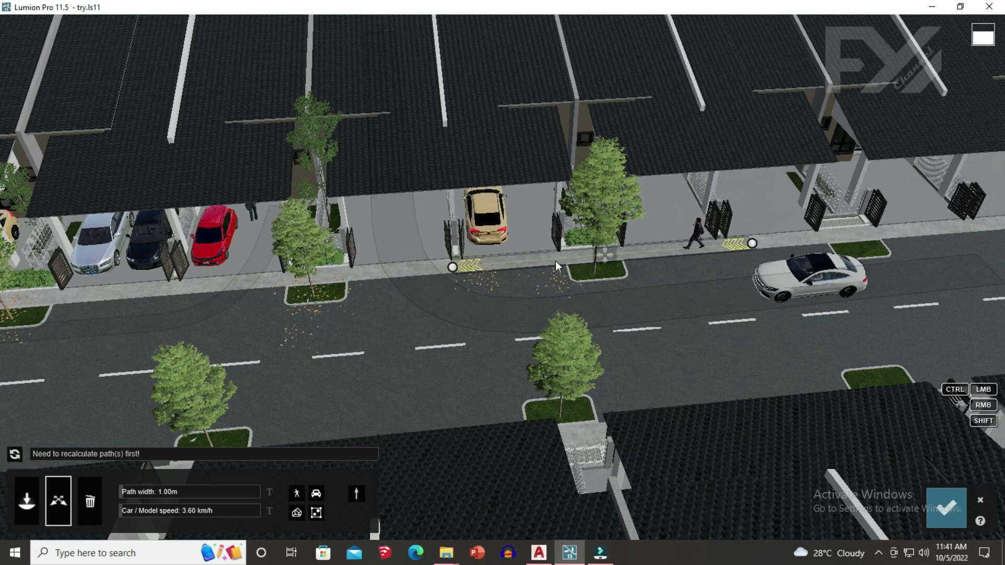
pyautogui.click(130, 511)
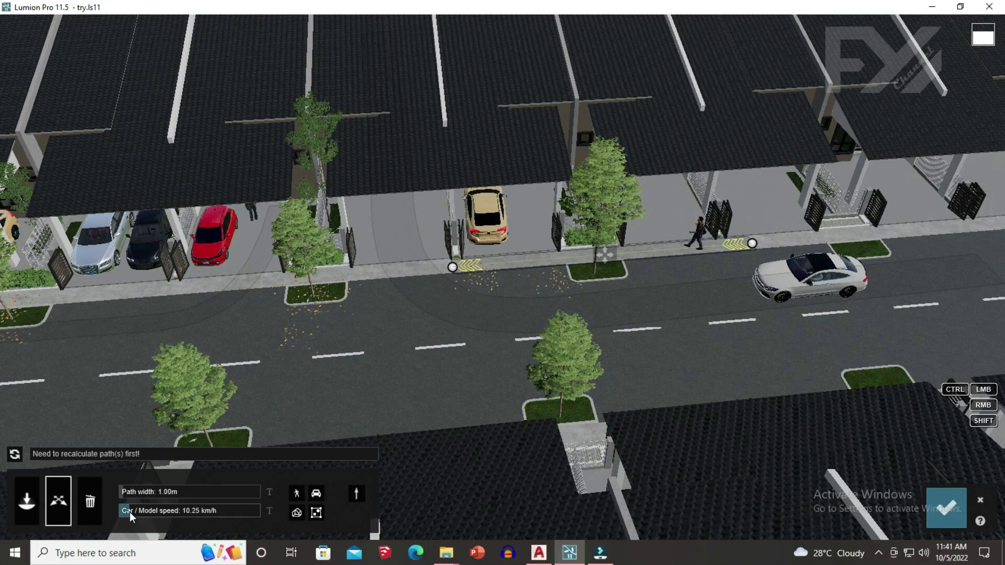
pyautogui.moveTo(129, 512); pyautogui.dragTo(124, 514)
pyautogui.click(934, 506)
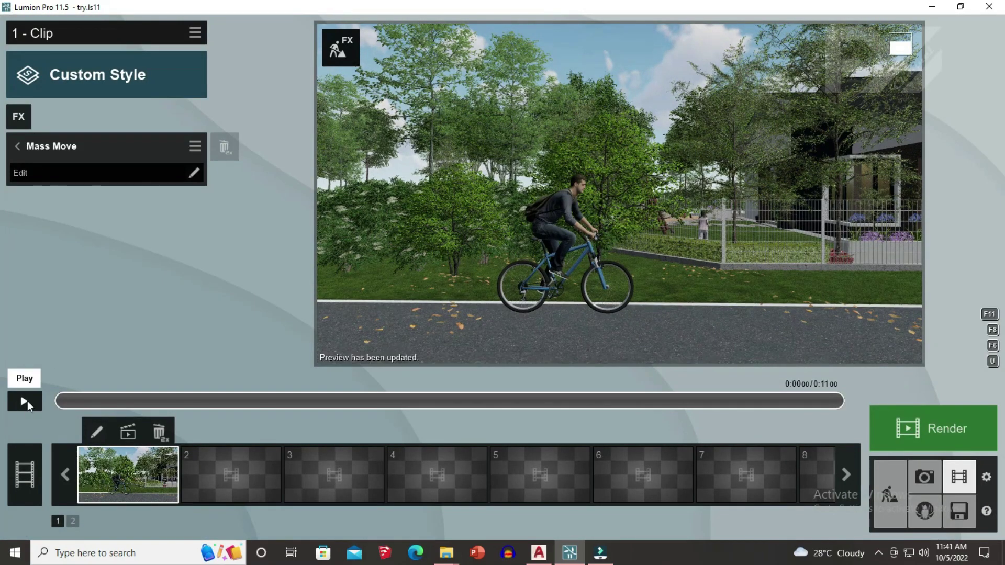
# Play the clip and scrub its timeline to check the movement of the cyclist, white car and walking man.
pyautogui.click(27, 400)
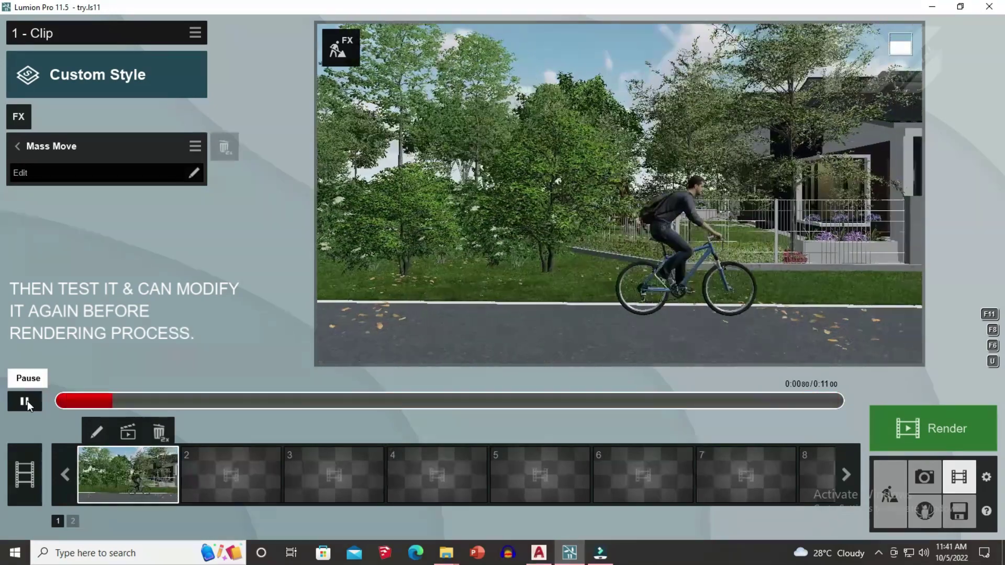
pyautogui.click(27, 400)
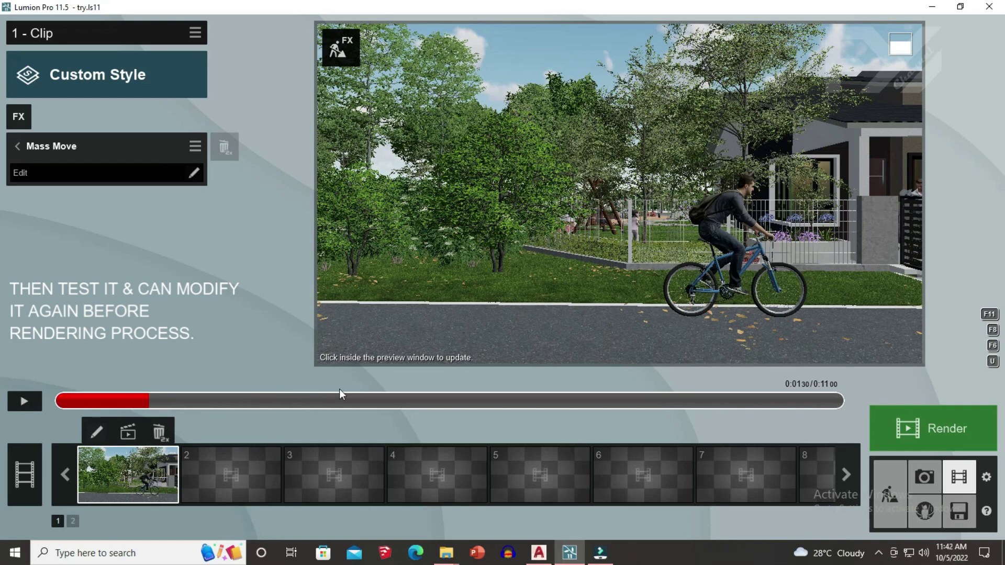
pyautogui.click(564, 400)
pyautogui.moveTo(535, 402); pyautogui.dragTo(667, 389)
pyautogui.moveTo(698, 384); pyautogui.dragTo(730, 384)
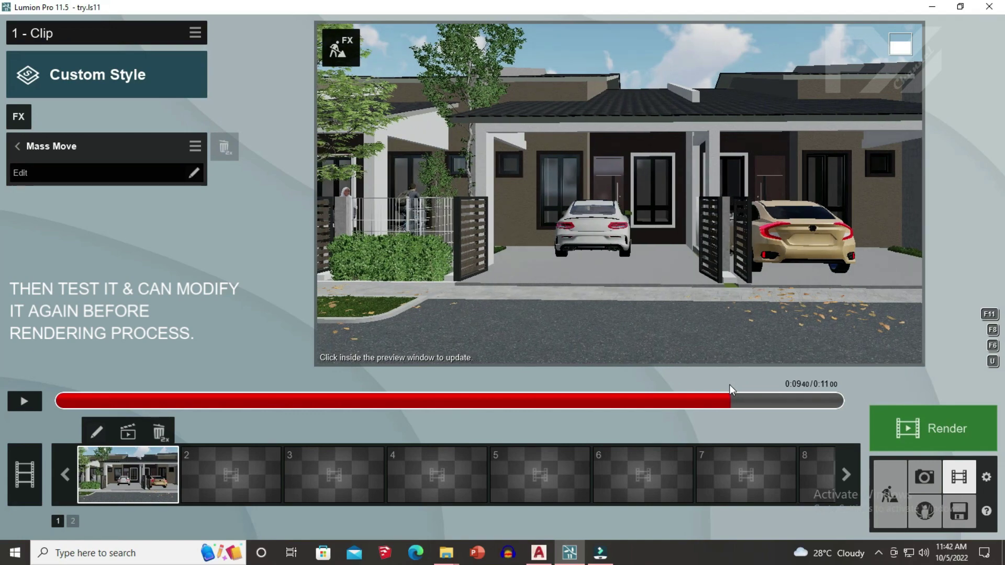
pyautogui.moveTo(730, 384); pyautogui.dragTo(694, 401)
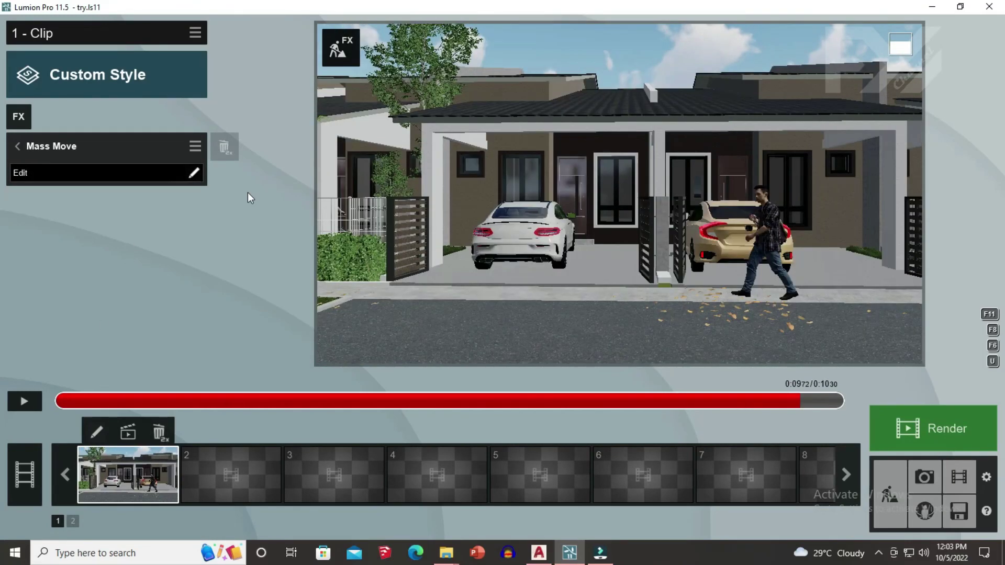
# Reopen the Mass Move effect, set the white car path's speed to 9.10 km/h, apply it and check the car's parking position.
pyautogui.click(193, 173)
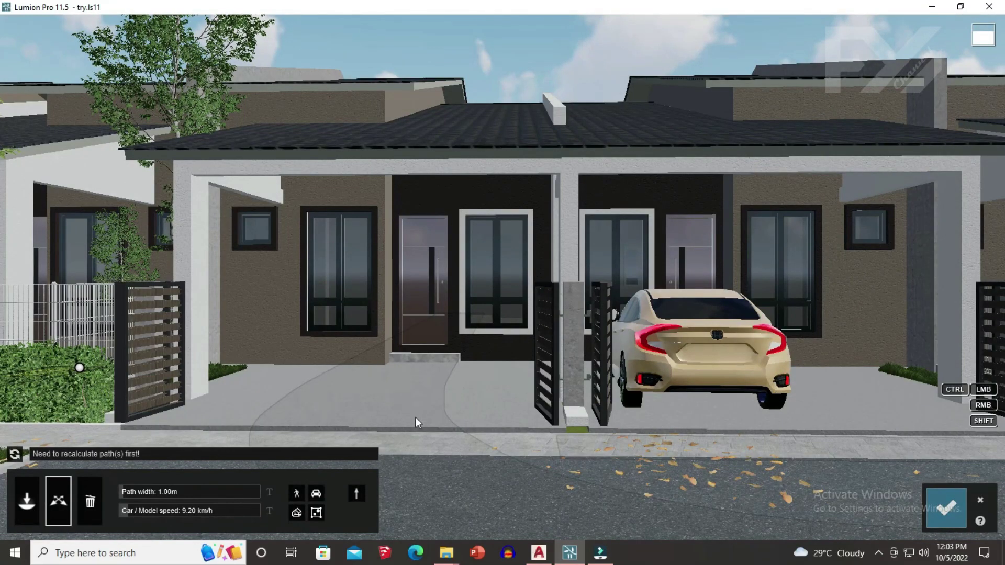
pyautogui.click(404, 401)
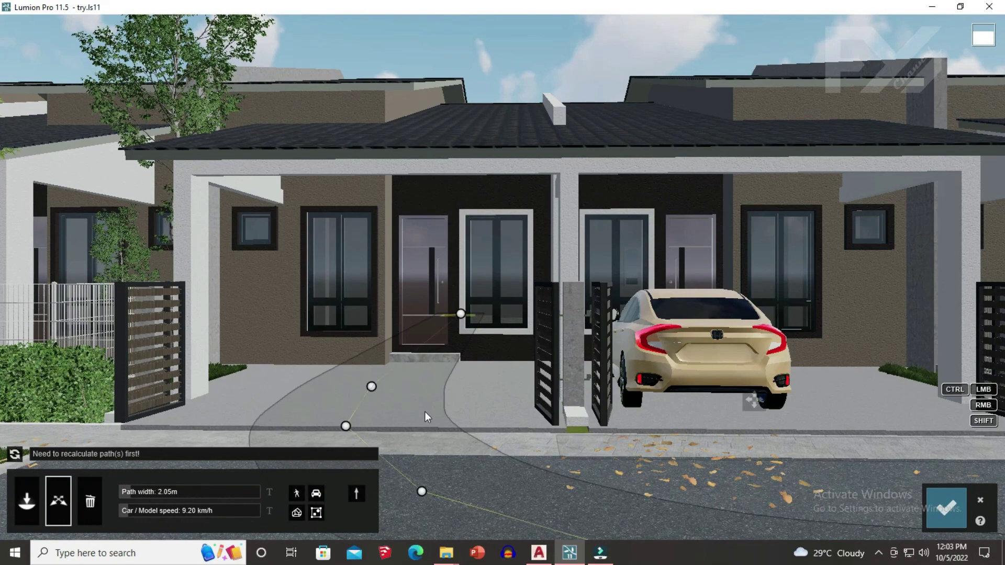
pyautogui.click(268, 511)
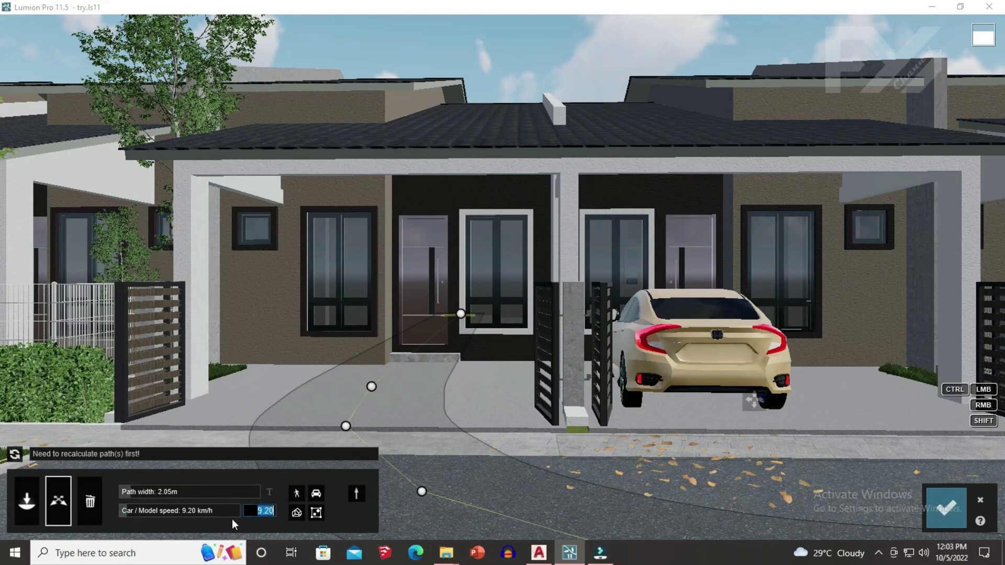
pyautogui.click(265, 511)
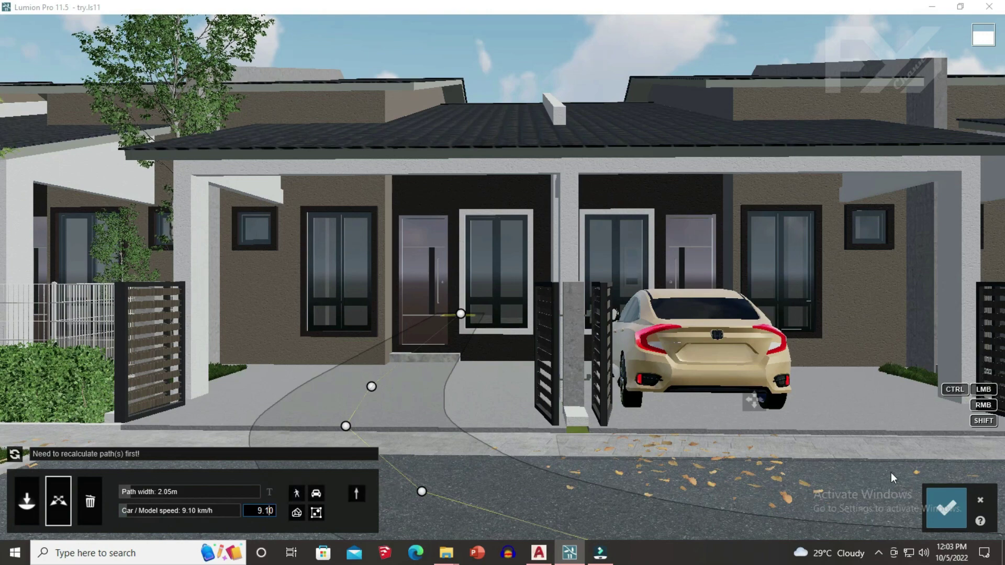
pyautogui.click(947, 508)
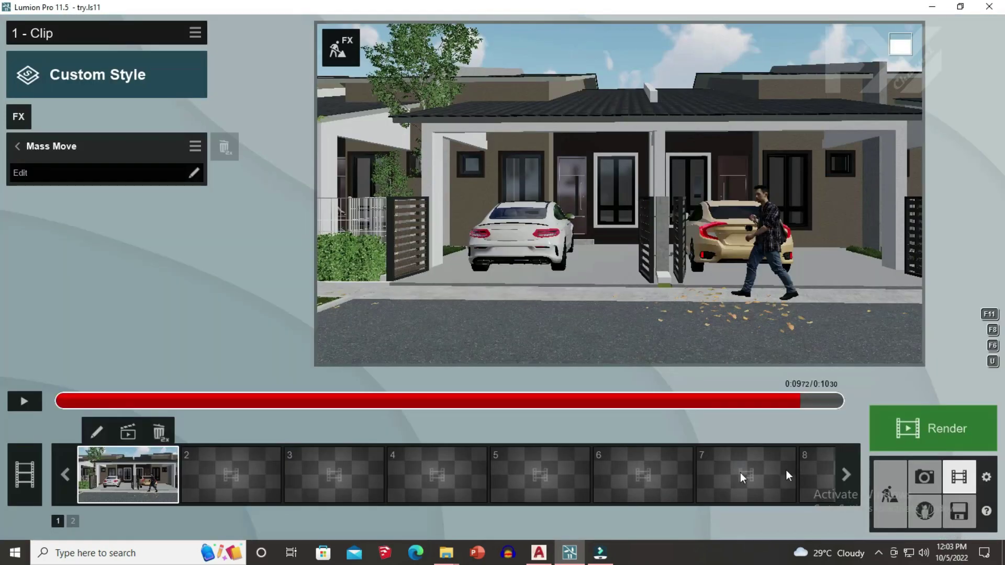
pyautogui.moveTo(697, 405); pyautogui.dragTo(766, 412)
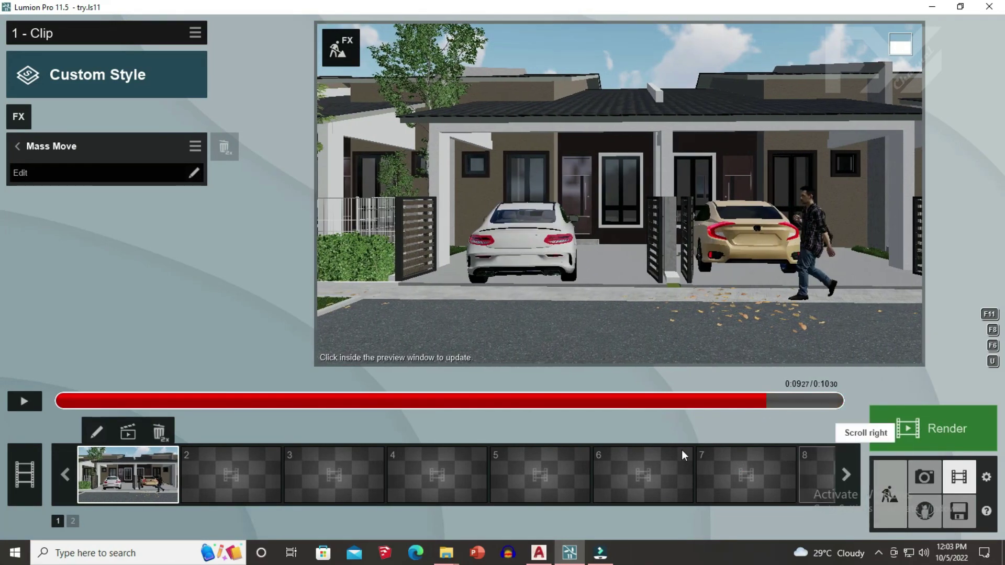
# Reopen the Mass Move effect, set the white car path's speed to 9.00 km/h, apply it and scrub the clip to check.
pyautogui.click(159, 172)
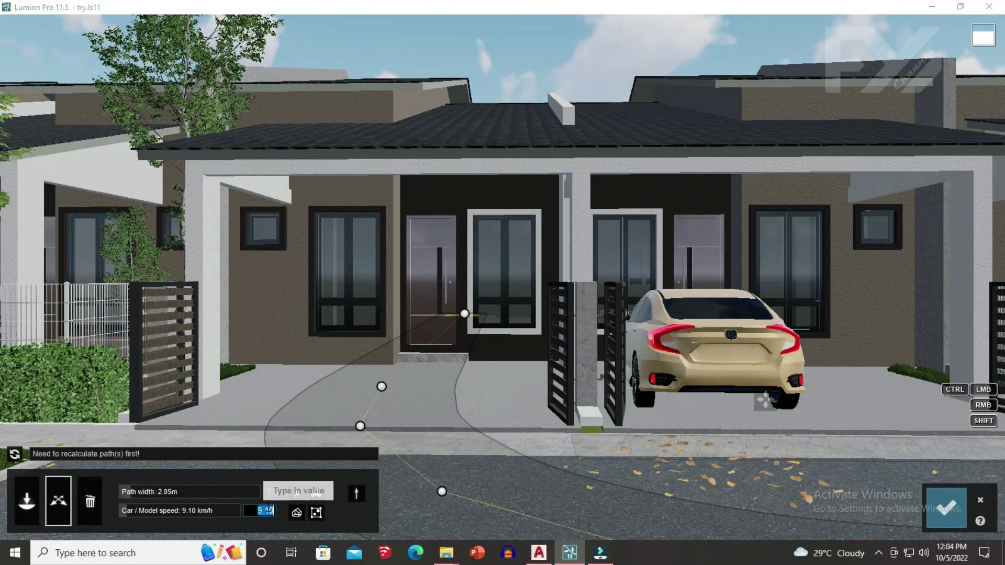
pyautogui.click(268, 508)
pyautogui.write('9.00')
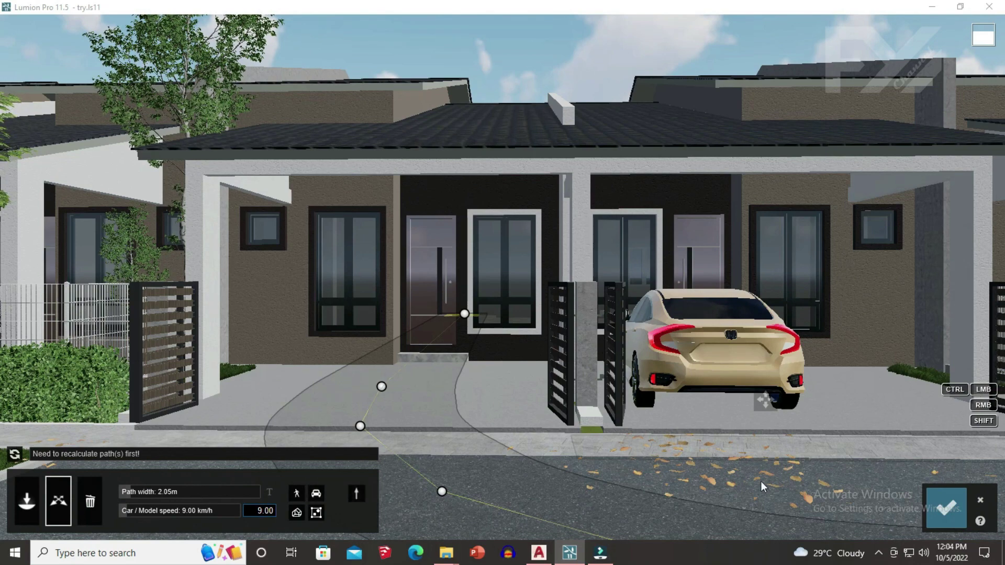
pyautogui.click(947, 503)
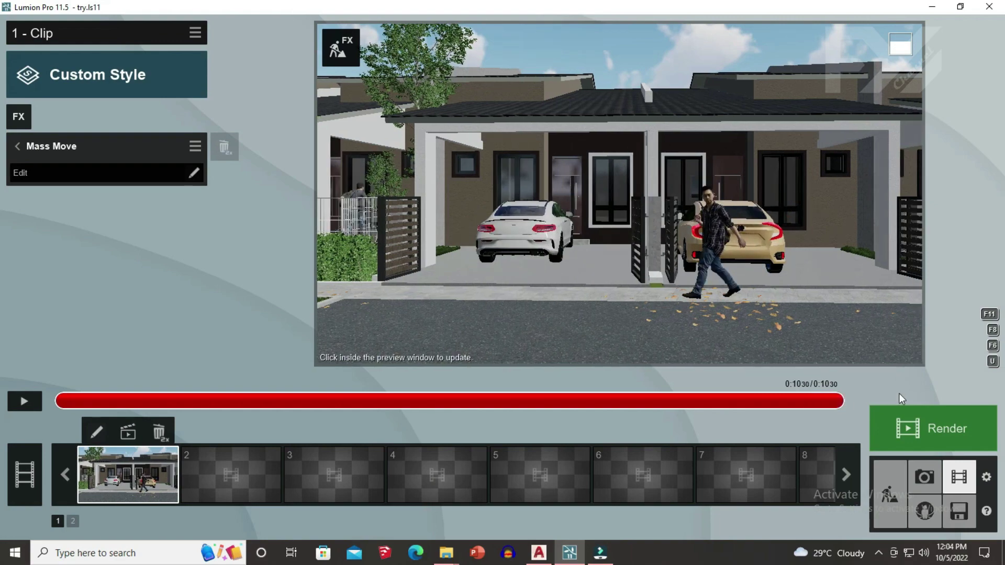
pyautogui.moveTo(780, 399); pyautogui.dragTo(417, 381)
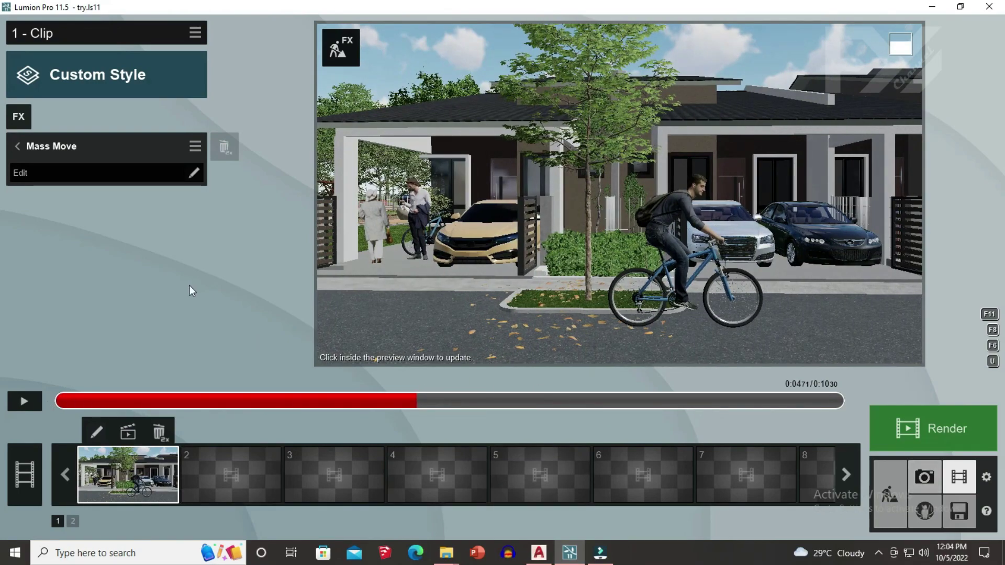
# Set the white car path's speed to 8.00 km/h in Mass Move, apply it and play the clip to check the movement.
pyautogui.click(182, 173)
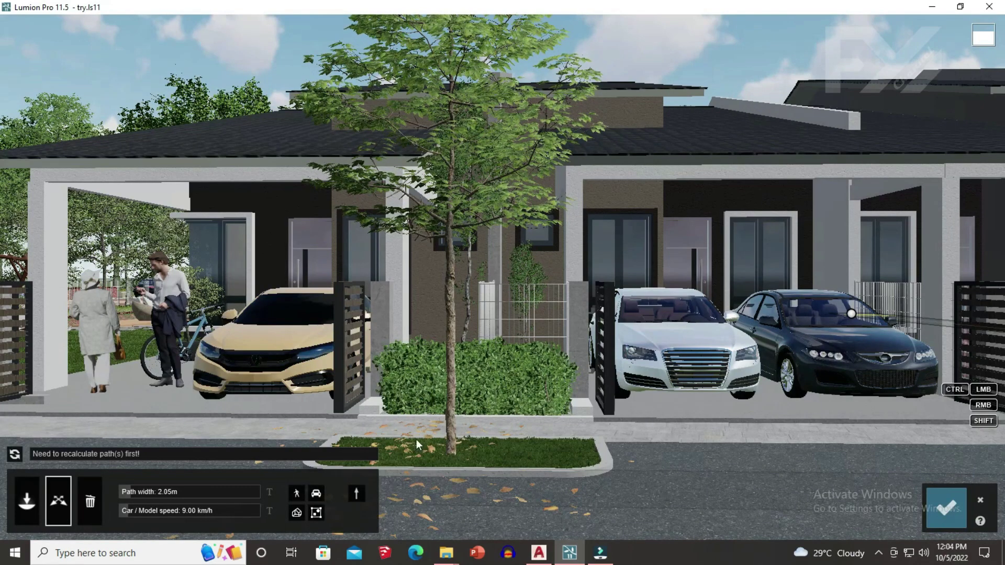
pyautogui.moveTo(566, 434); pyautogui.dragTo(846, 397, button='right')
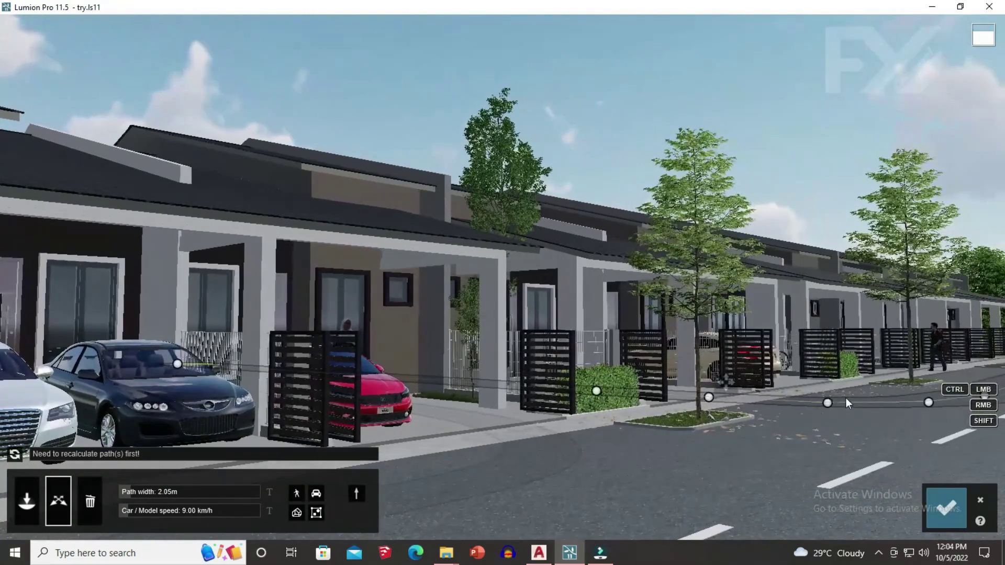
pyautogui.click(270, 510)
pyautogui.click(260, 511)
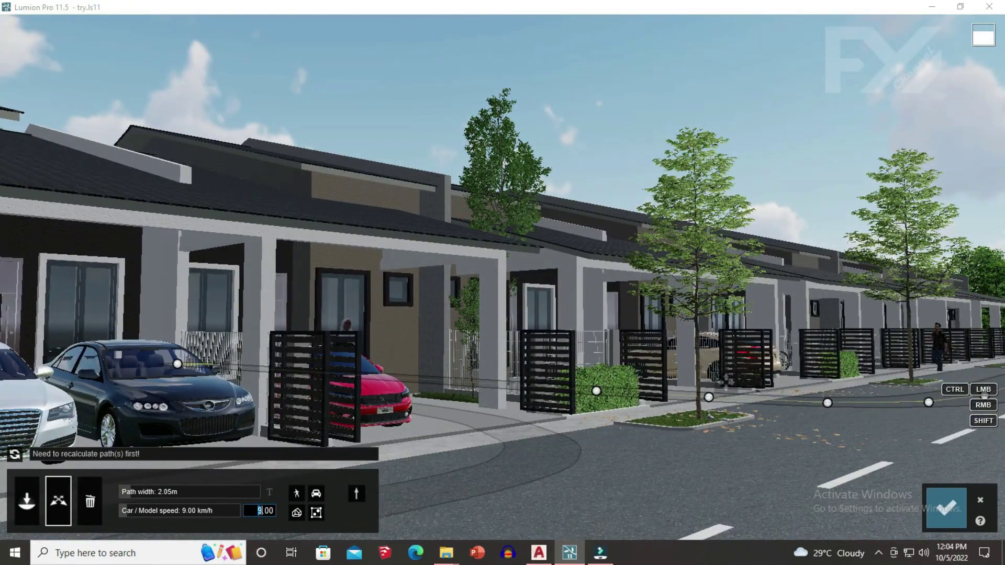
pyautogui.write('8')
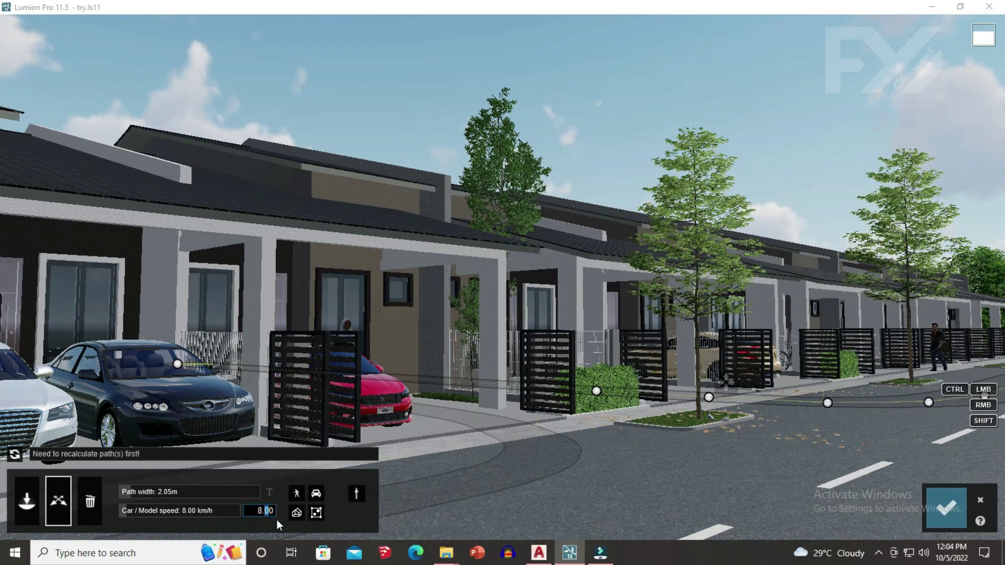
pyautogui.press('Return')
pyautogui.click(447, 495)
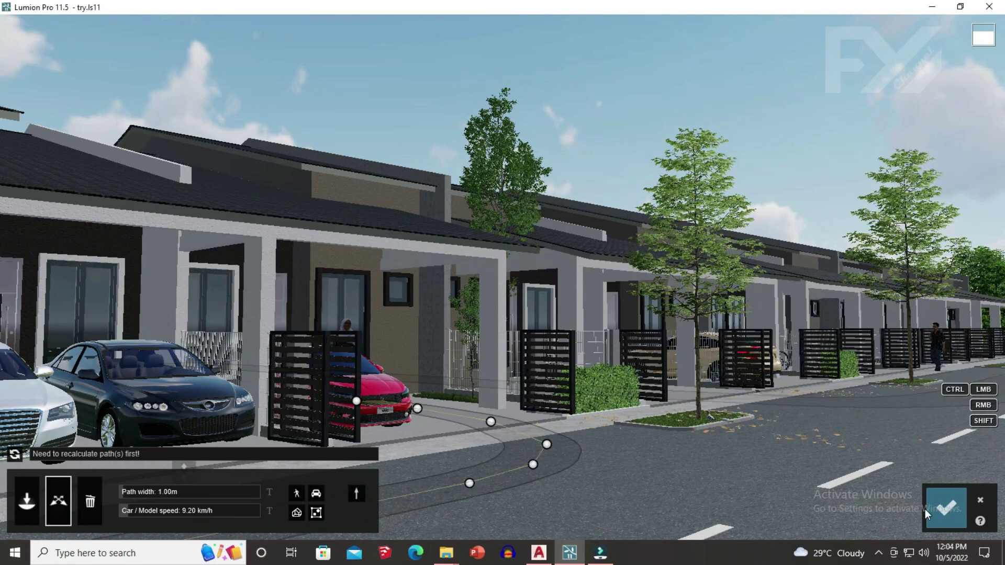
pyautogui.click(944, 507)
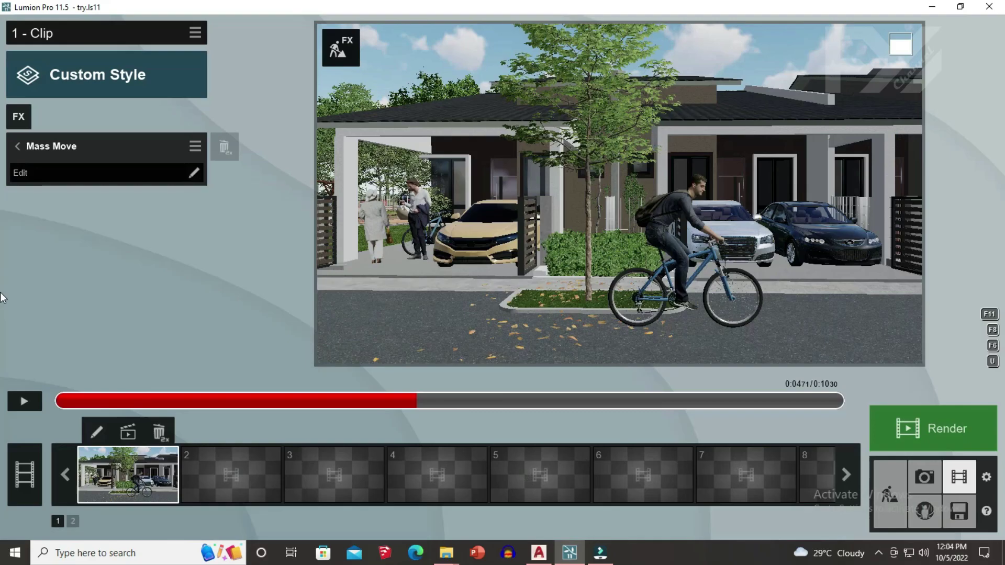
pyautogui.click(27, 402)
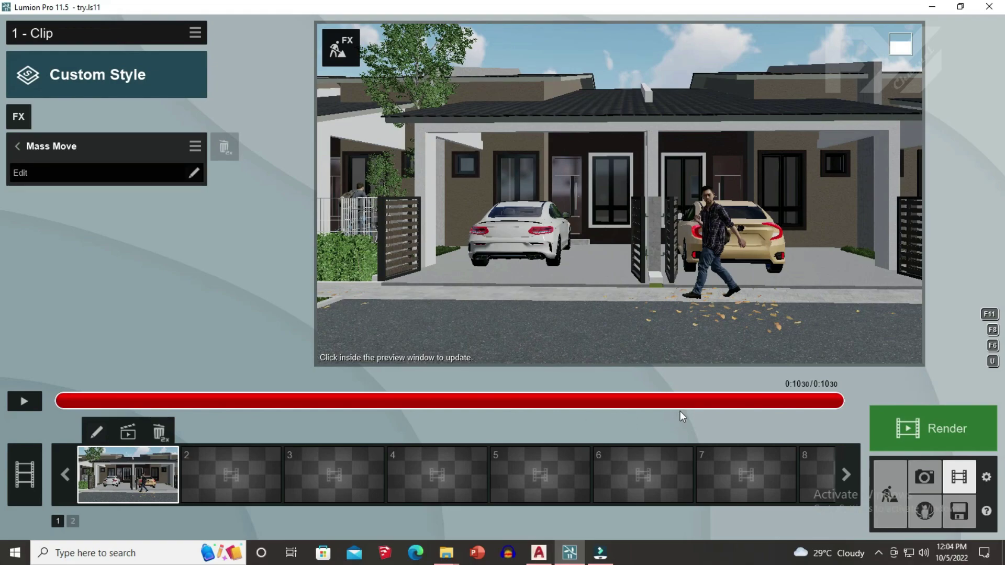
pyautogui.click(20, 408)
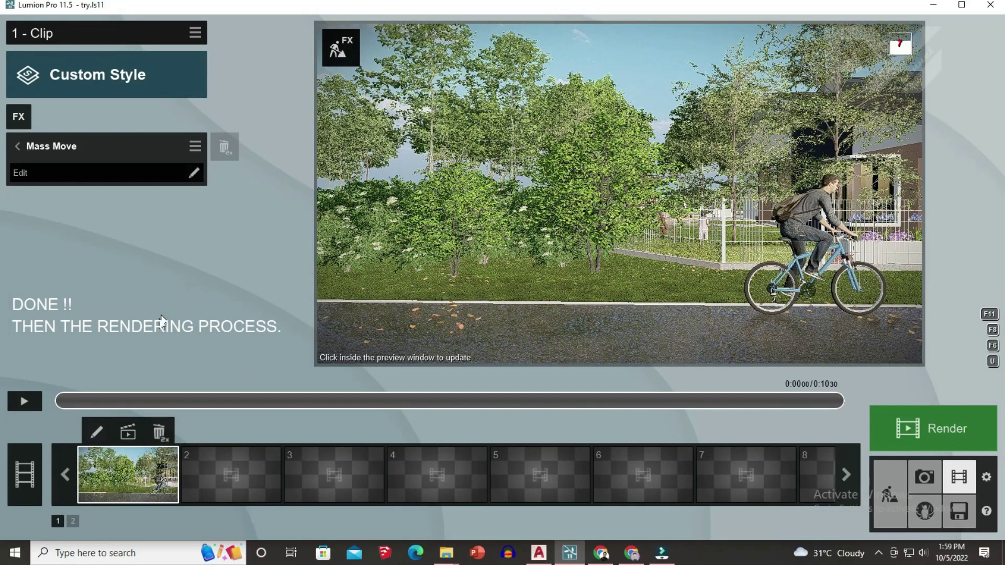
# Render the entire clip as a Full HD (1920x1080) MP4, overwriting the existing movie file "try".
pyautogui.click(130, 432)
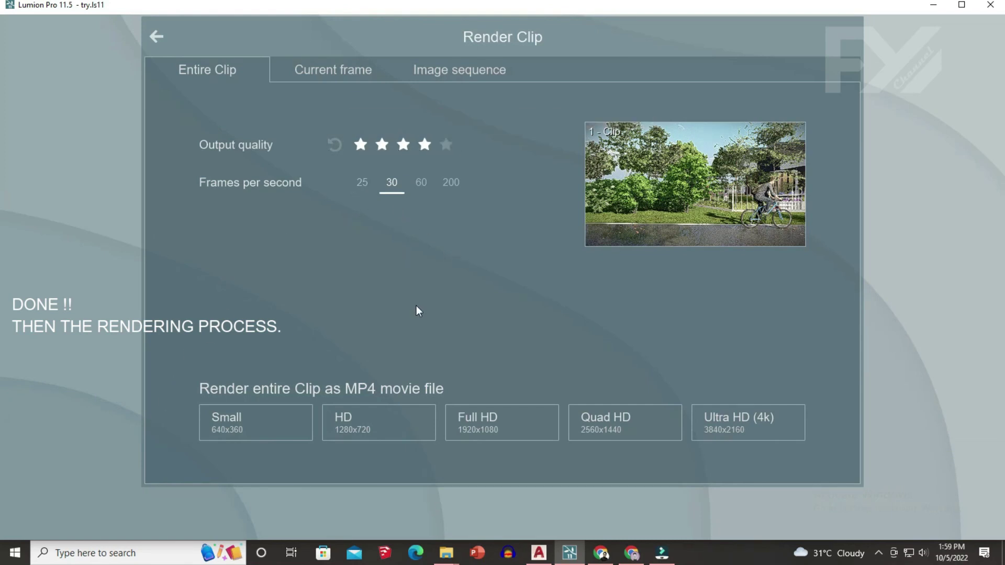
pyautogui.click(488, 417)
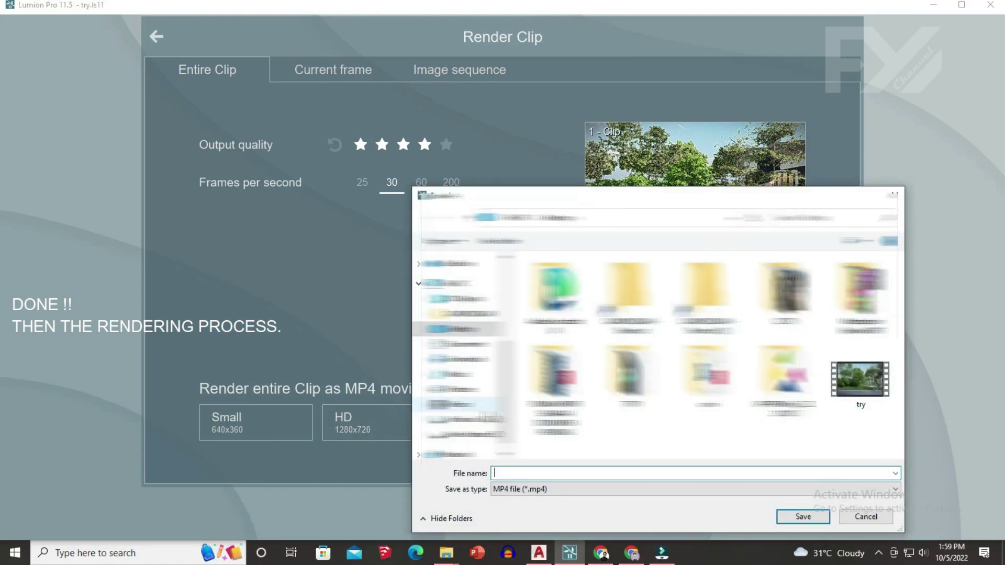
pyautogui.doubleClick(858, 387)
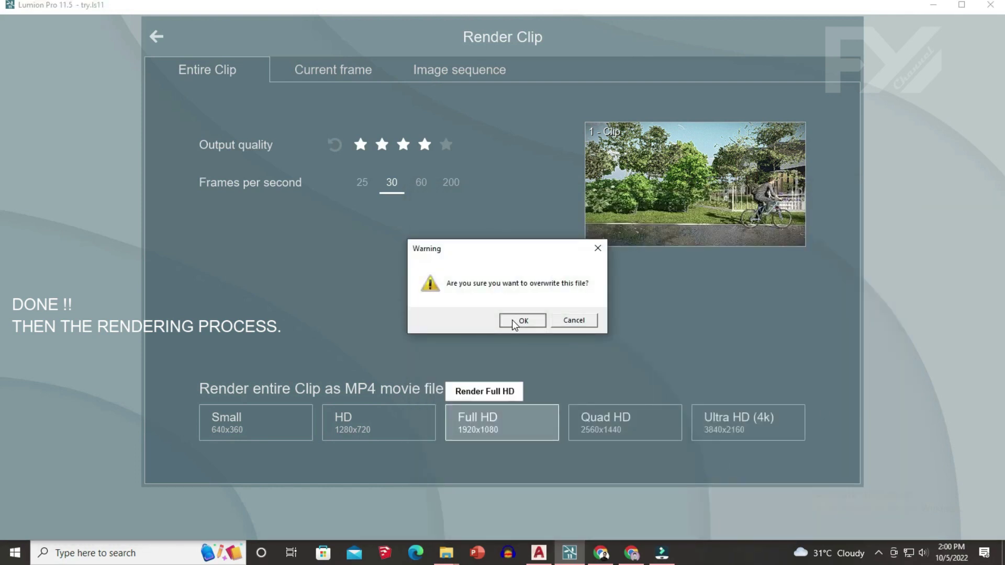
pyautogui.click(514, 323)
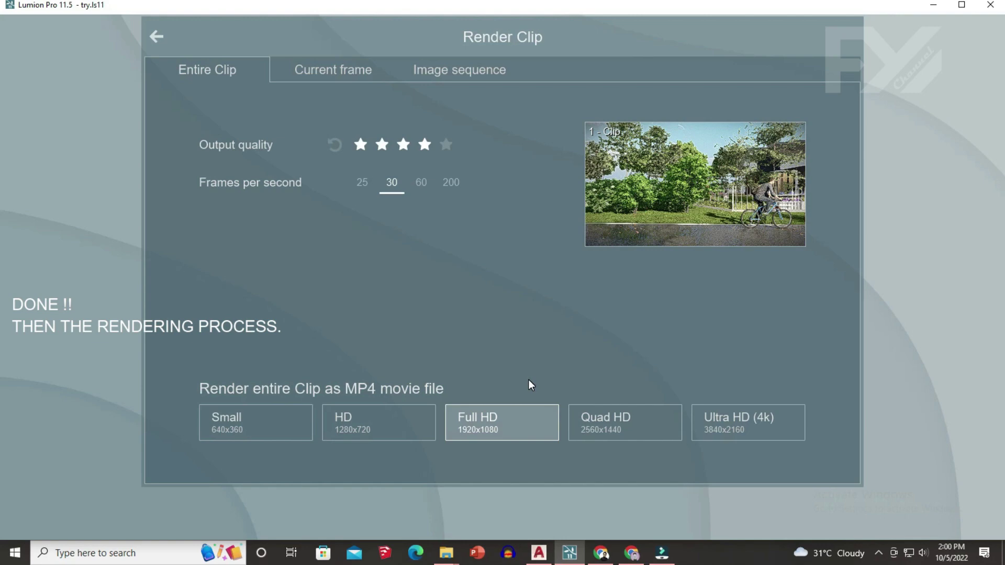